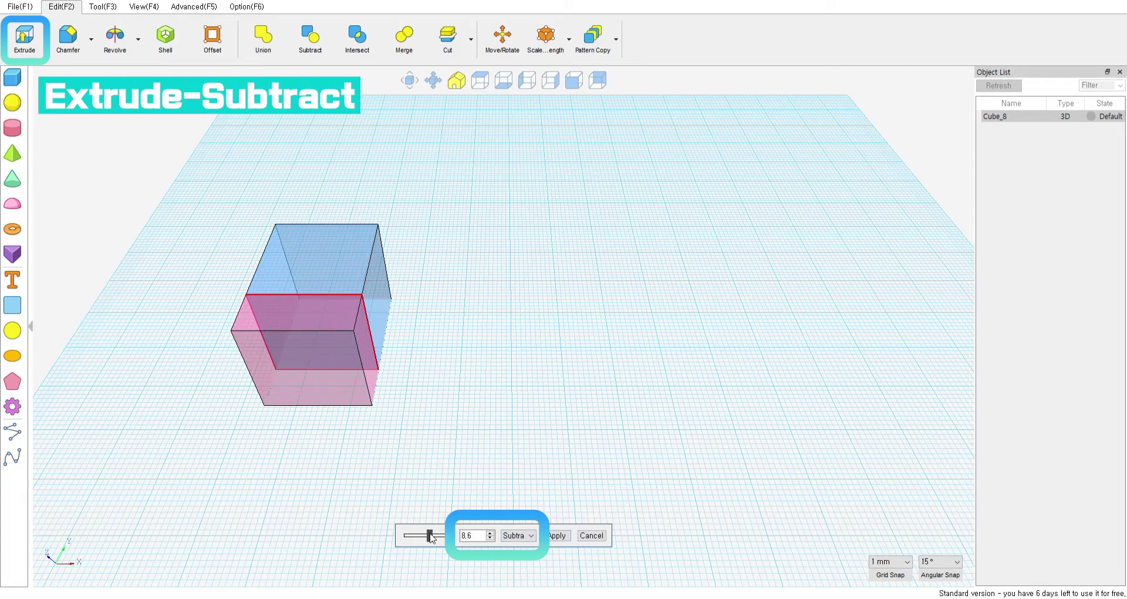
- Extrude the cube's front face by -8.6 mm in Subtract mode and undo the result
{"action": "left_click_drag", "start_coordinate": [430, 535], "coordinate": [427, 537]}
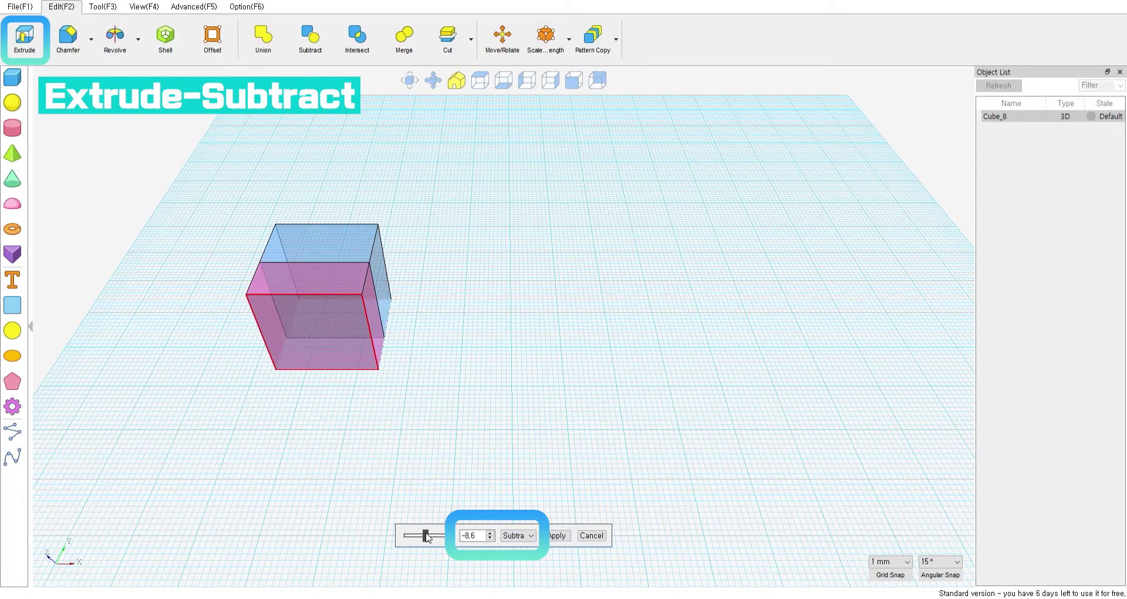
{"action": "left_click", "coordinate": [557, 536]}
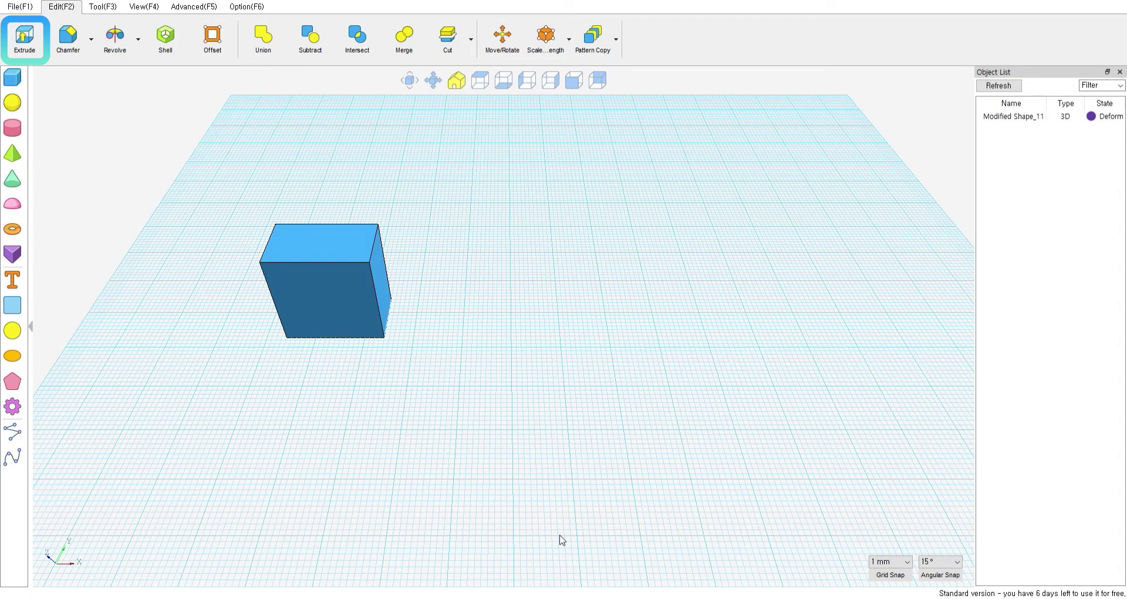
{"action": "key", "text": "ctrl+z"}
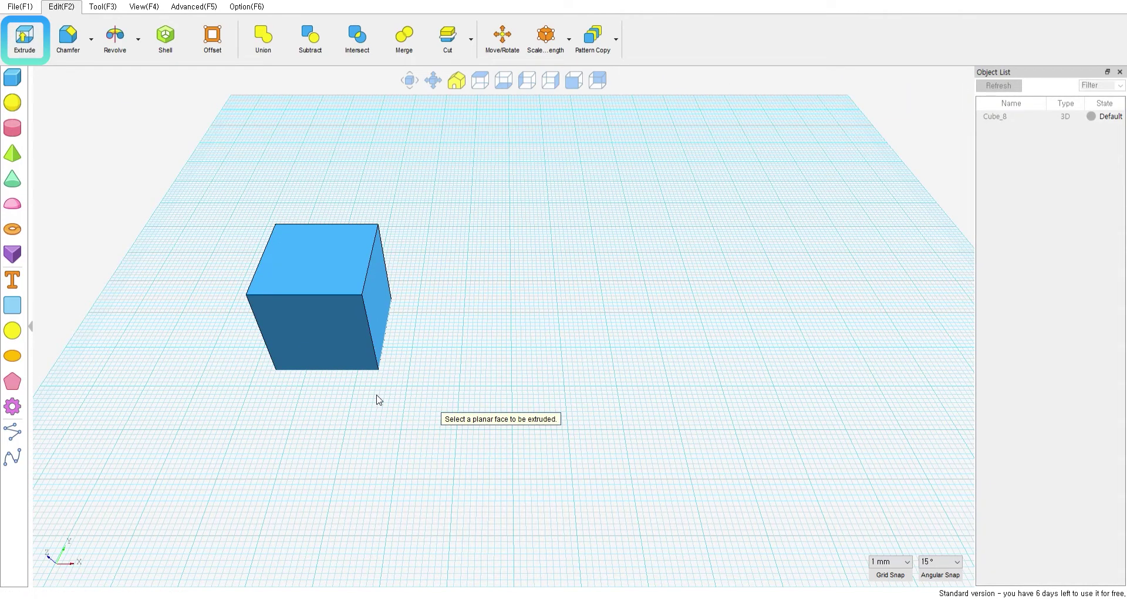
- Extrude the cube's front face inward in Intersect mode and undo the result
{"action": "left_click", "coordinate": [353, 365]}
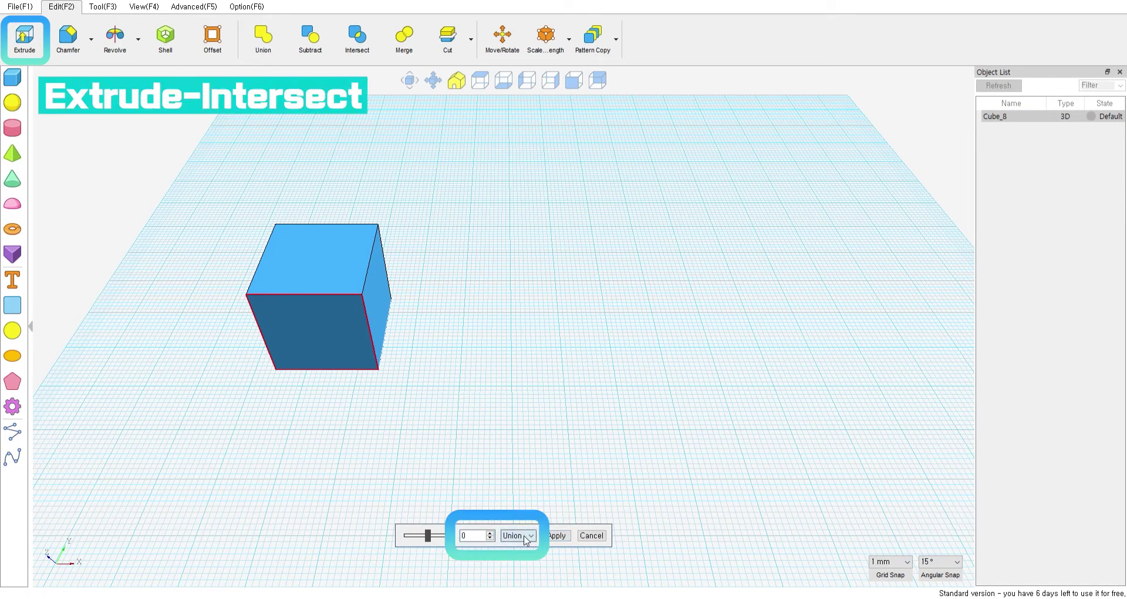
{"action": "left_click", "coordinate": [507, 569]}
{"action": "left_click_drag", "start_coordinate": [429, 536], "coordinate": [432, 537]}
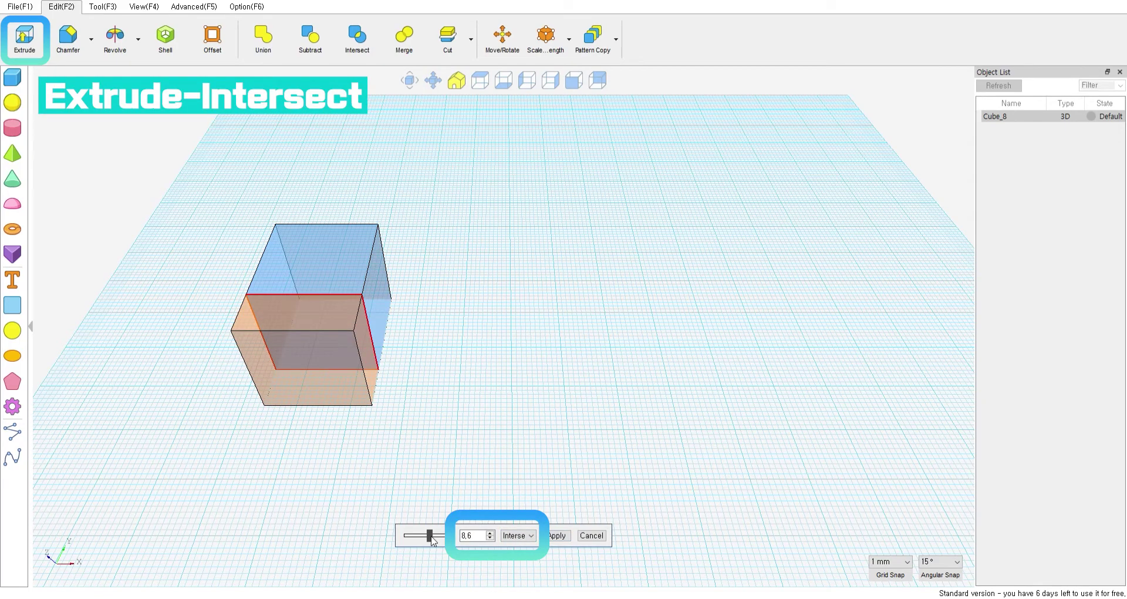
{"action": "left_click_drag", "start_coordinate": [431, 536], "coordinate": [425, 535]}
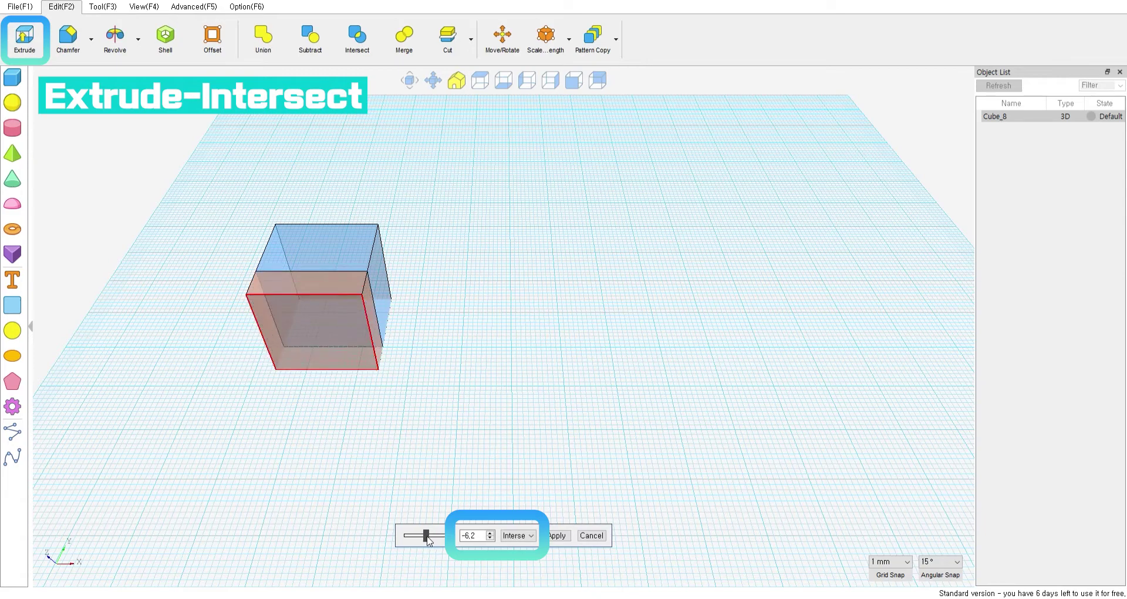
{"action": "left_click", "coordinate": [556, 535]}
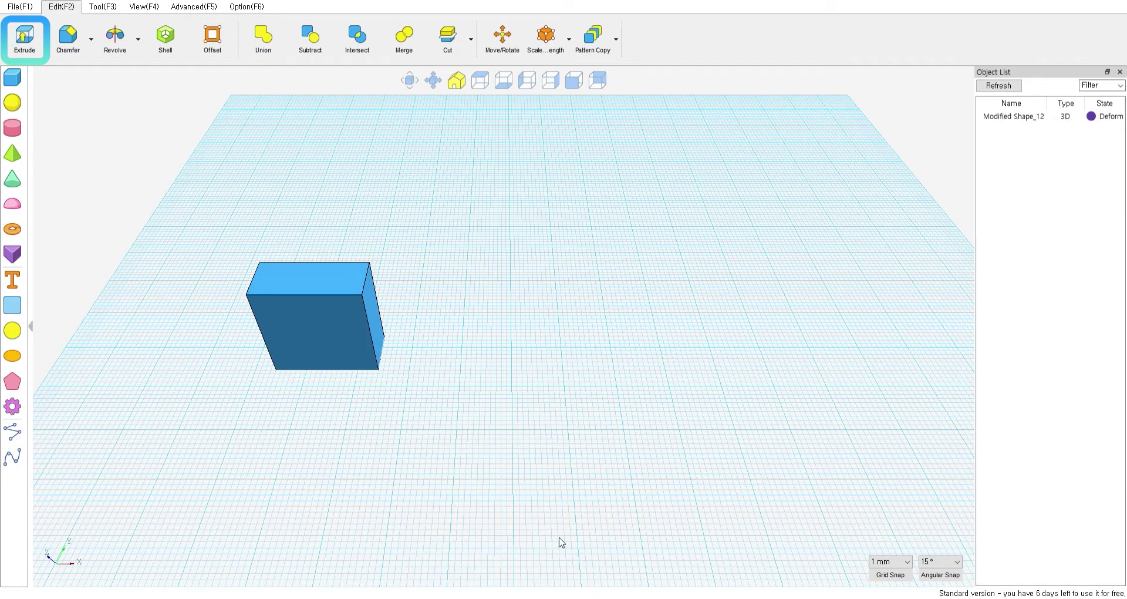
{"action": "key", "text": "ctrl+z"}
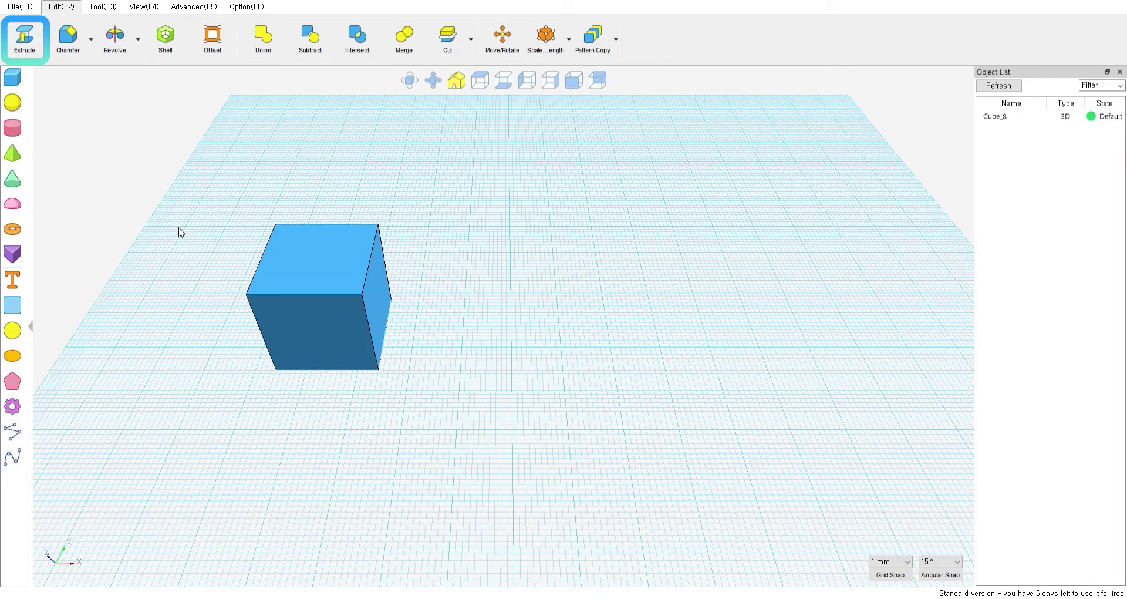
- Extrude the cube's front face outward by 16 mm as a new solid
{"action": "left_click", "coordinate": [24, 38]}
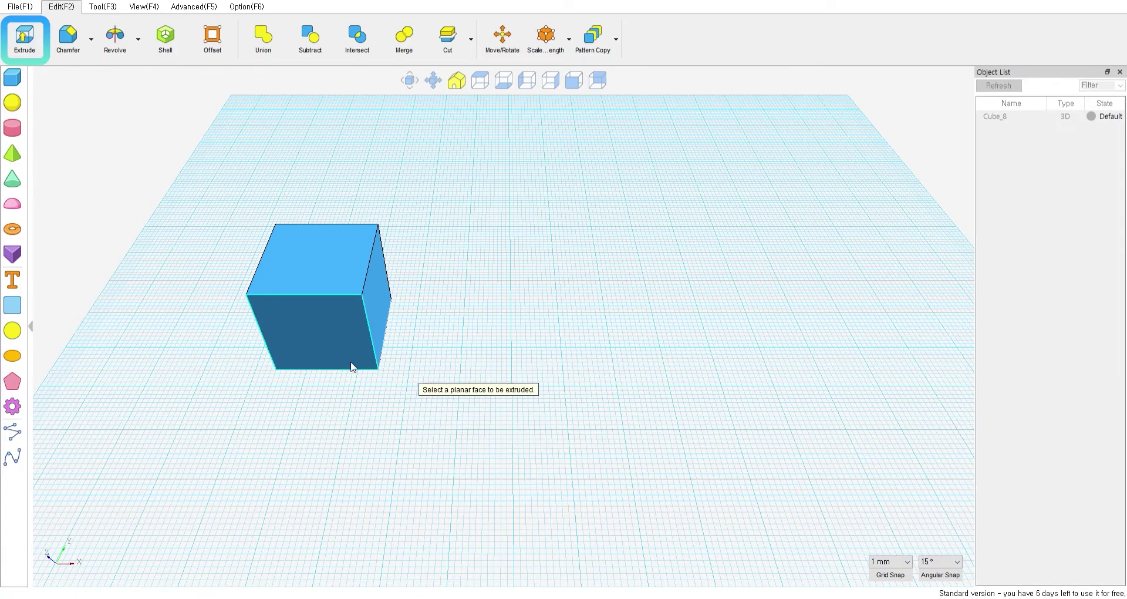
{"action": "left_click", "coordinate": [352, 361]}
{"action": "left_click", "coordinate": [511, 539]}
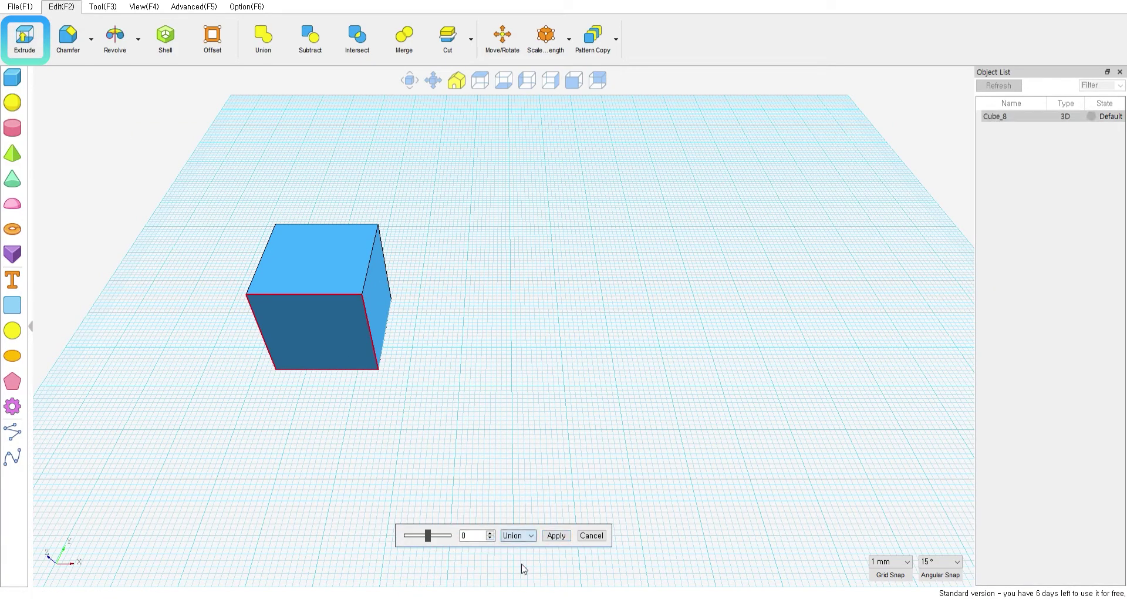
{"action": "left_click", "coordinate": [522, 566]}
{"action": "left_click_drag", "start_coordinate": [428, 537], "coordinate": [431, 536]}
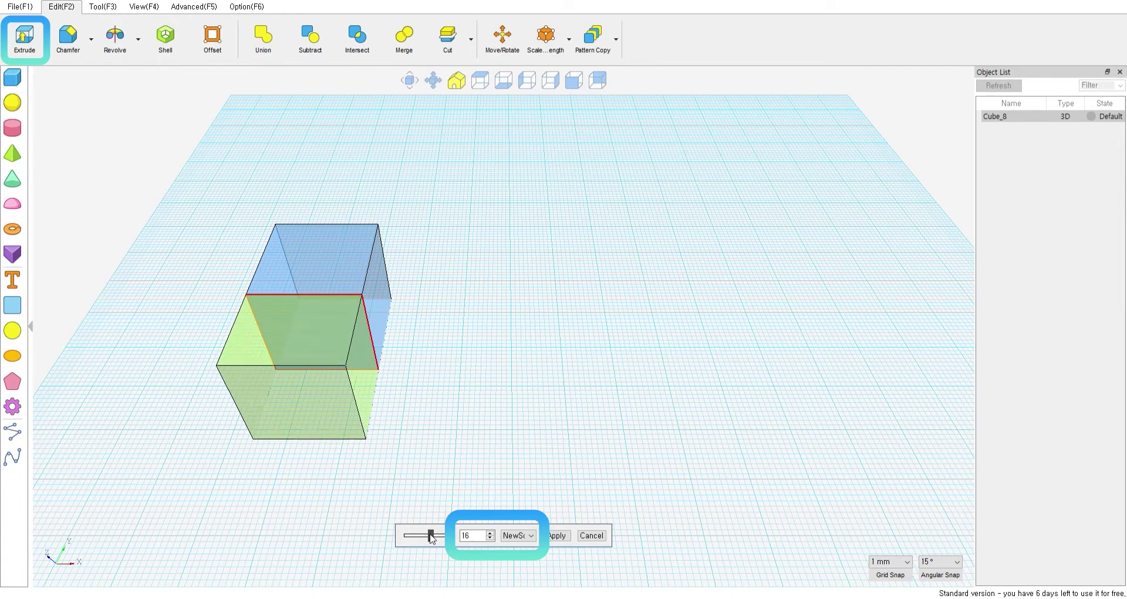
{"action": "left_click", "coordinate": [553, 537]}
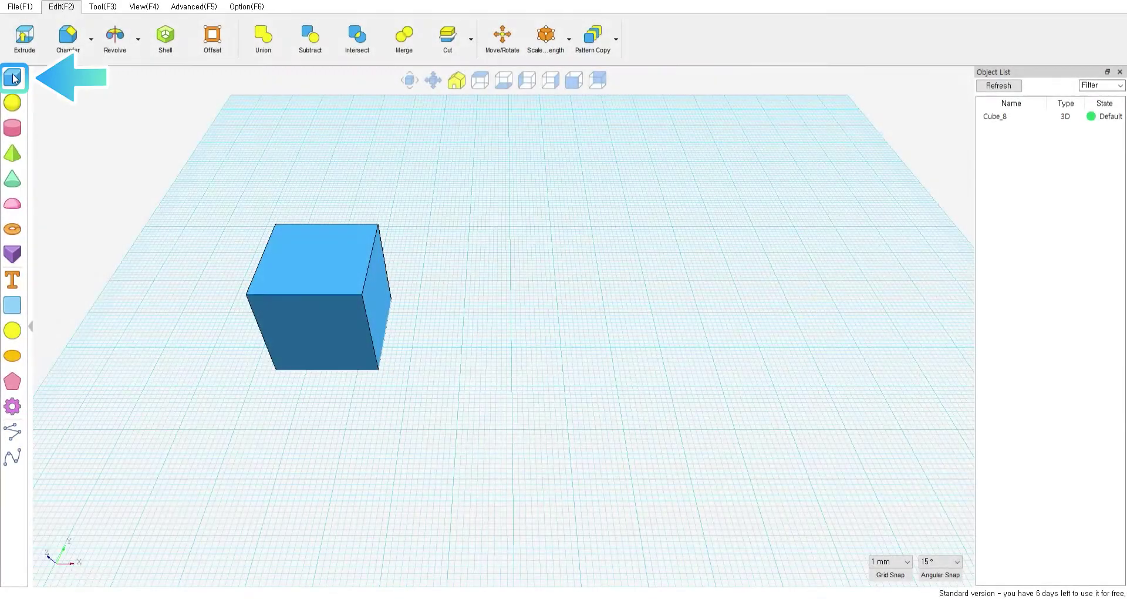
- Place a second 20 × 20 × 20 mm cube beside the first, at about X 19, Y -5
{"action": "left_click", "coordinate": [13, 77]}
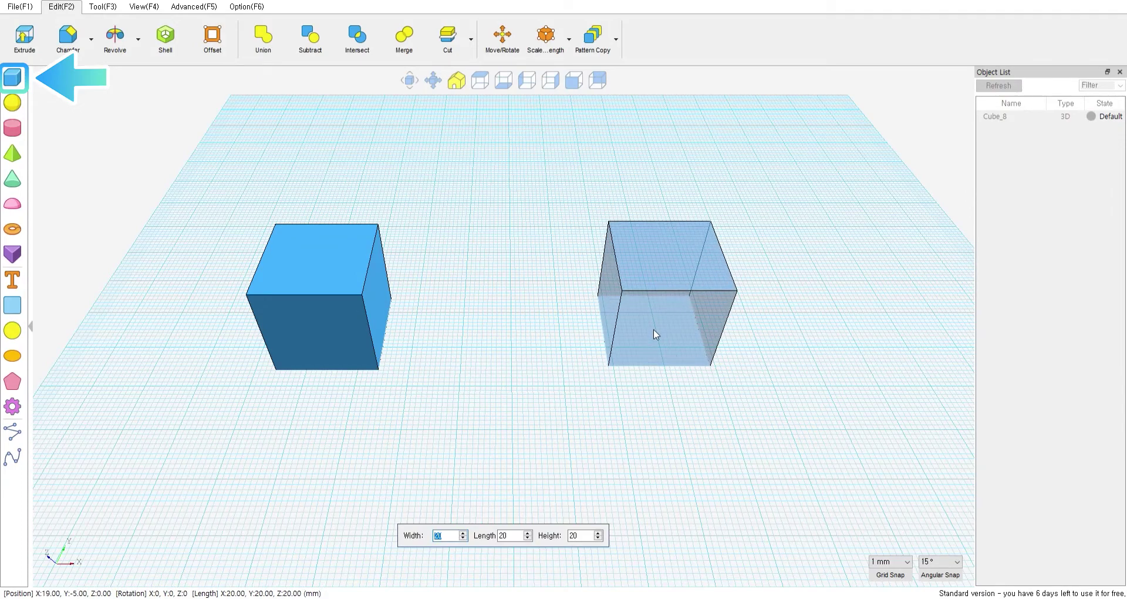
{"action": "left_click", "coordinate": [651, 330]}
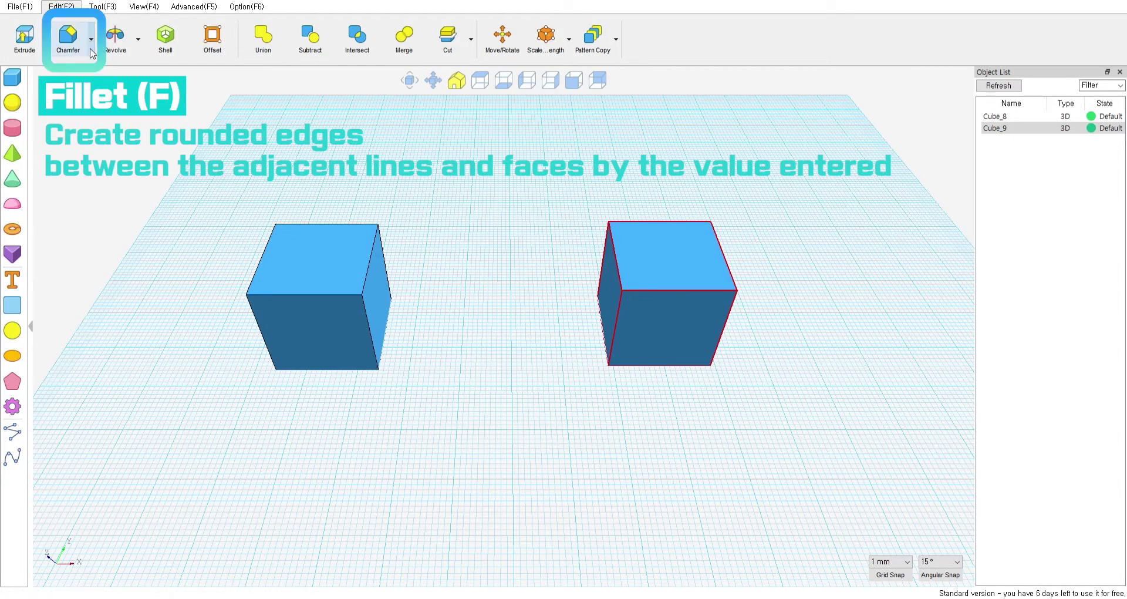
- Fillet the four top edges of the first cube with a value of about 2.96 mm
{"action": "key", "text": "f"}
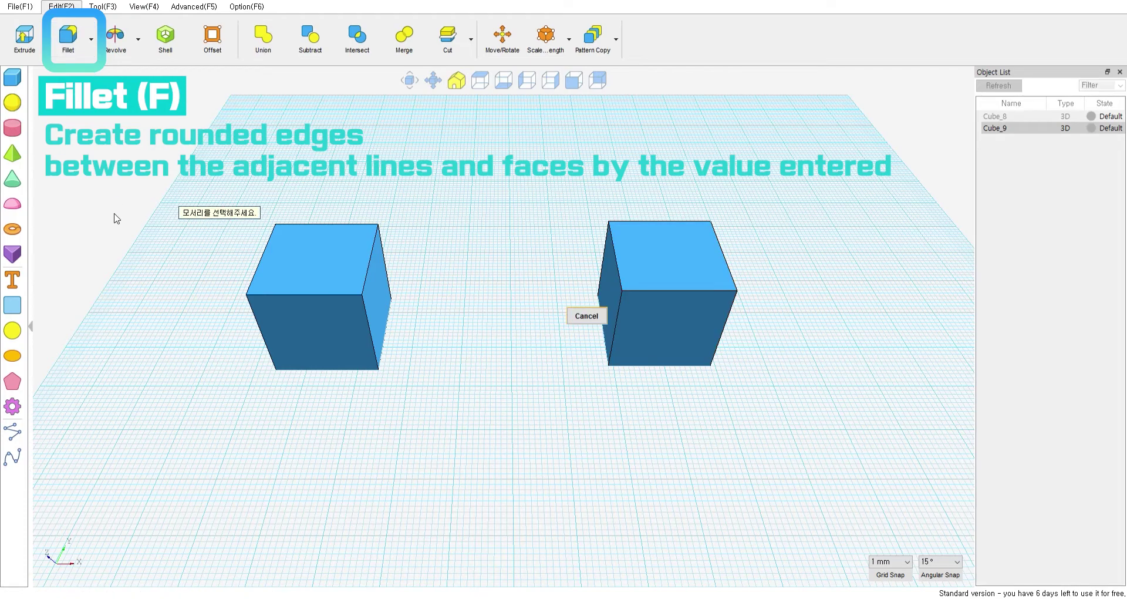
{"action": "left_click", "coordinate": [298, 292]}
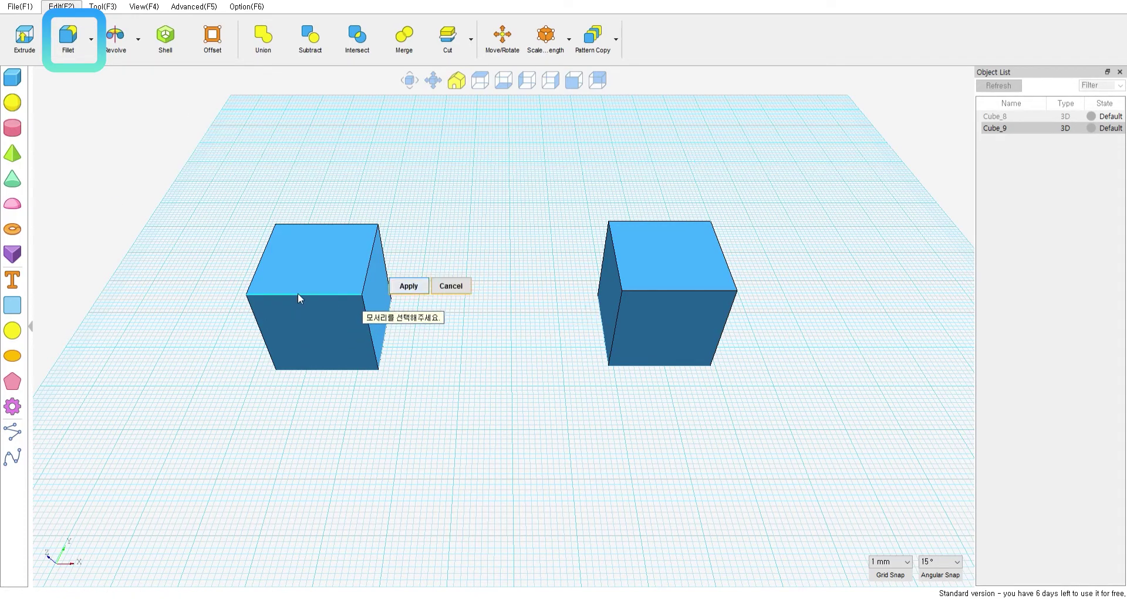
{"action": "left_click", "coordinate": [259, 263]}
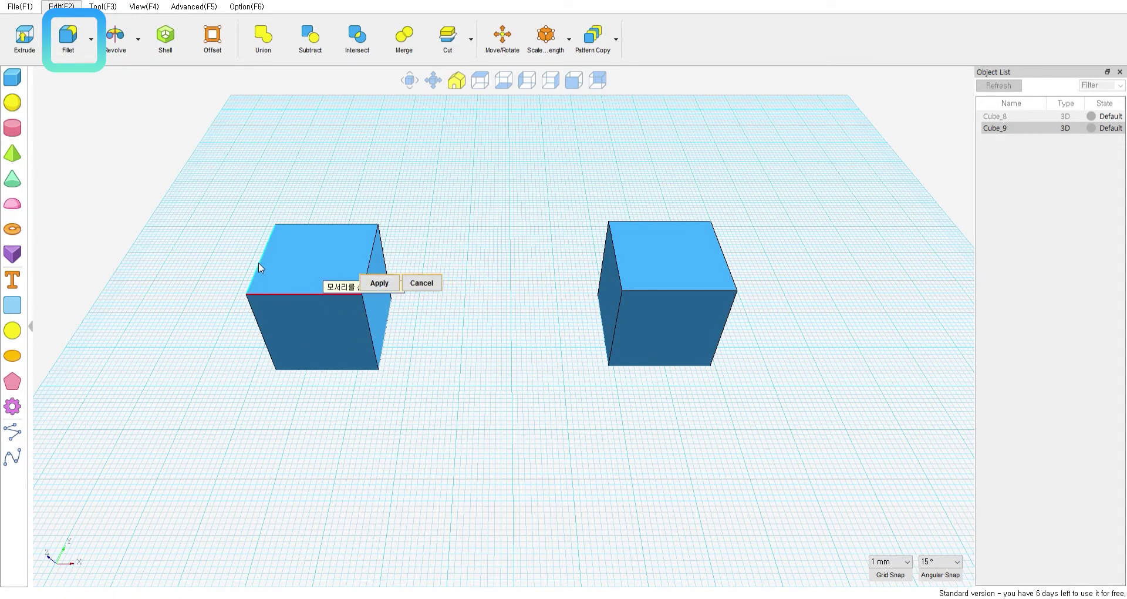
{"action": "left_click", "coordinate": [305, 224]}
{"action": "left_click", "coordinate": [372, 252]}
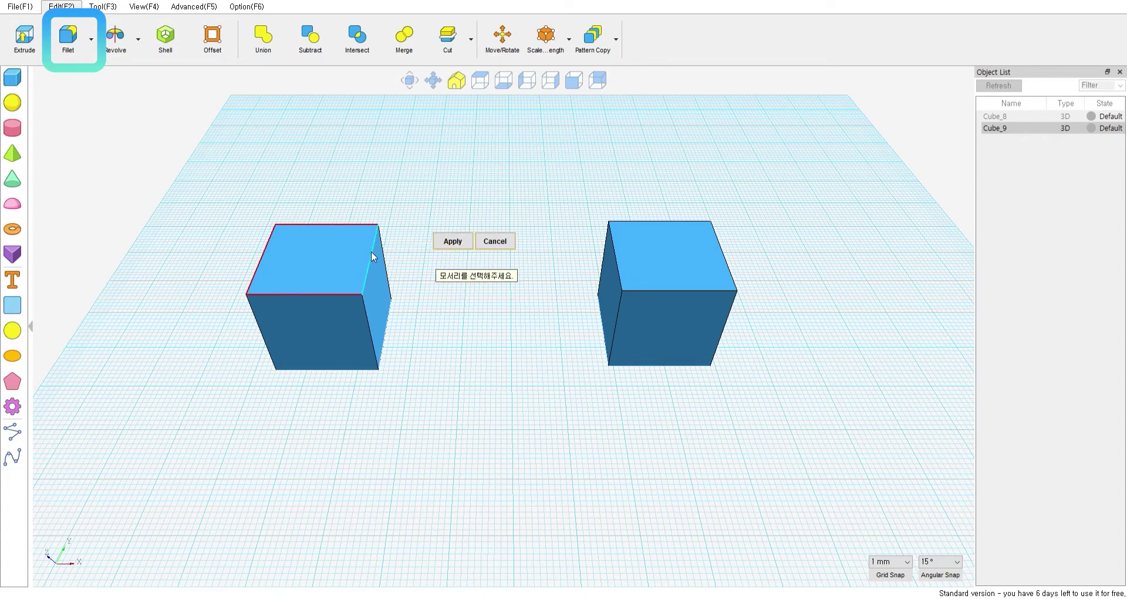
{"action": "left_click", "coordinate": [452, 241]}
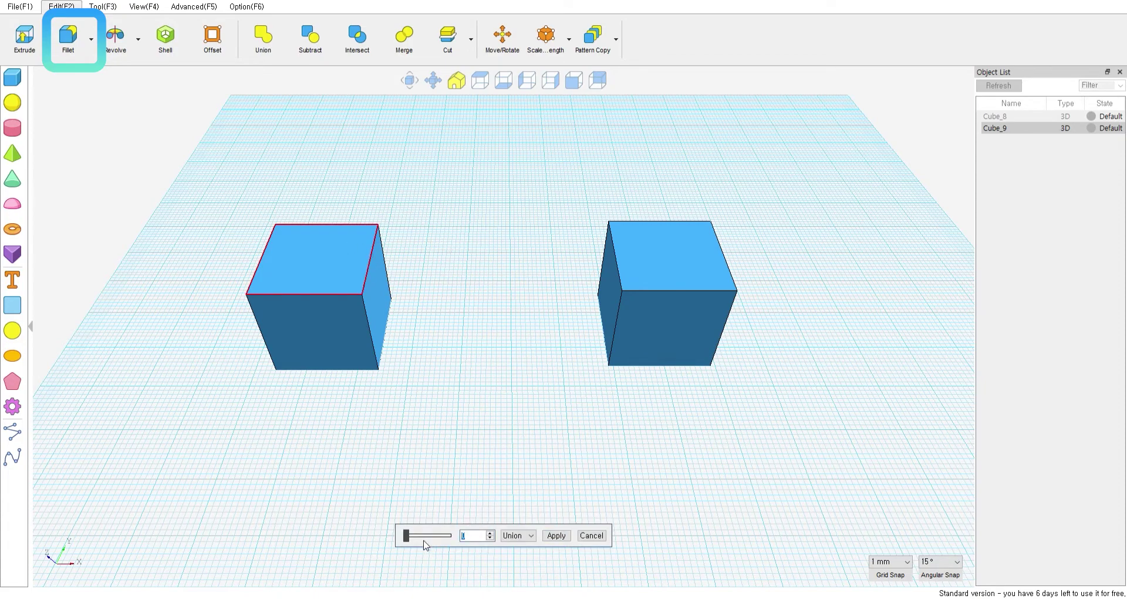
{"action": "left_click_drag", "start_coordinate": [407, 536], "coordinate": [420, 539]}
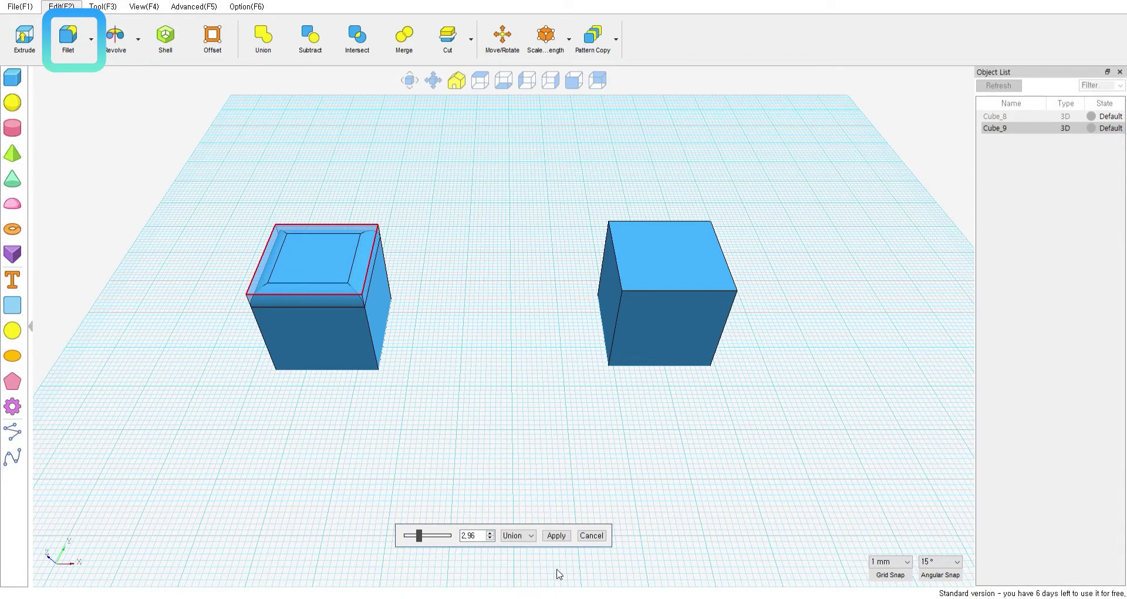
{"action": "left_click", "coordinate": [555, 535]}
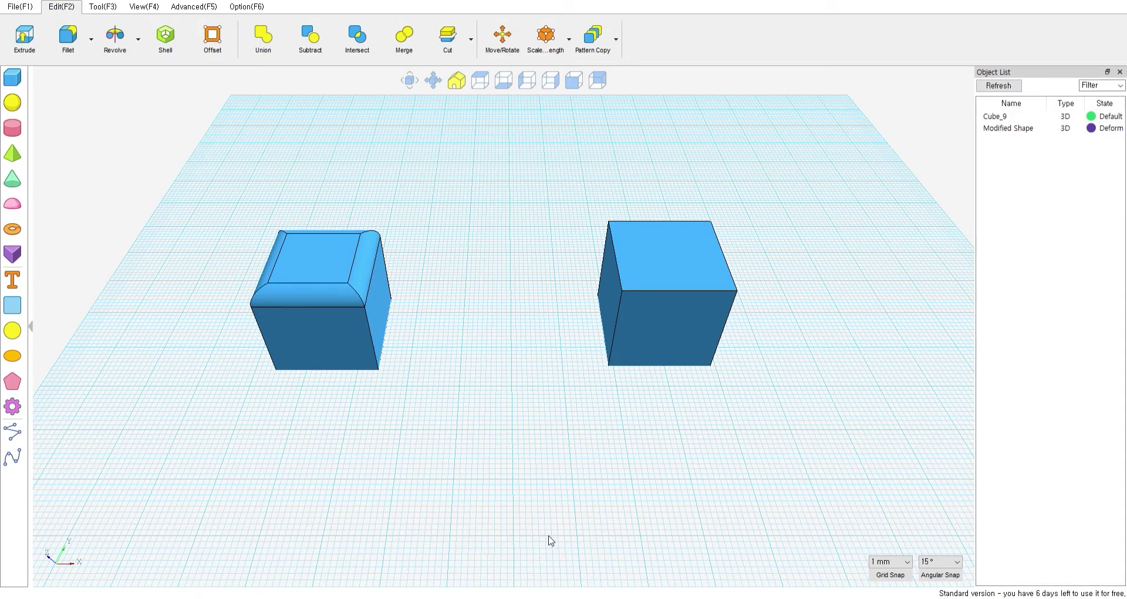
- Chamfer the four top edges of the second cube with a value of about 2.47 mm
{"action": "left_click", "coordinate": [91, 39]}
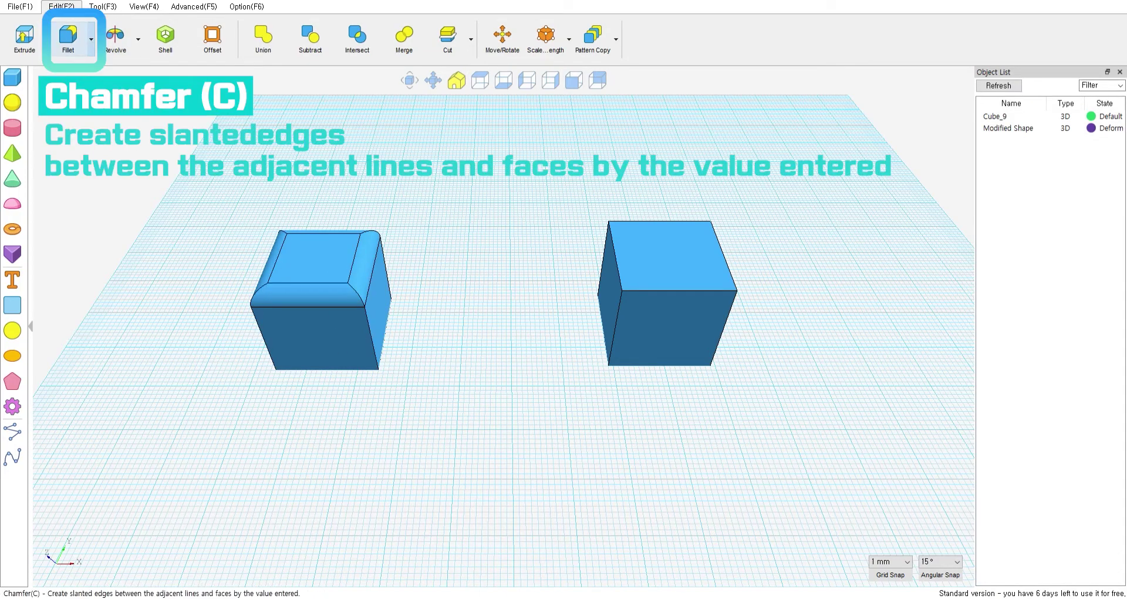
{"action": "left_click", "coordinate": [80, 78]}
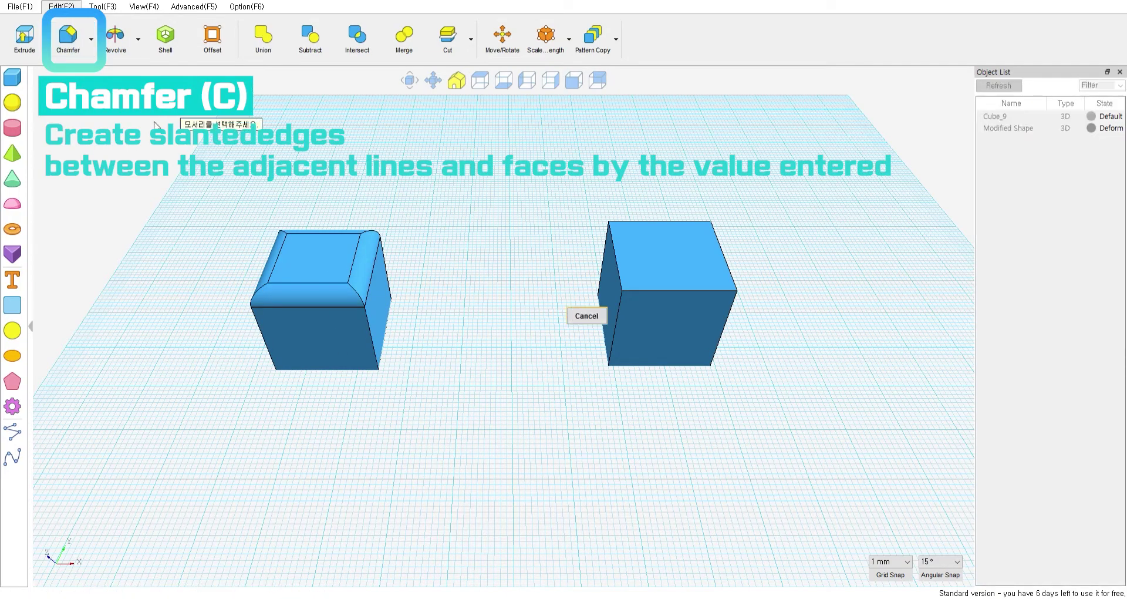
{"action": "left_click", "coordinate": [617, 267]}
{"action": "left_click", "coordinate": [637, 222]}
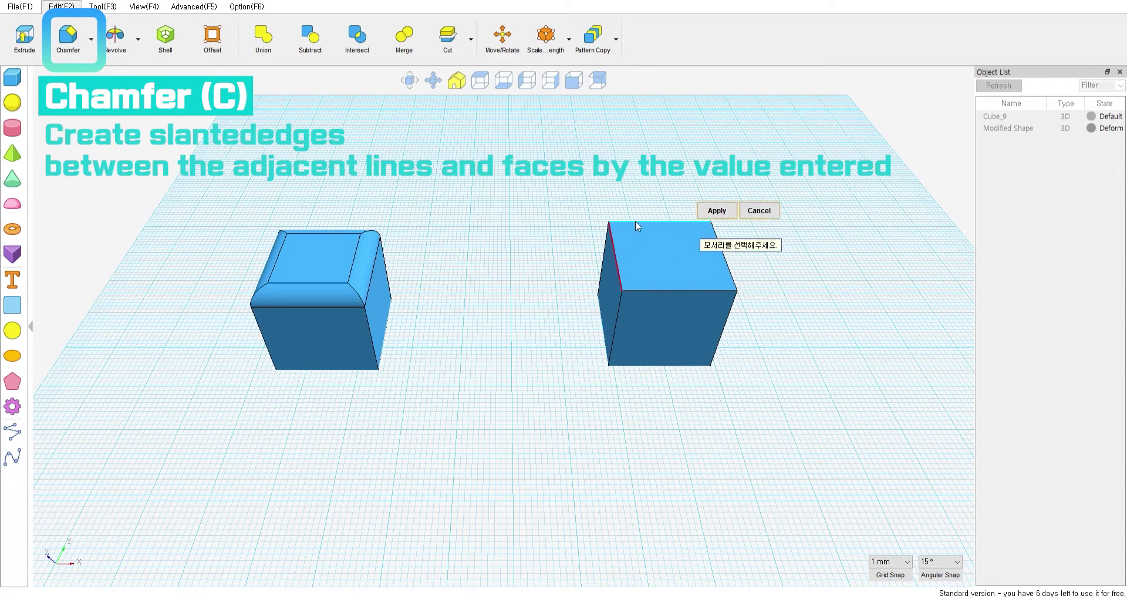
{"action": "left_click", "coordinate": [723, 258]}
{"action": "left_click", "coordinate": [684, 291]}
{"action": "left_click", "coordinate": [761, 281]}
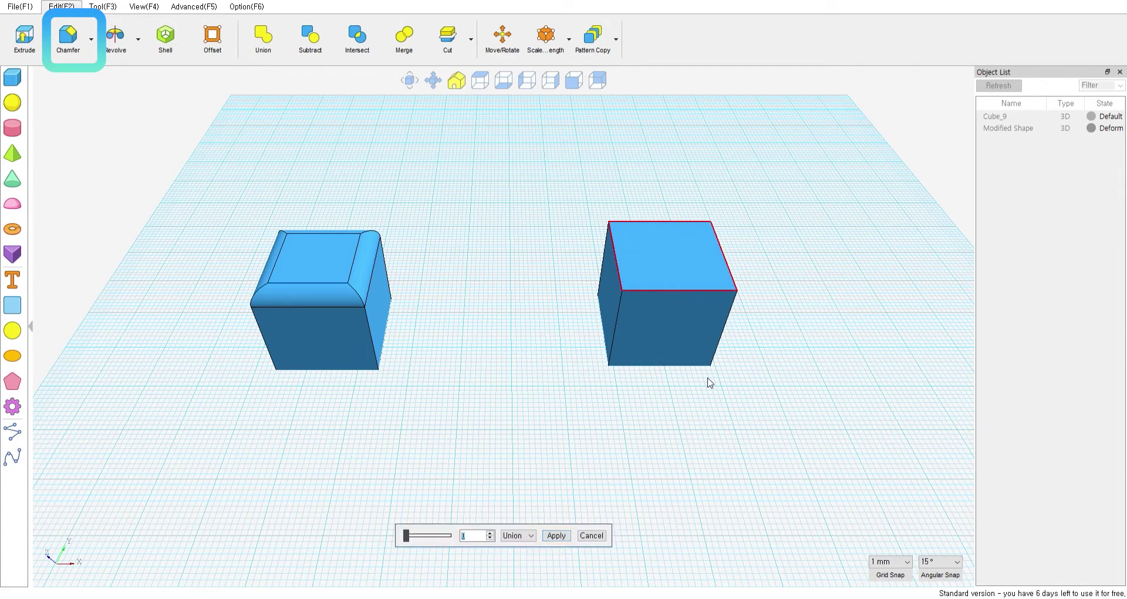
{"action": "left_click_drag", "start_coordinate": [407, 535], "coordinate": [417, 537]}
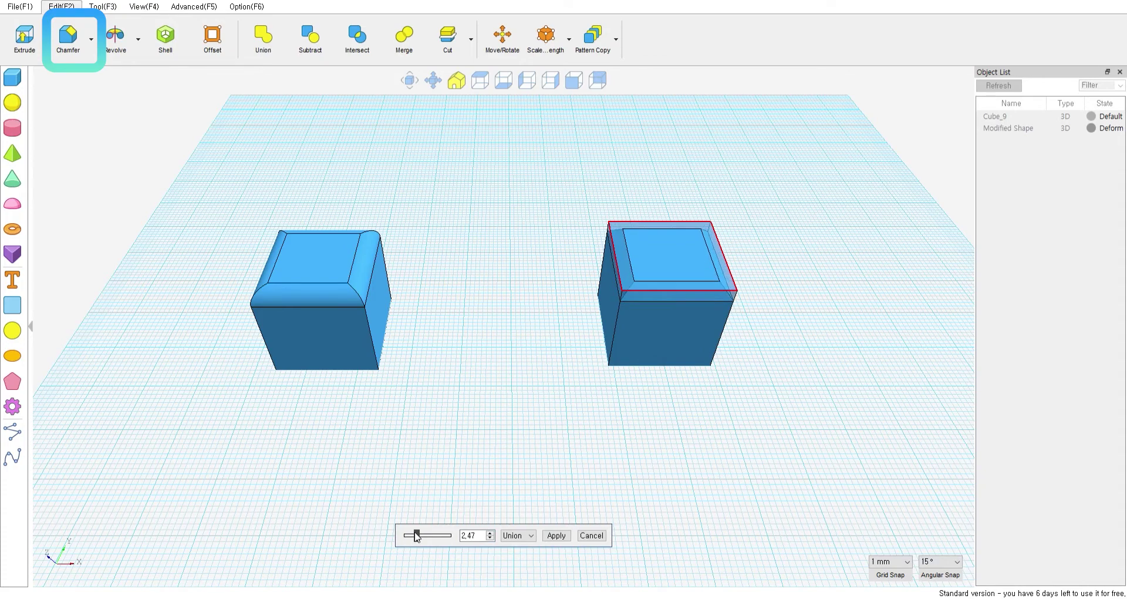
{"action": "left_click", "coordinate": [555, 535]}
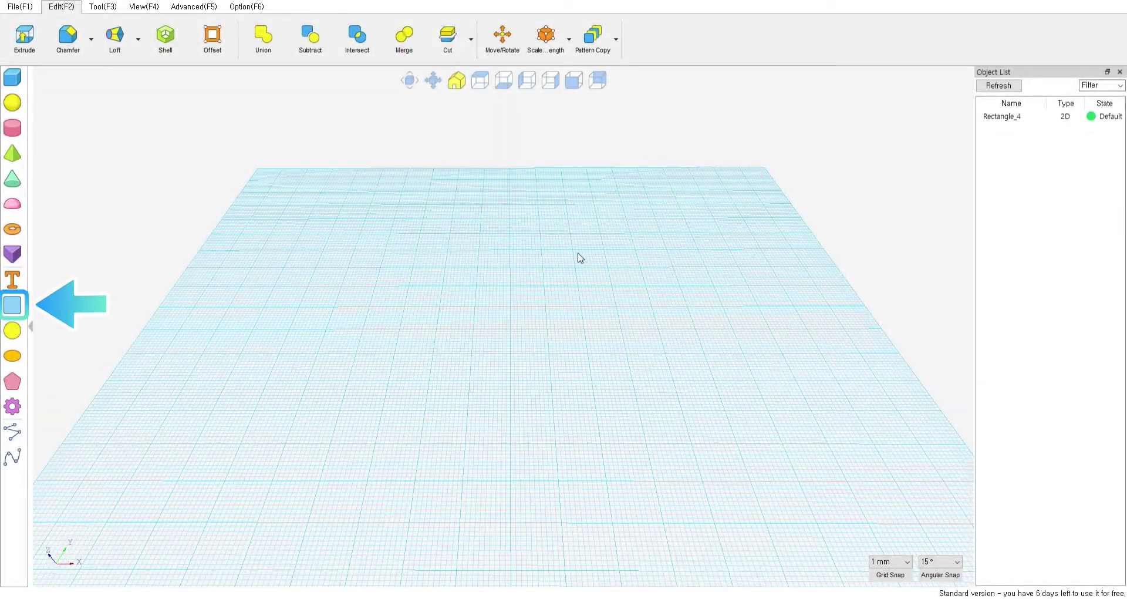
- Place a 20 × 20 mm rectangle near the grid centre and a 20 mm diameter circle on top of it at X -3, Y 0
{"action": "left_click", "coordinate": [12, 304]}
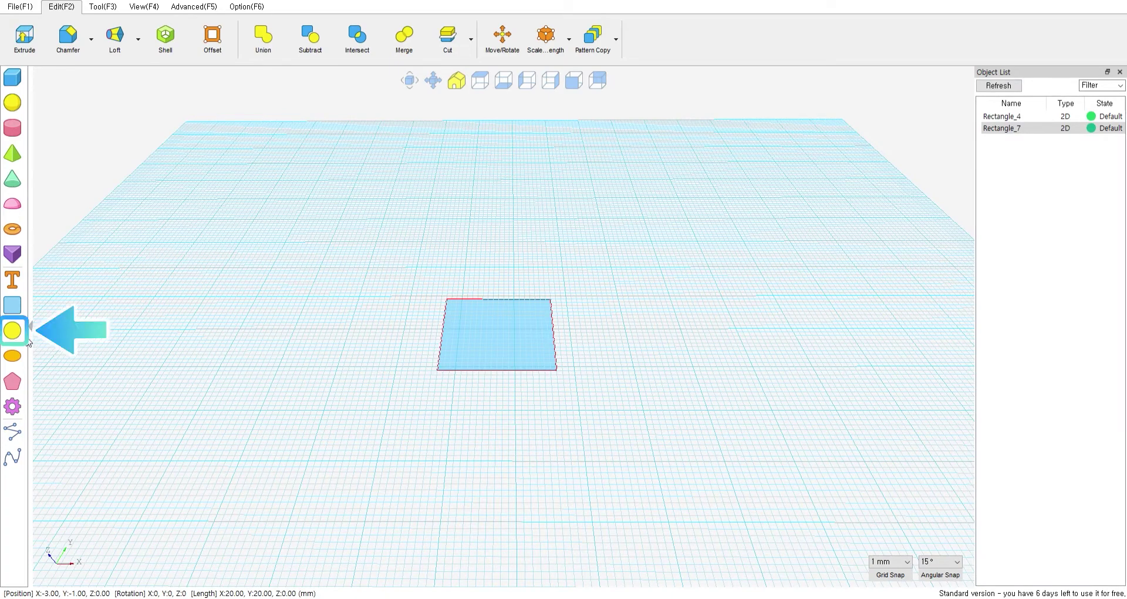
{"action": "left_click", "coordinate": [13, 331]}
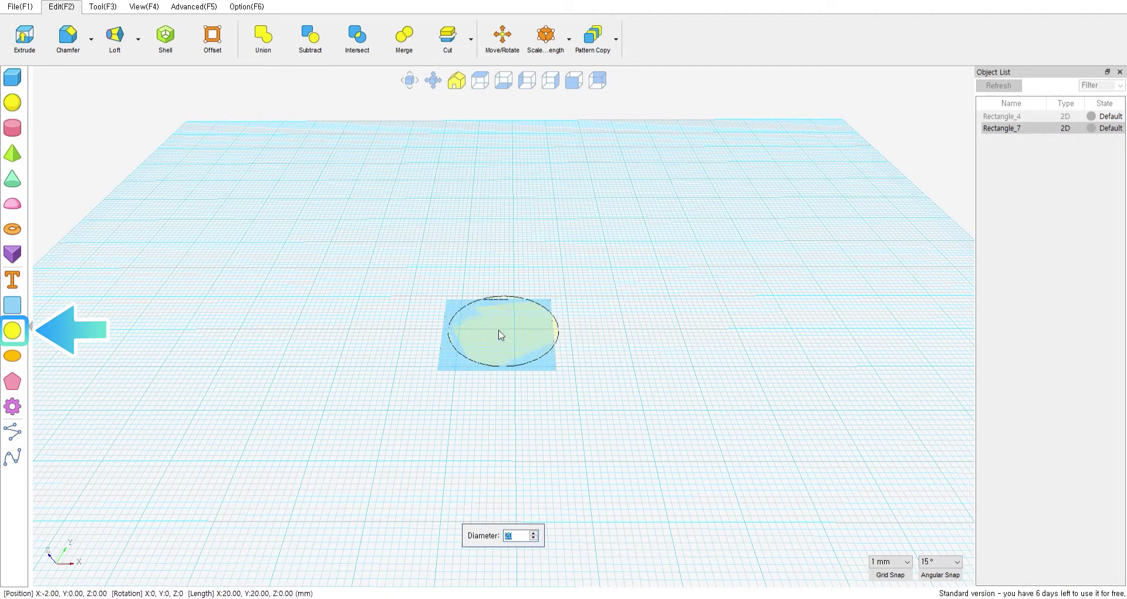
{"action": "left_click", "coordinate": [499, 335]}
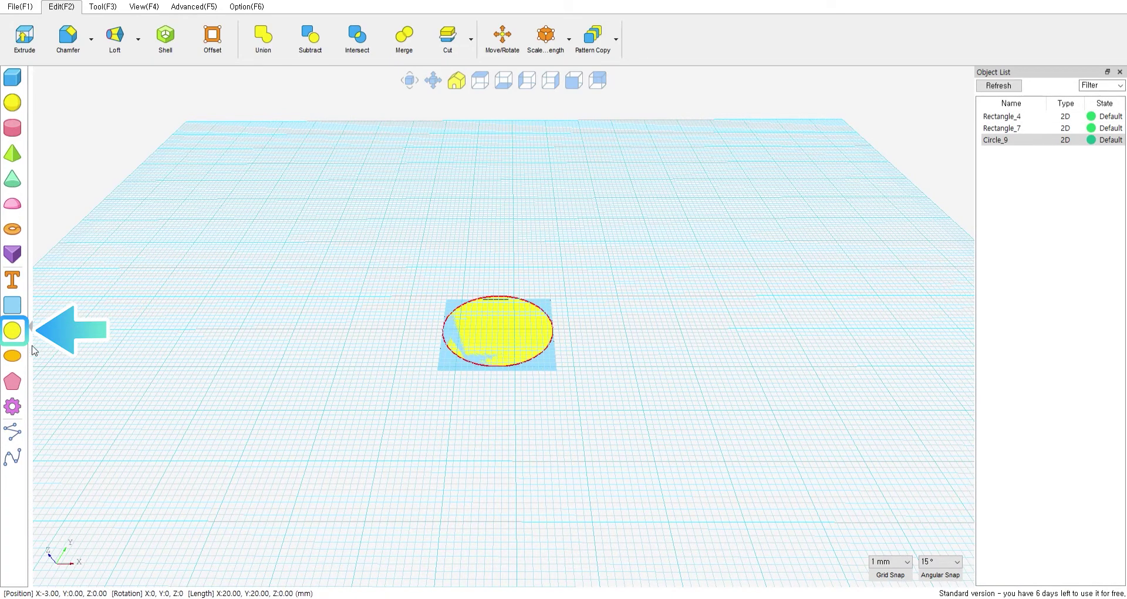
- Place a five-sided polygon of radius 10 mm over the circle and raise it 19 mm along Z with Move/Rotate
{"action": "left_click", "coordinate": [12, 381]}
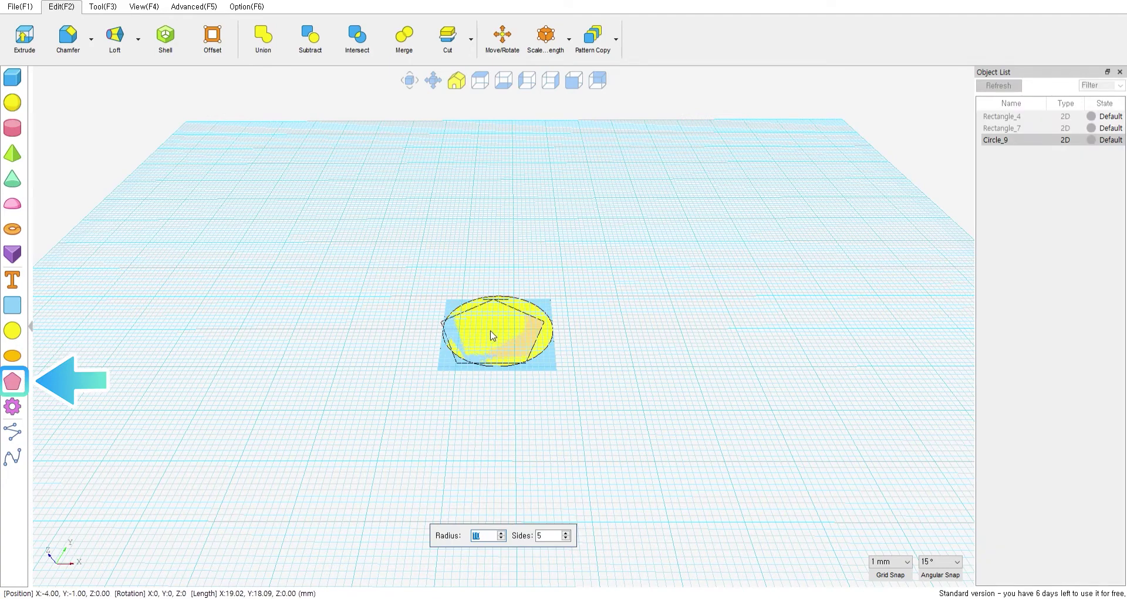
{"action": "left_click", "coordinate": [496, 335]}
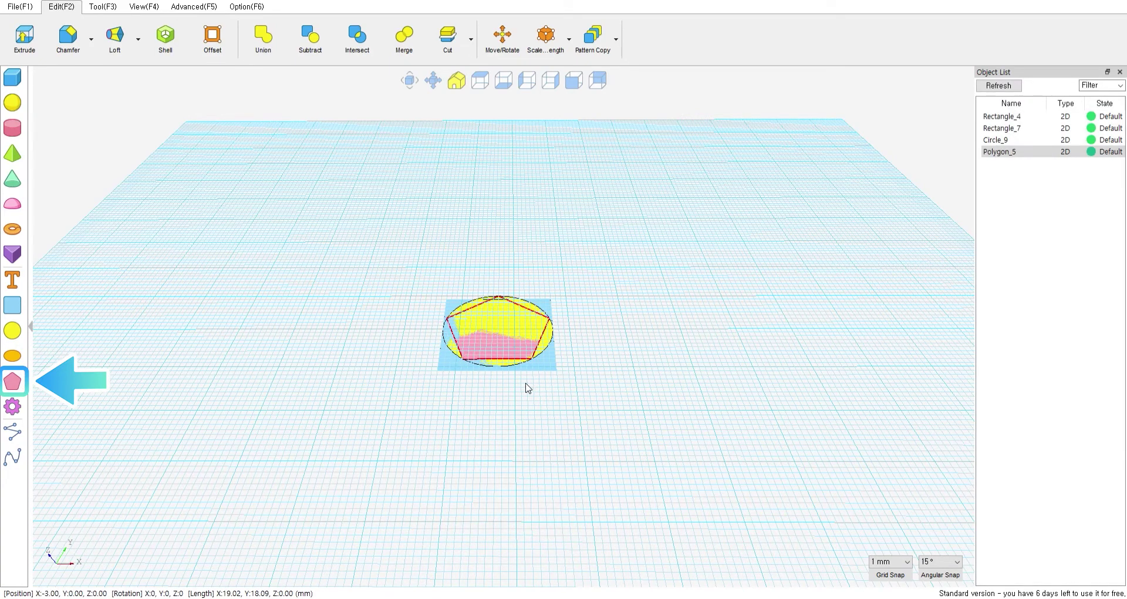
{"action": "scroll", "coordinate": [508, 395], "scroll_direction": "up", "scroll_amount": 2}
{"action": "key", "text": "t"}
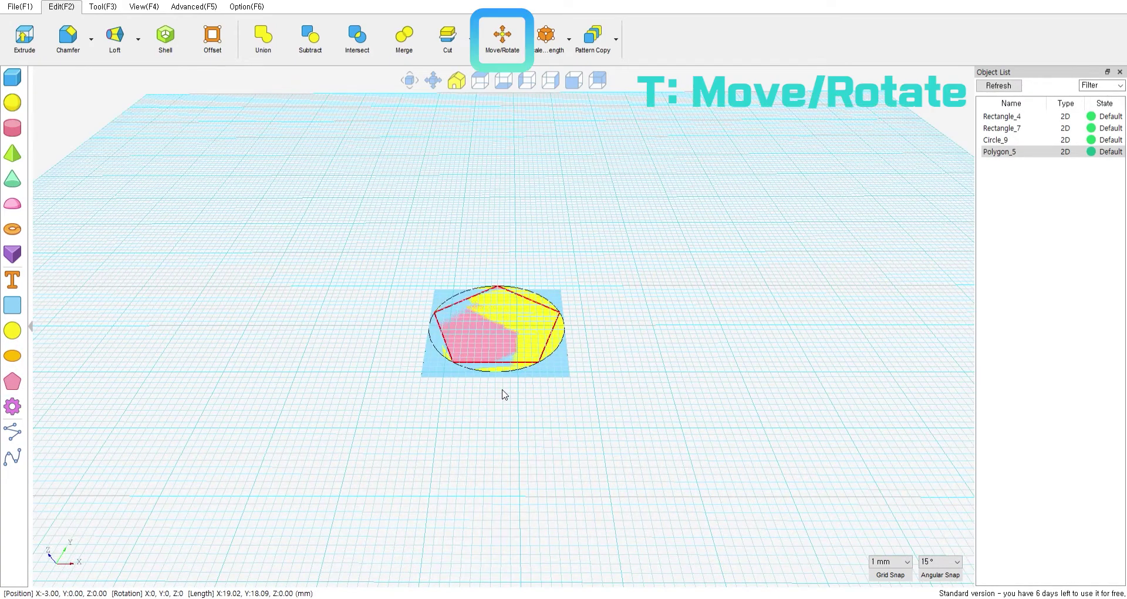
{"action": "left_click_drag", "start_coordinate": [496, 259], "coordinate": [489, 131]}
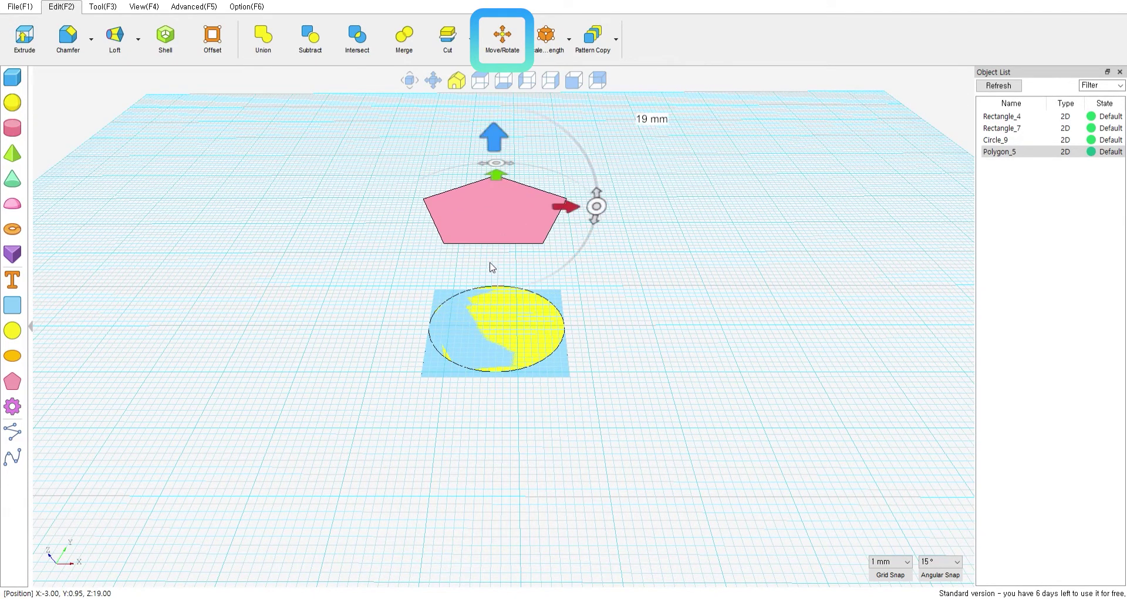
- Raise the 20 × 20 mm rectangle over the circle 10 mm along Z with Move/Rotate
{"action": "right_click_drag", "start_coordinate": [500, 267], "coordinate": [500, 235]}
{"action": "left_click", "coordinate": [497, 332]}
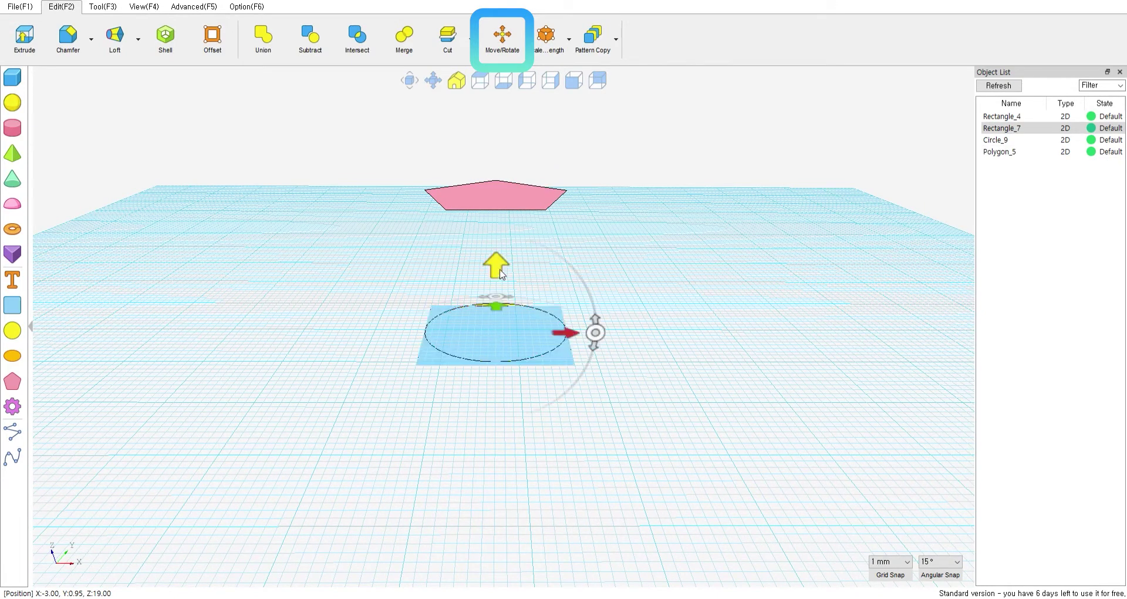
{"action": "left_click_drag", "start_coordinate": [496, 265], "coordinate": [500, 199]}
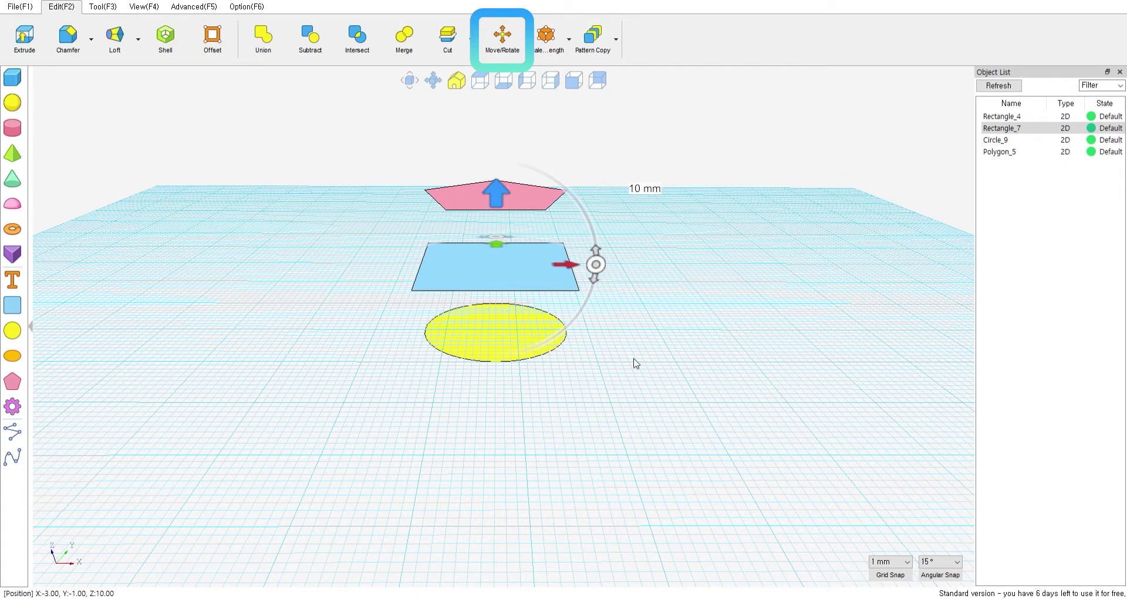
{"action": "key", "text": "Escape"}
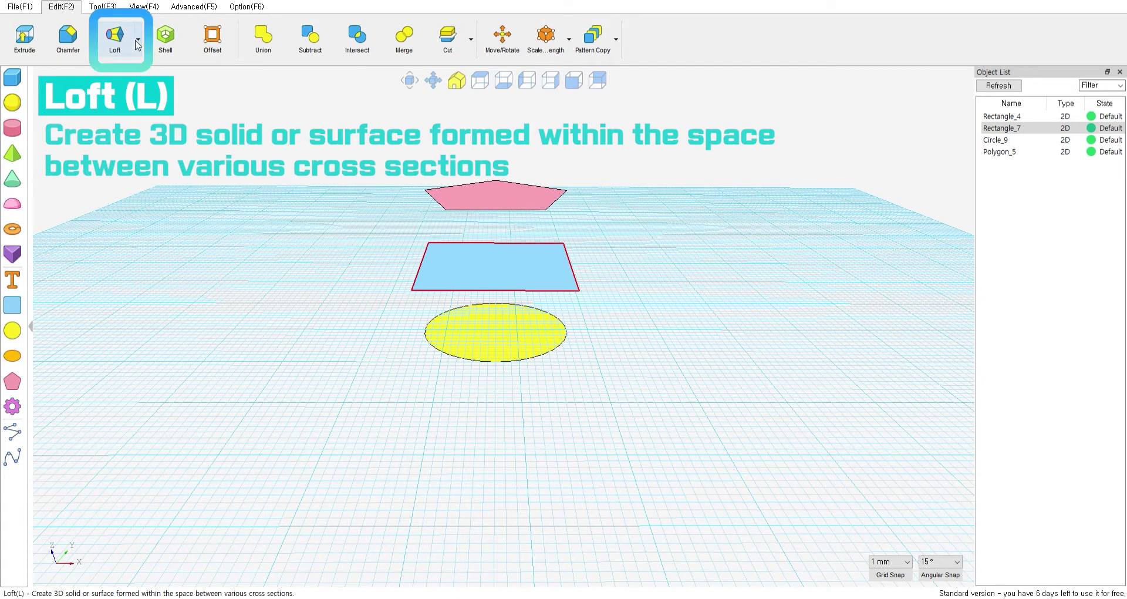
- Loft a solid from the circle through the rectangle to the five-sided polygon, using the Union mode
{"action": "left_click", "coordinate": [116, 40]}
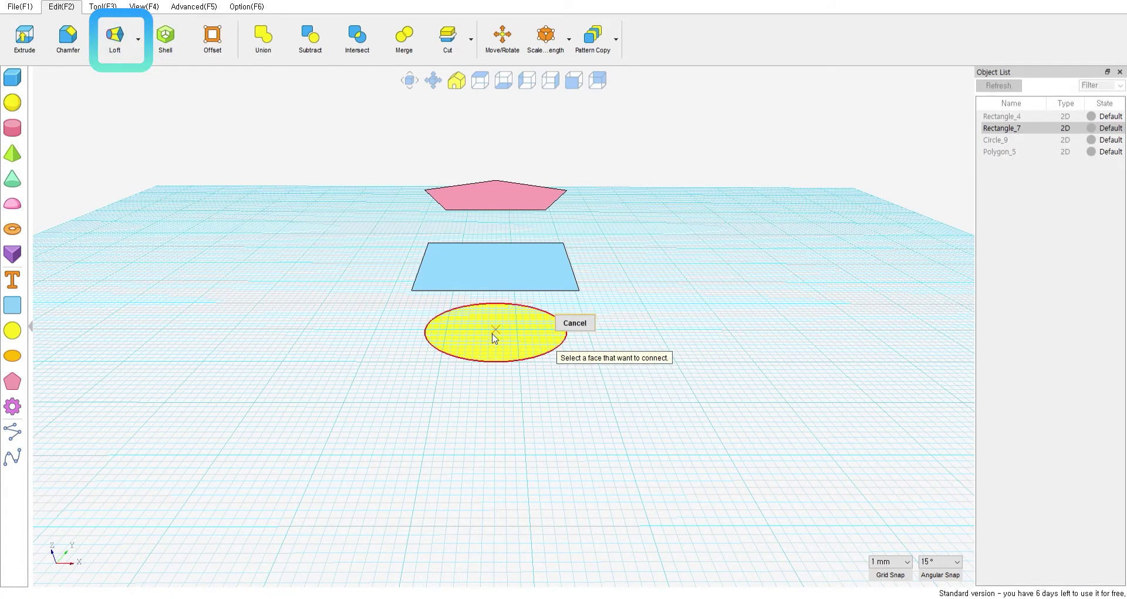
{"action": "left_click", "coordinate": [496, 269]}
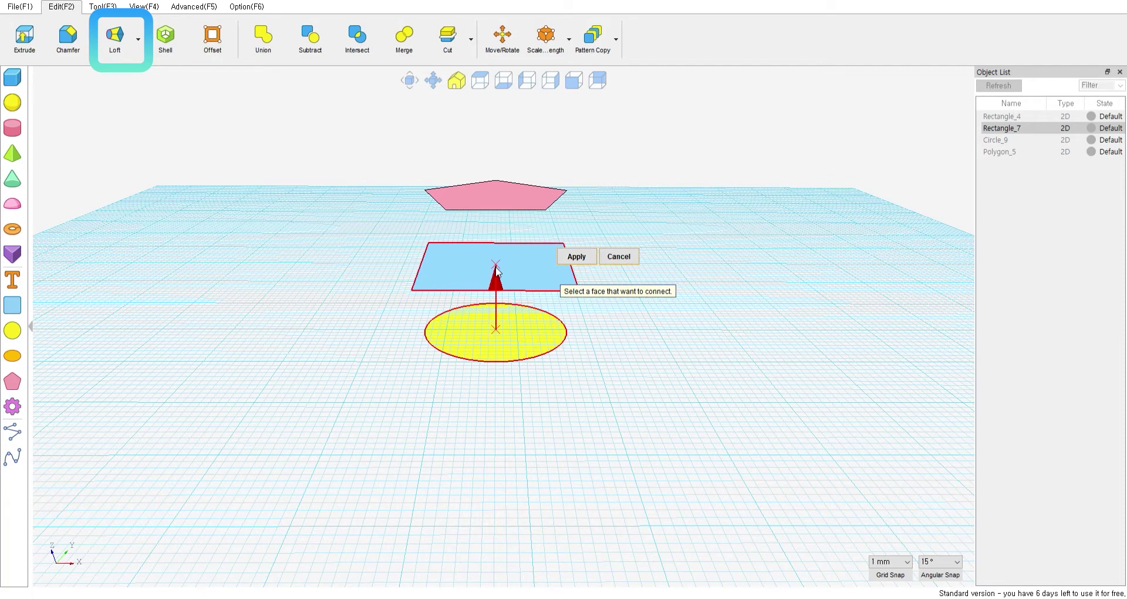
{"action": "left_click", "coordinate": [498, 206]}
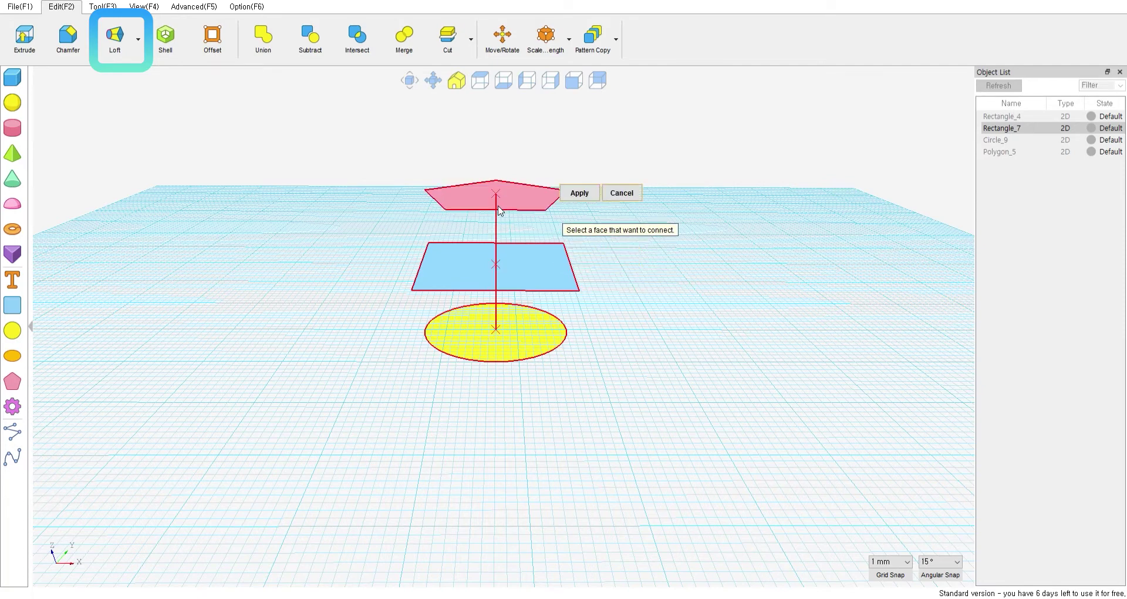
{"action": "left_click", "coordinate": [589, 195]}
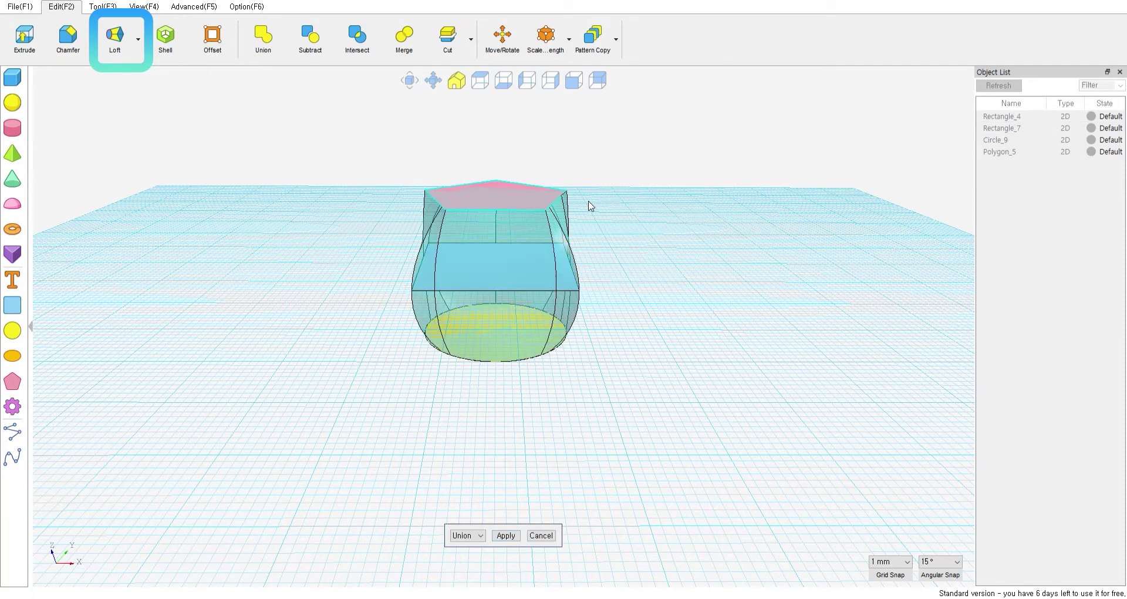
{"action": "middle_click_drag", "start_coordinate": [599, 202], "coordinate": [594, 236]}
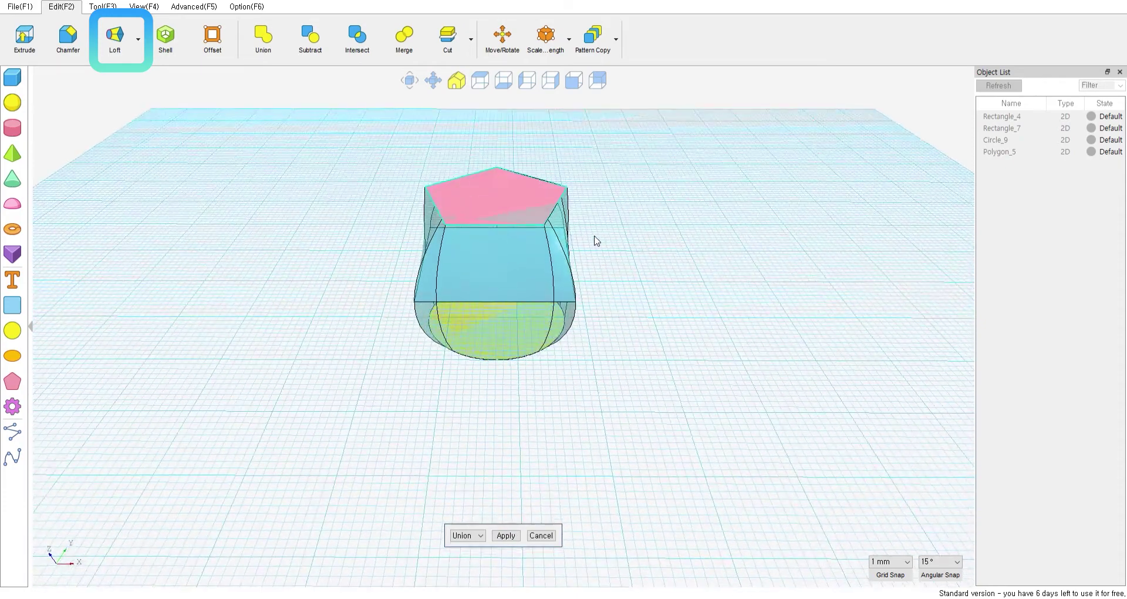
{"action": "left_click", "coordinate": [506, 536]}
{"action": "middle_click_drag", "start_coordinate": [587, 244], "coordinate": [610, 223]}
{"action": "scroll", "coordinate": [590, 236], "scroll_direction": "down", "scroll_amount": 2}
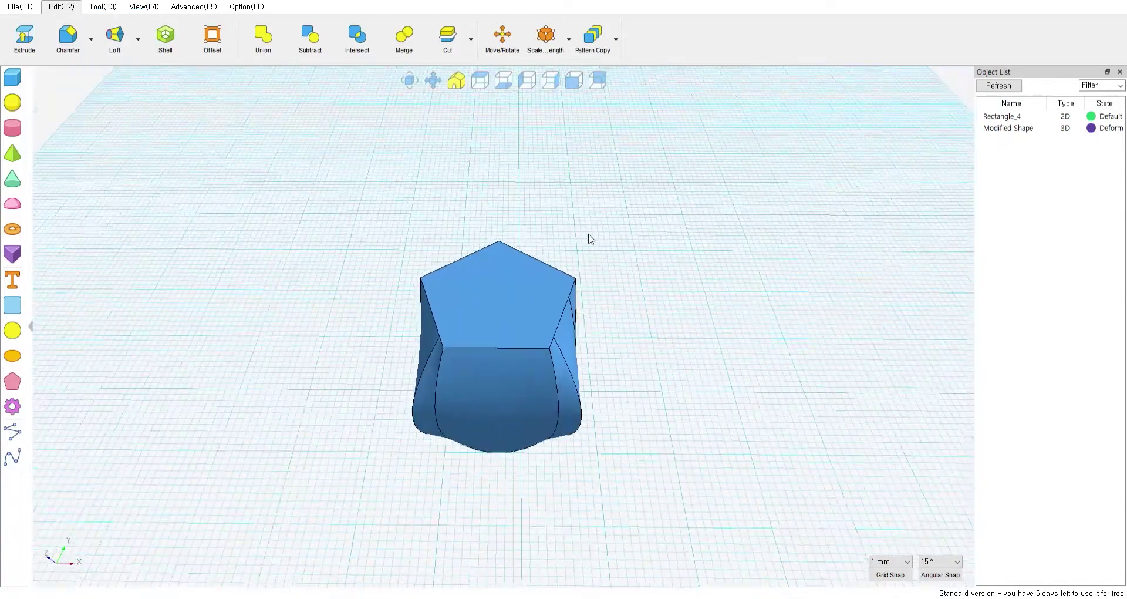
- Replace the lofted solid with a 20 × 20 mm rectangle at X -26, Y 14 and a five-sided polygon at X 5, Y 13
{"action": "left_click_drag", "start_coordinate": [643, 477], "coordinate": [322, 195]}
{"action": "key", "text": "Delete"}
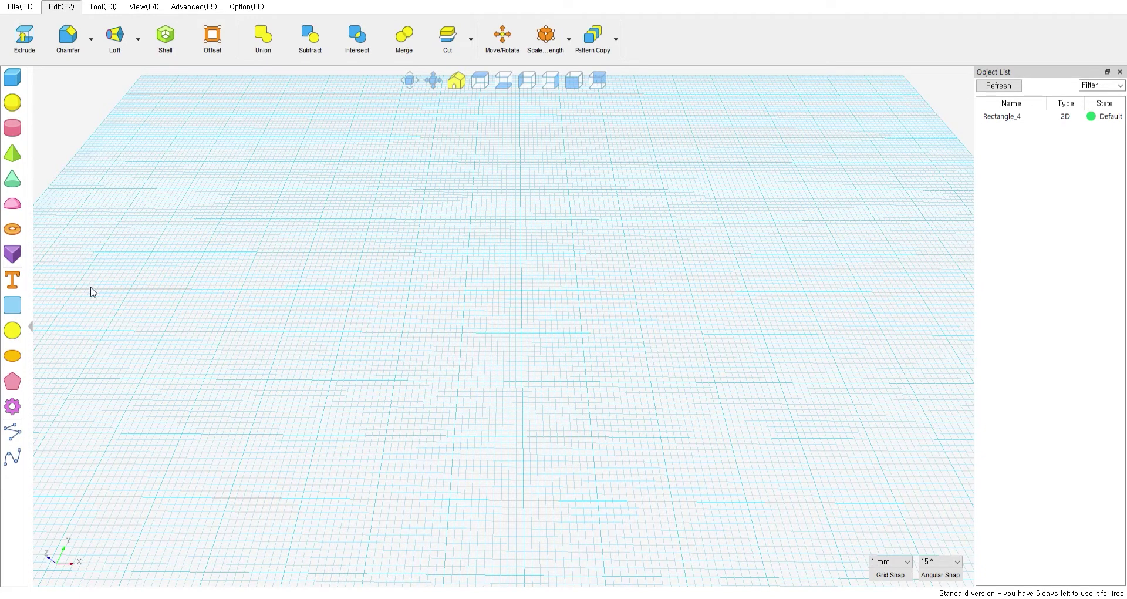
{"action": "left_click", "coordinate": [12, 304]}
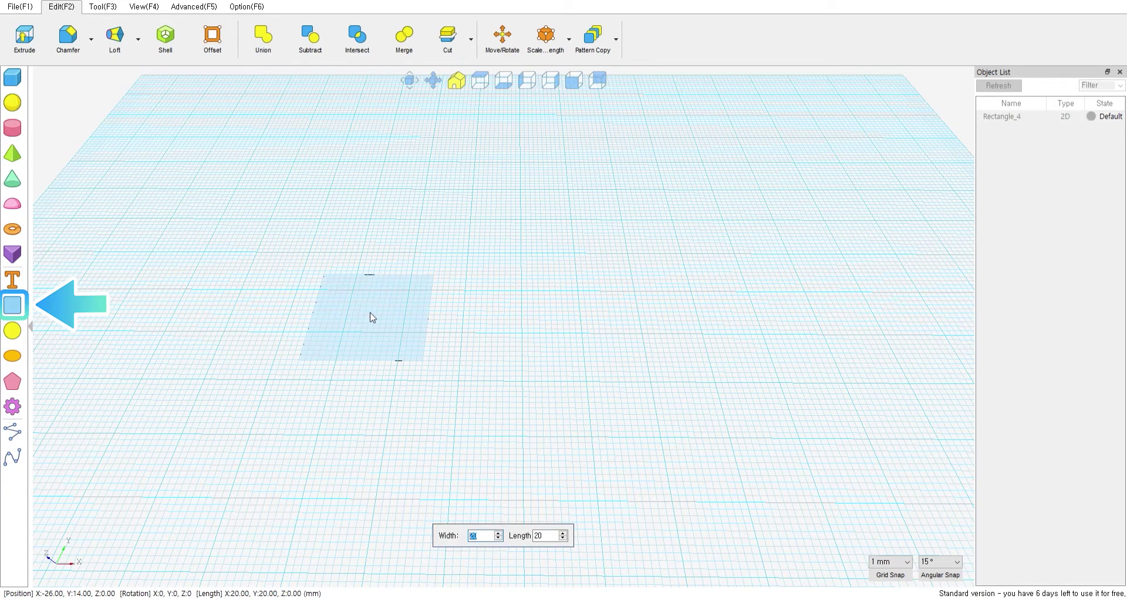
{"action": "left_click", "coordinate": [373, 318]}
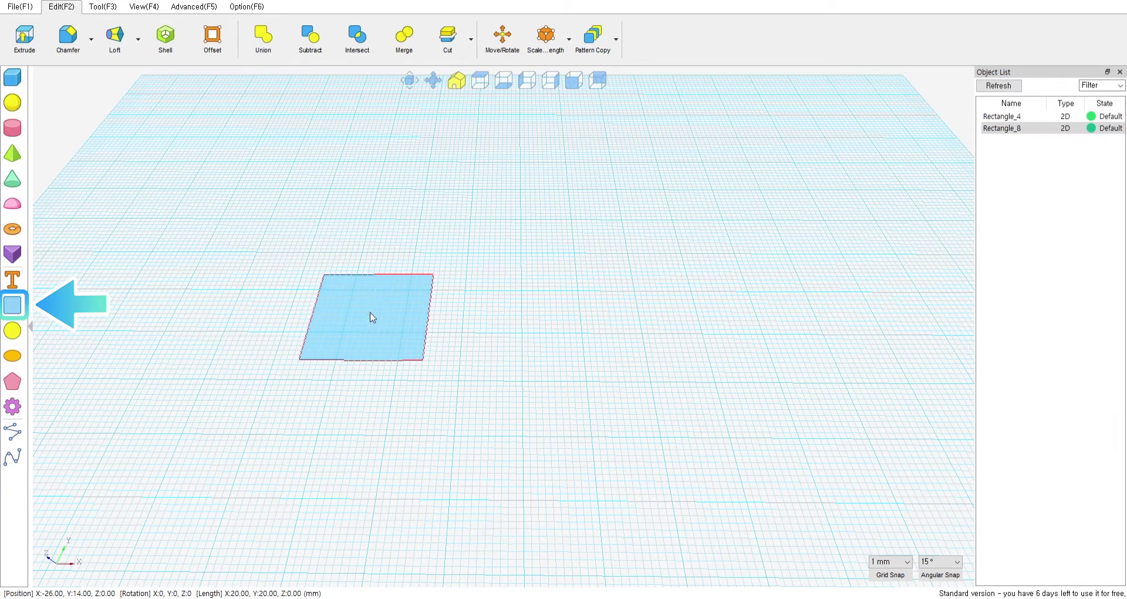
{"action": "left_click", "coordinate": [13, 381]}
{"action": "left_click", "coordinate": [558, 322]}
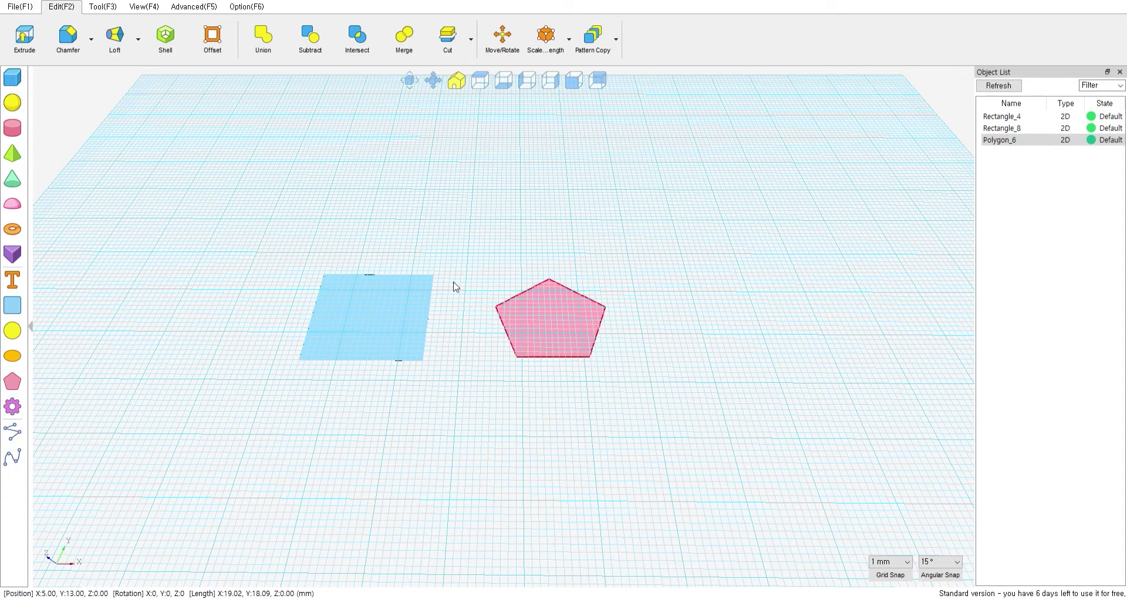
- Revolve the polygon about the rectangle's edge facing it, trying an angle of 360° before applying -360°
{"action": "left_click", "coordinate": [139, 57]}
{"action": "left_click", "coordinate": [154, 77]}
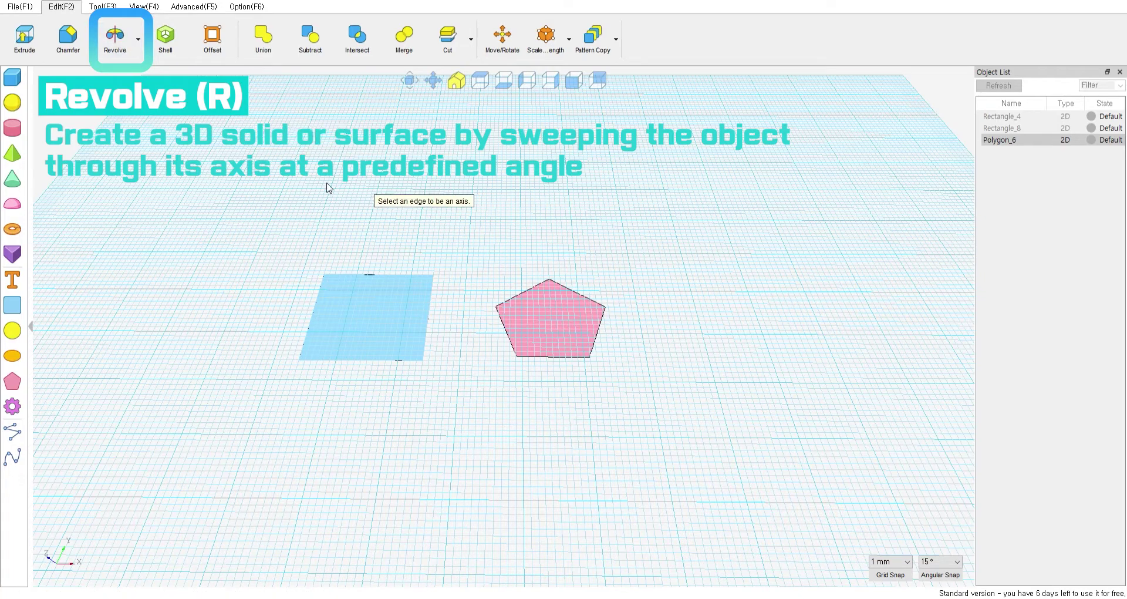
{"action": "left_click", "coordinate": [428, 321]}
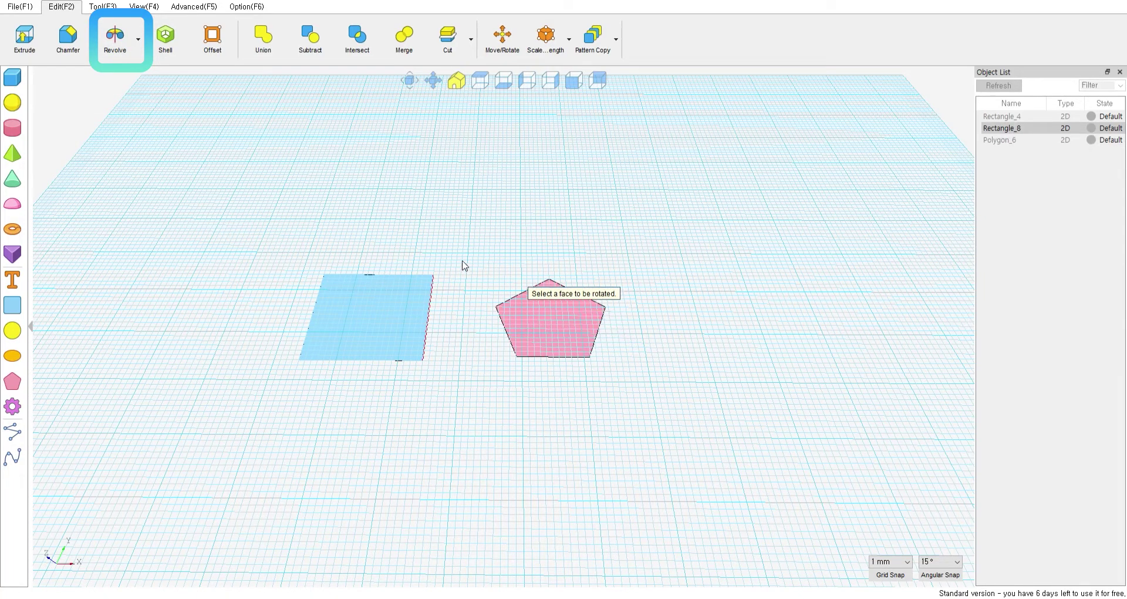
{"action": "scroll", "coordinate": [461, 264], "scroll_direction": "up", "scroll_amount": 2}
{"action": "scroll", "coordinate": [459, 255], "scroll_direction": "up", "scroll_amount": 1}
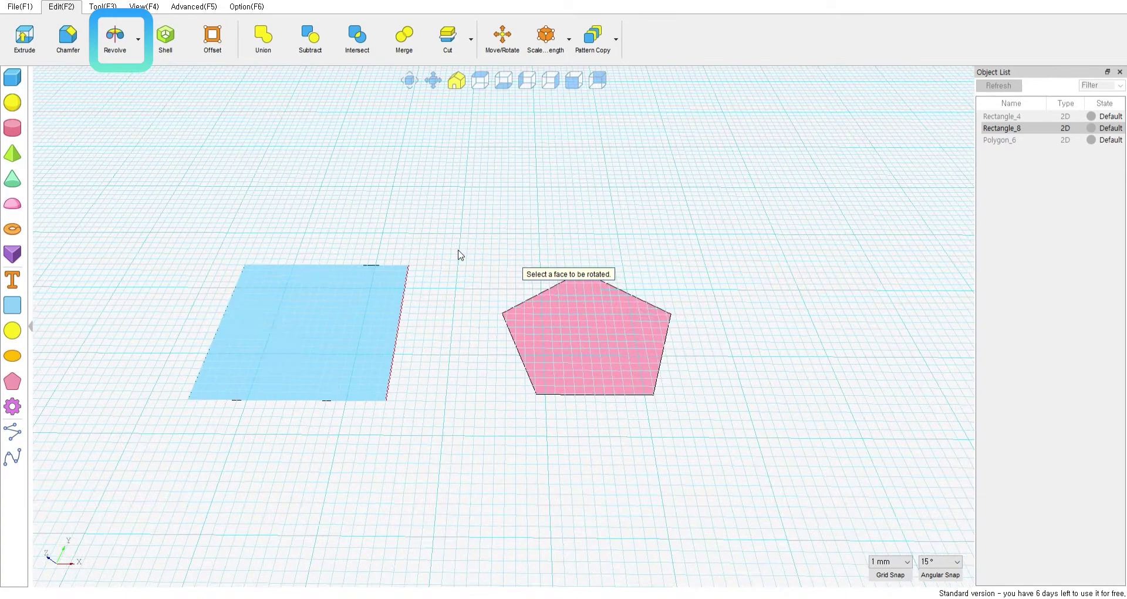
{"action": "left_click", "coordinate": [566, 327]}
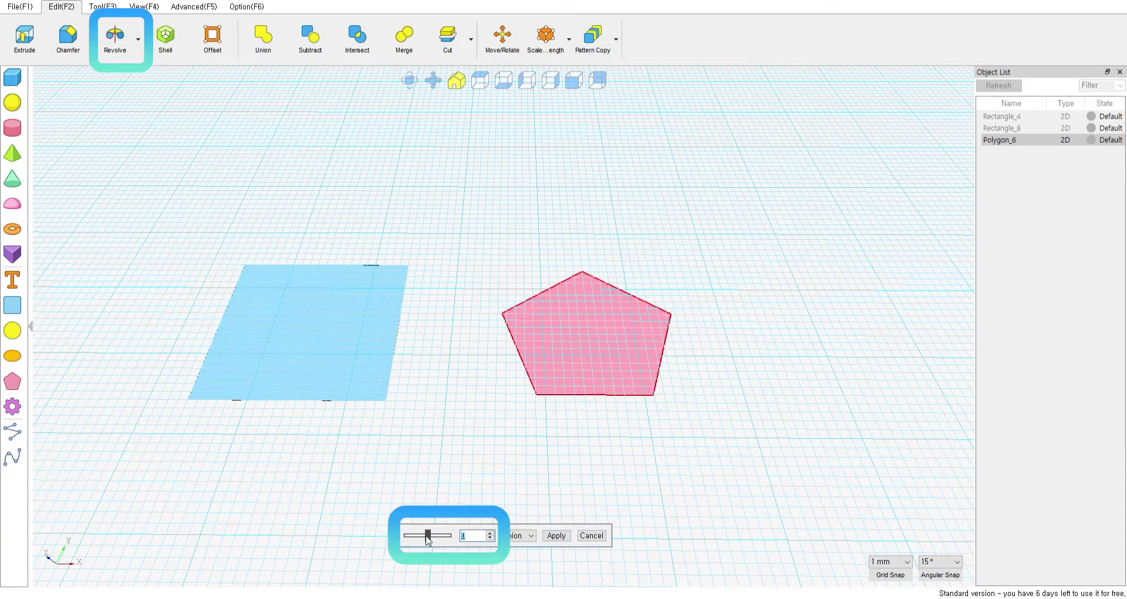
{"action": "left_click_drag", "start_coordinate": [430, 537], "coordinate": [453, 540]}
{"action": "scroll", "coordinate": [478, 411], "scroll_direction": "down", "scroll_amount": 4}
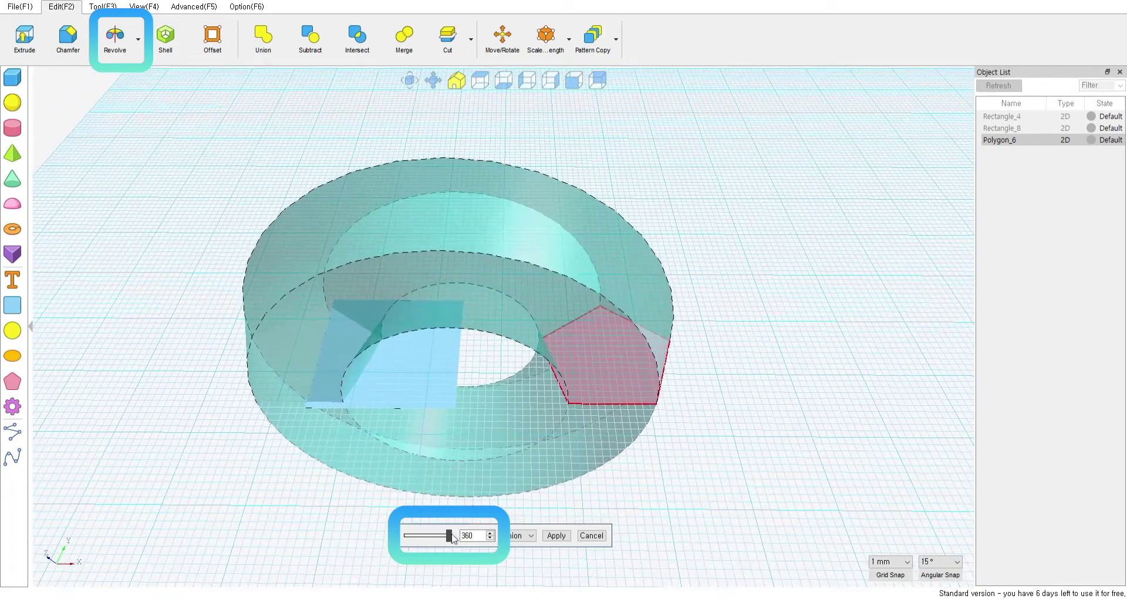
{"action": "left_click_drag", "start_coordinate": [448, 540], "coordinate": [406, 537]}
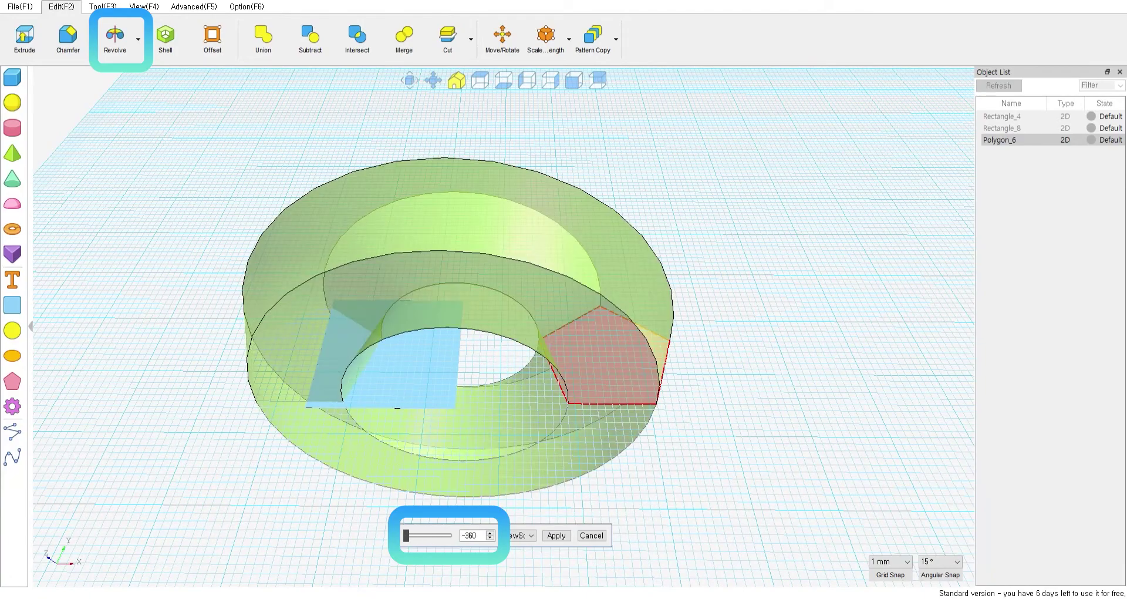
{"action": "left_click", "coordinate": [557, 536]}
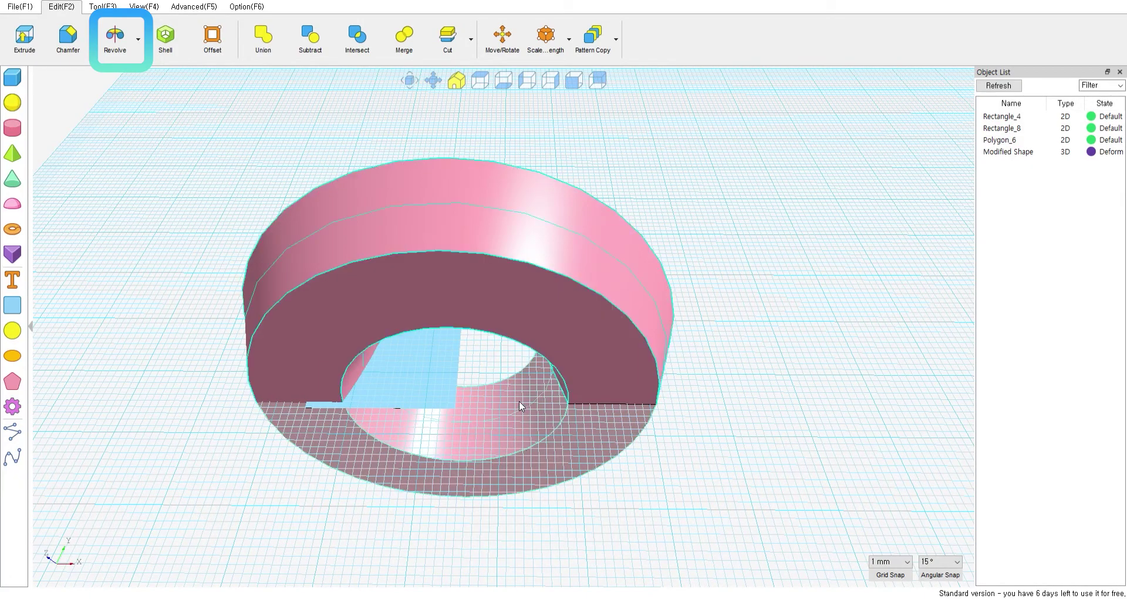
{"action": "middle_click_drag", "start_coordinate": [519, 400], "coordinate": [541, 371]}
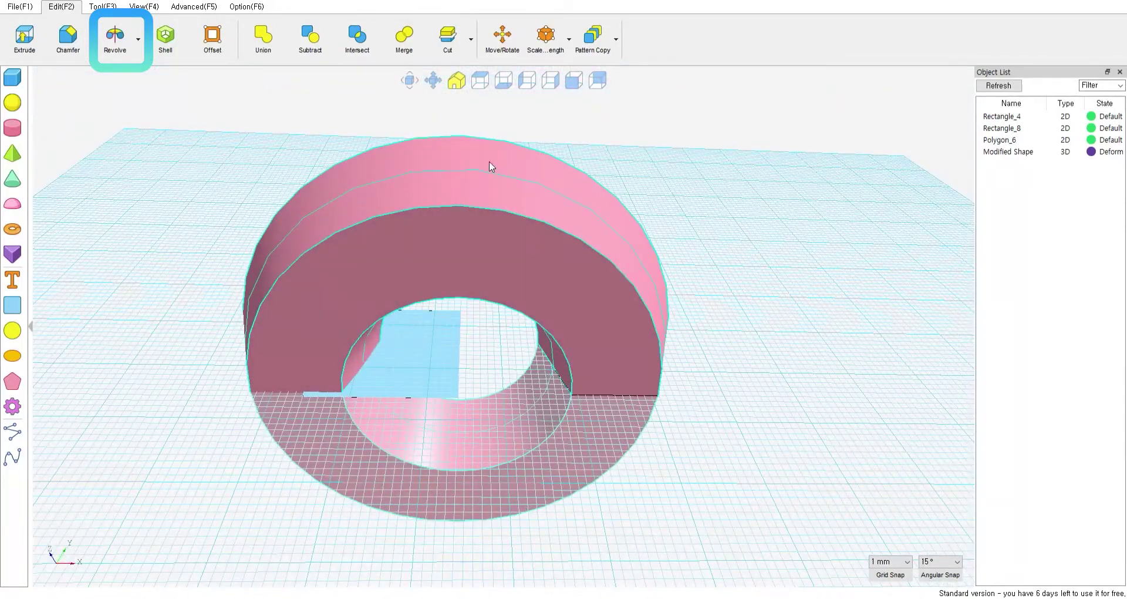
- Place two 20 mm cubes on the empty grid, one at X -33, Y -3 and one at X 32, Y -2
{"action": "left_click", "coordinate": [456, 80]}
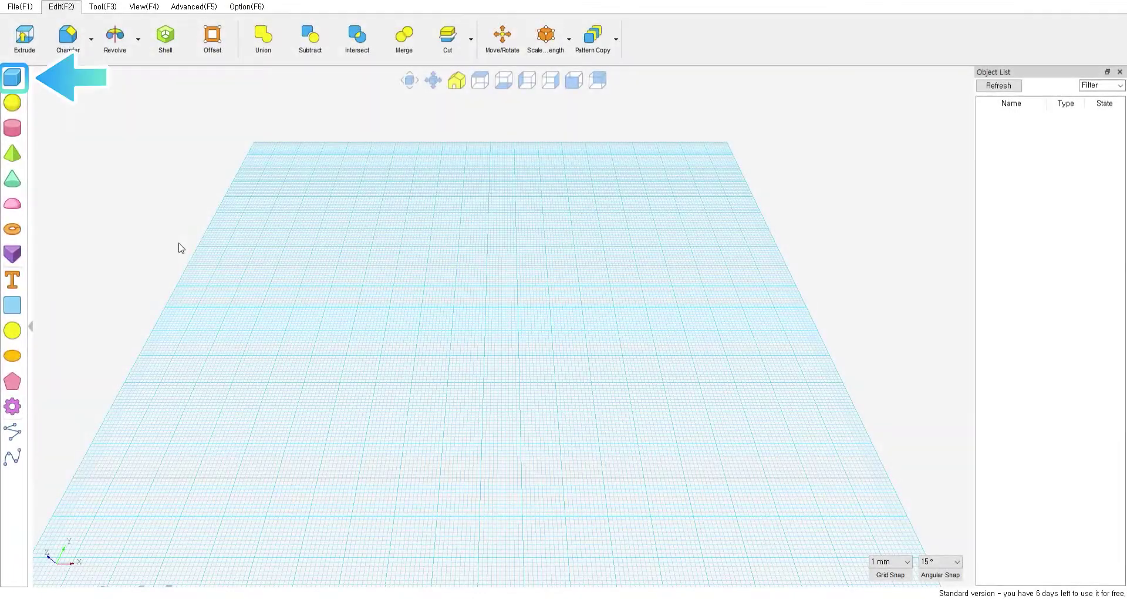
{"action": "left_click", "coordinate": [13, 77]}
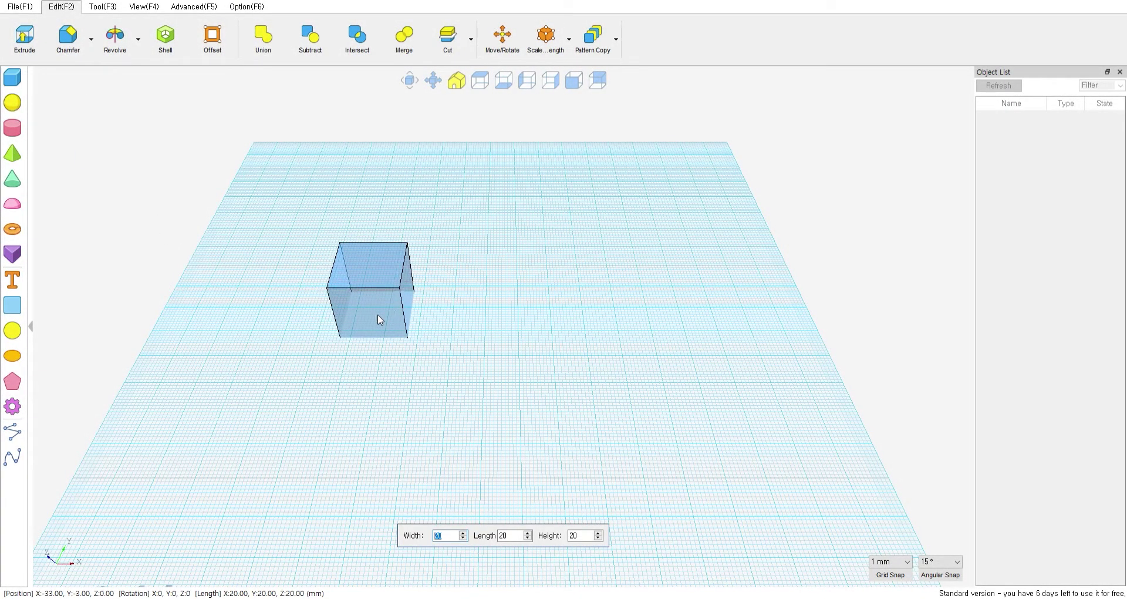
{"action": "left_click", "coordinate": [378, 315]}
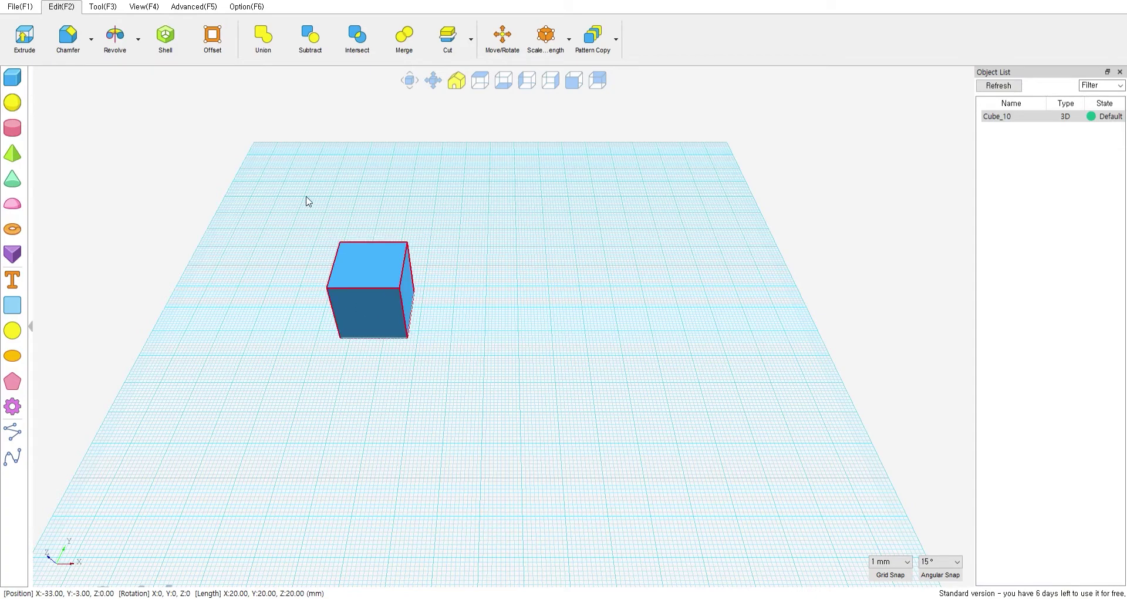
{"action": "left_click", "coordinate": [13, 77]}
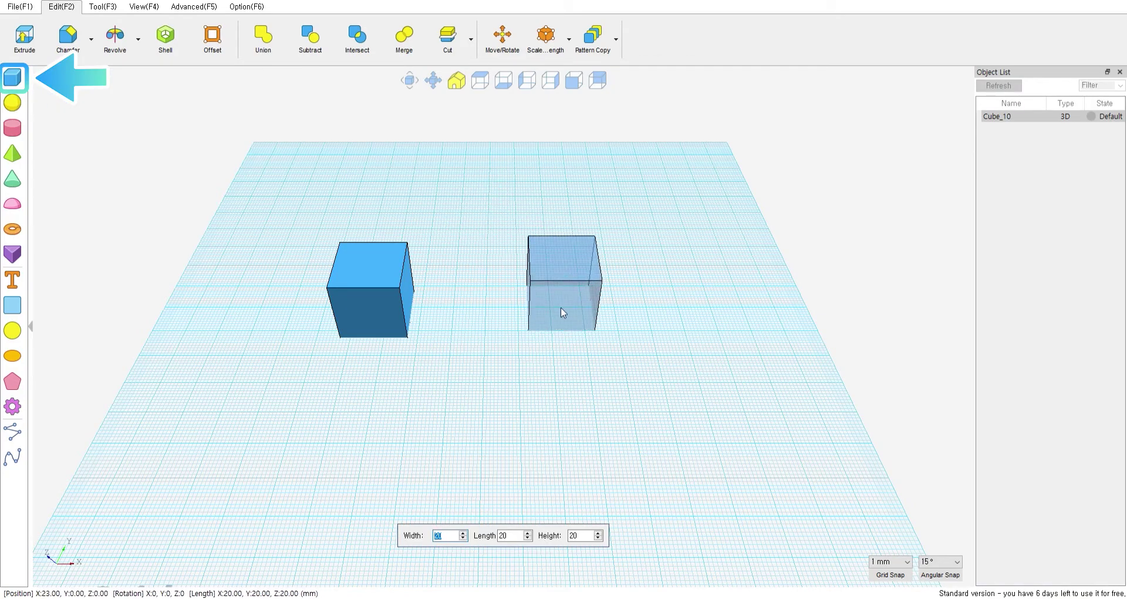
{"action": "left_click", "coordinate": [590, 312]}
{"action": "scroll", "coordinate": [547, 233], "scroll_direction": "up", "scroll_amount": 3}
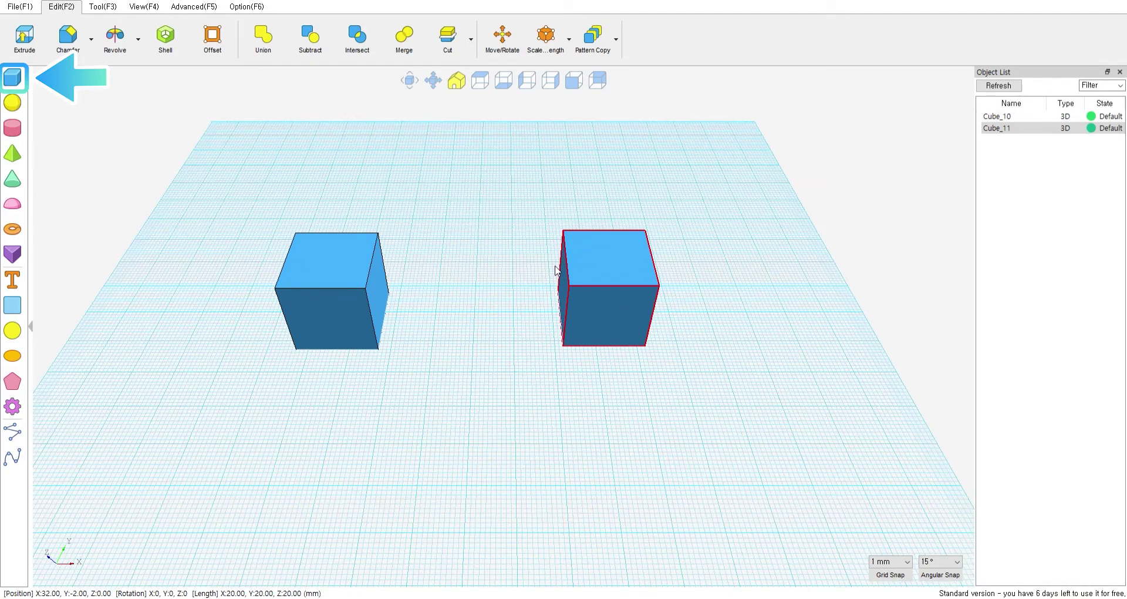
{"action": "middle_click_drag", "start_coordinate": [557, 206], "coordinate": [583, 260]}
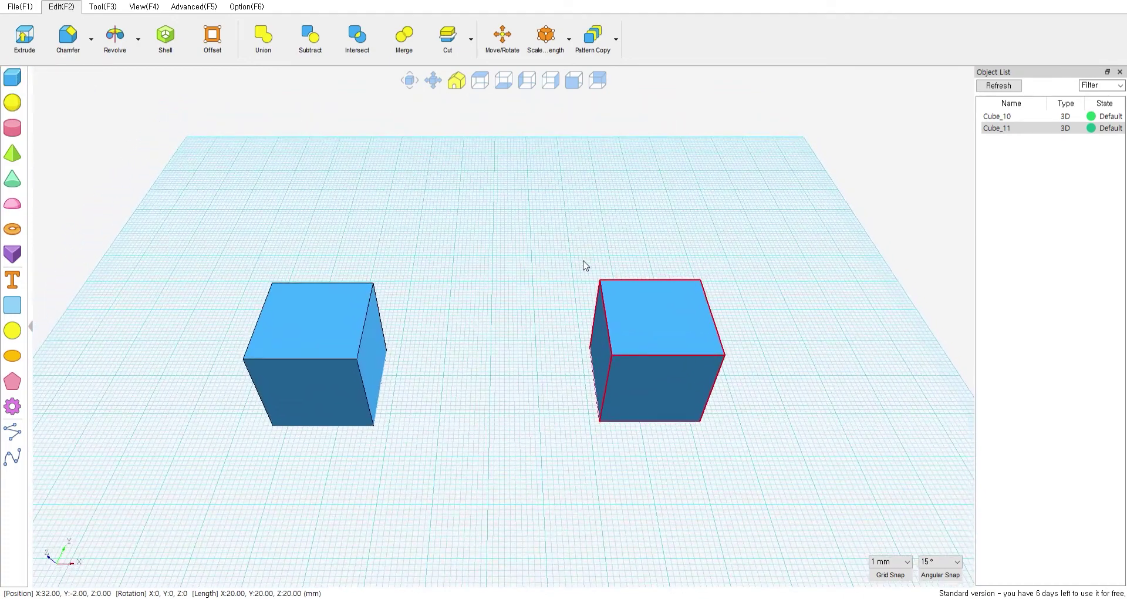
- Shell the first cube inward through its top face with a thickness of -3.7 mm
{"action": "left_click", "coordinate": [166, 37]}
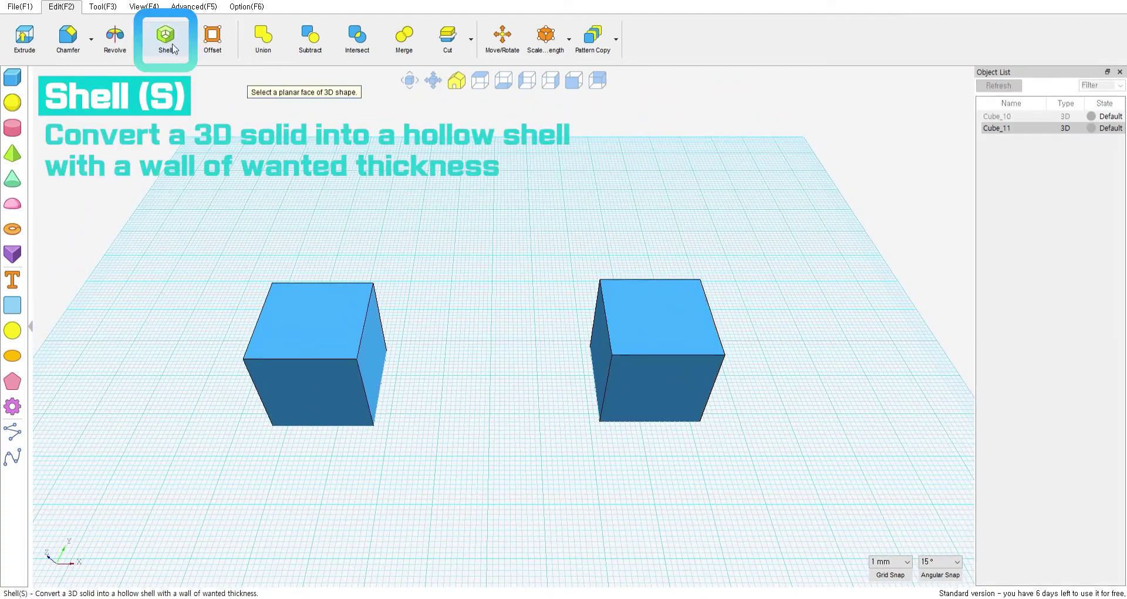
{"action": "left_click", "coordinate": [310, 317]}
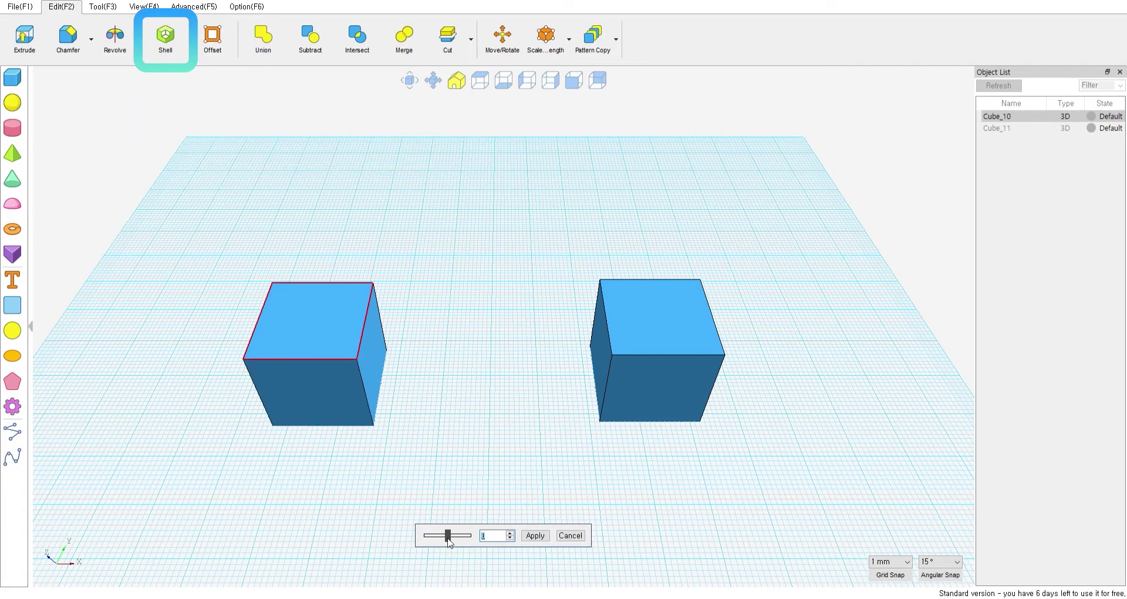
{"action": "left_click_drag", "start_coordinate": [448, 537], "coordinate": [447, 541]}
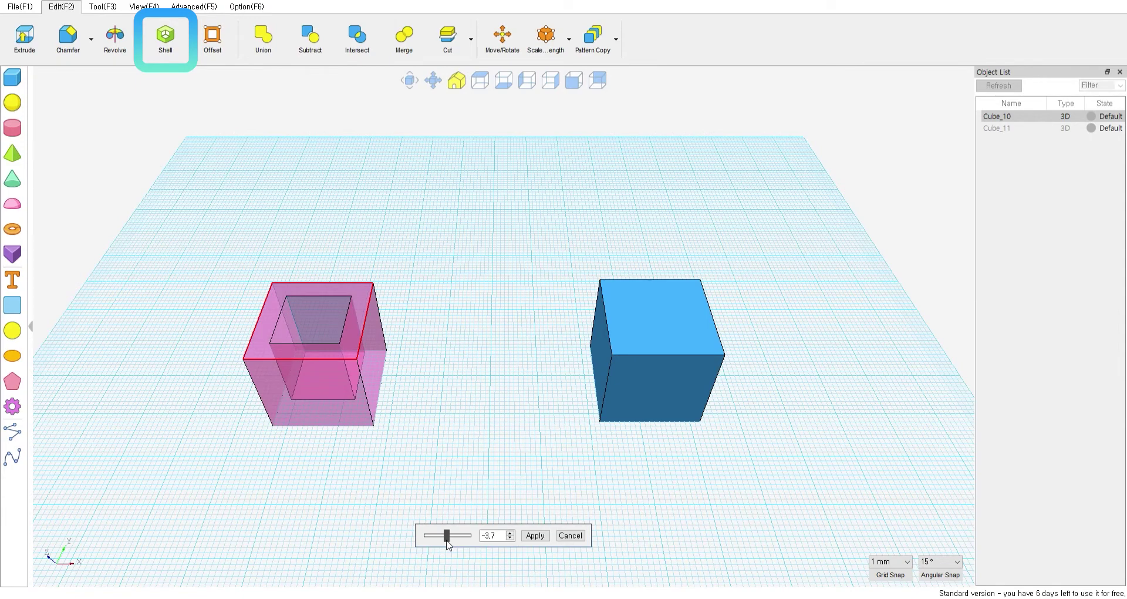
{"action": "left_click", "coordinate": [535, 535]}
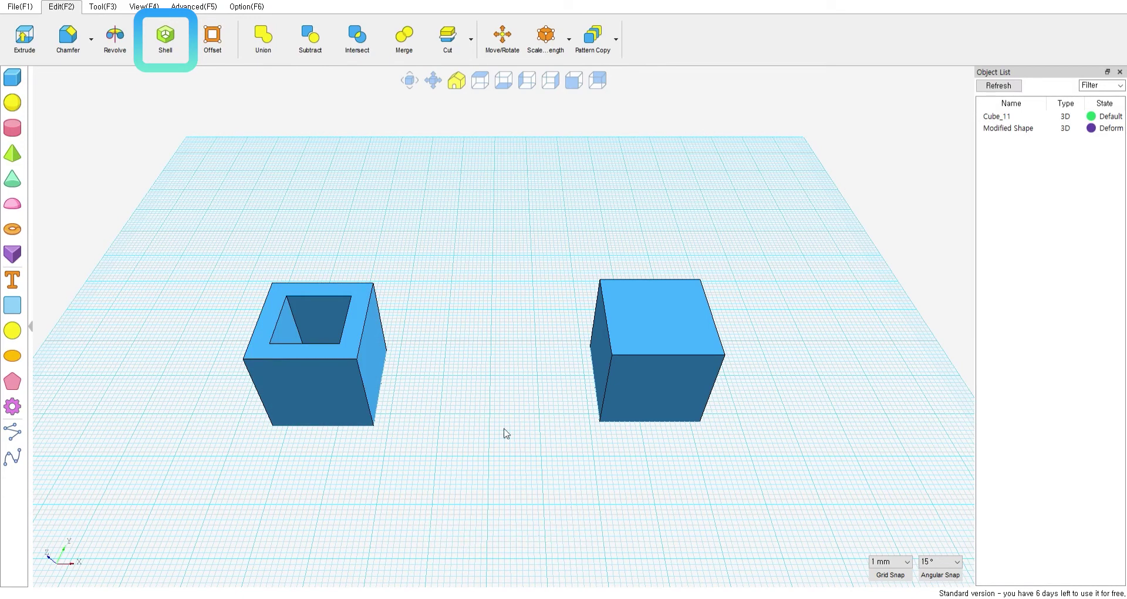
- Shell the second cube outward with its top and front faces open, using a thickness of 3.7 mm
{"action": "left_click", "coordinate": [167, 58]}
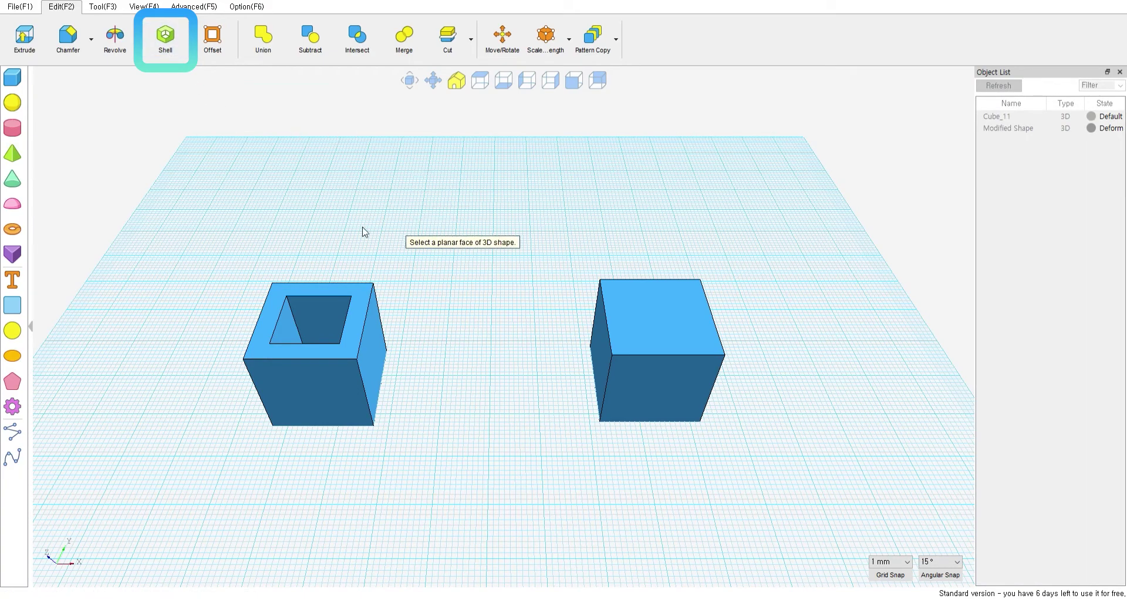
{"action": "left_click", "coordinate": [658, 342]}
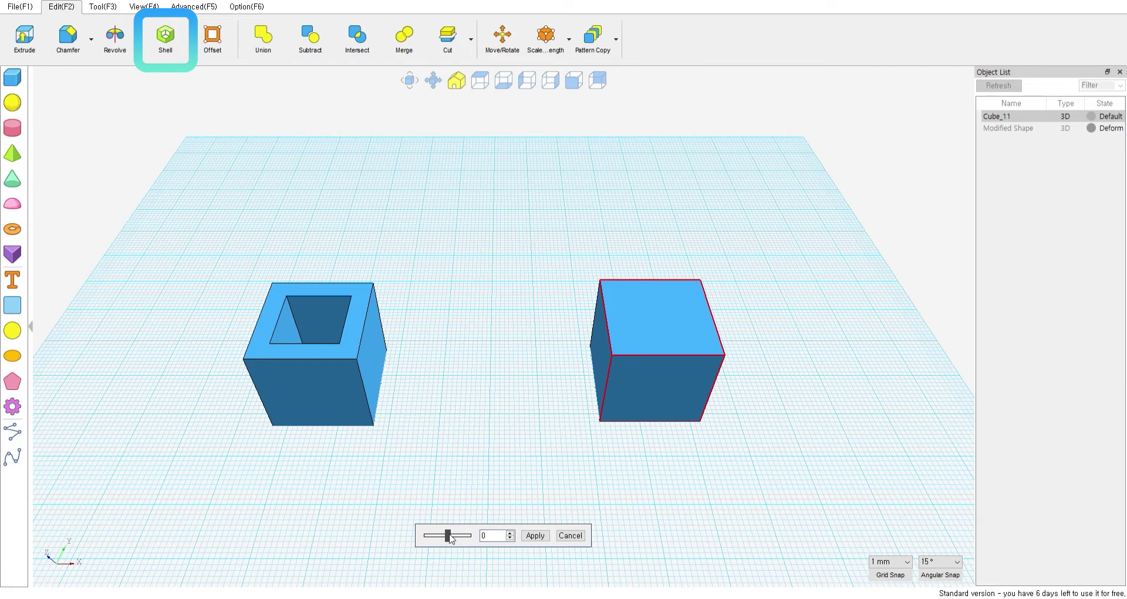
{"action": "left_click_drag", "start_coordinate": [451, 538], "coordinate": [452, 539]}
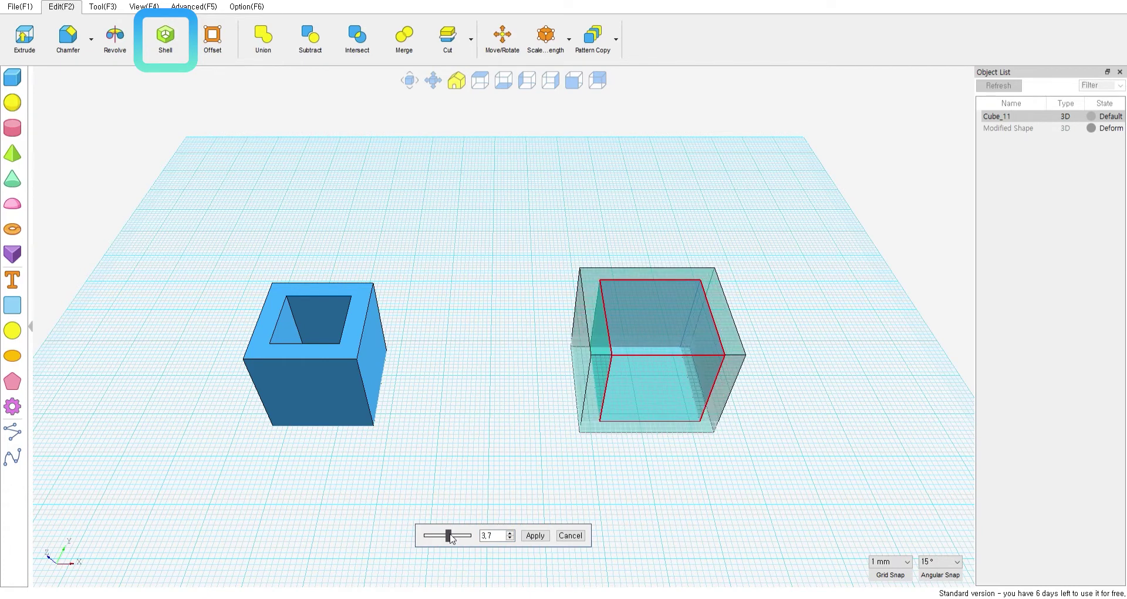
{"action": "left_click", "coordinate": [539, 537]}
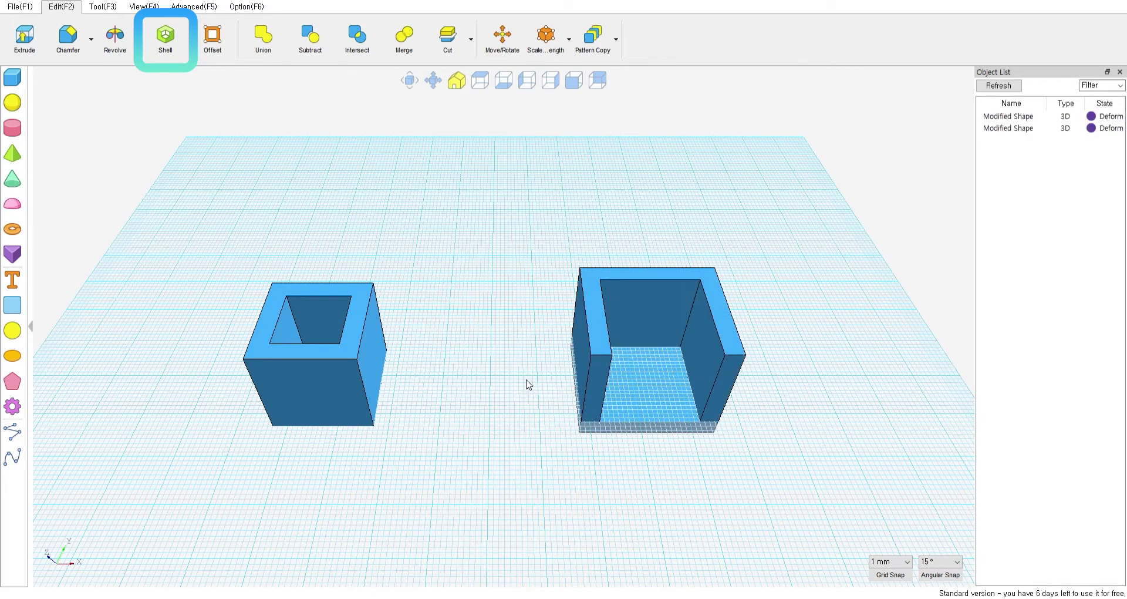
- Place a 20 mm cube at X -29, Y 12 and a three-sided prism with radius 10 and height 20 at X 20, Y 9
{"action": "middle_click_drag", "start_coordinate": [454, 319], "coordinate": [445, 282]}
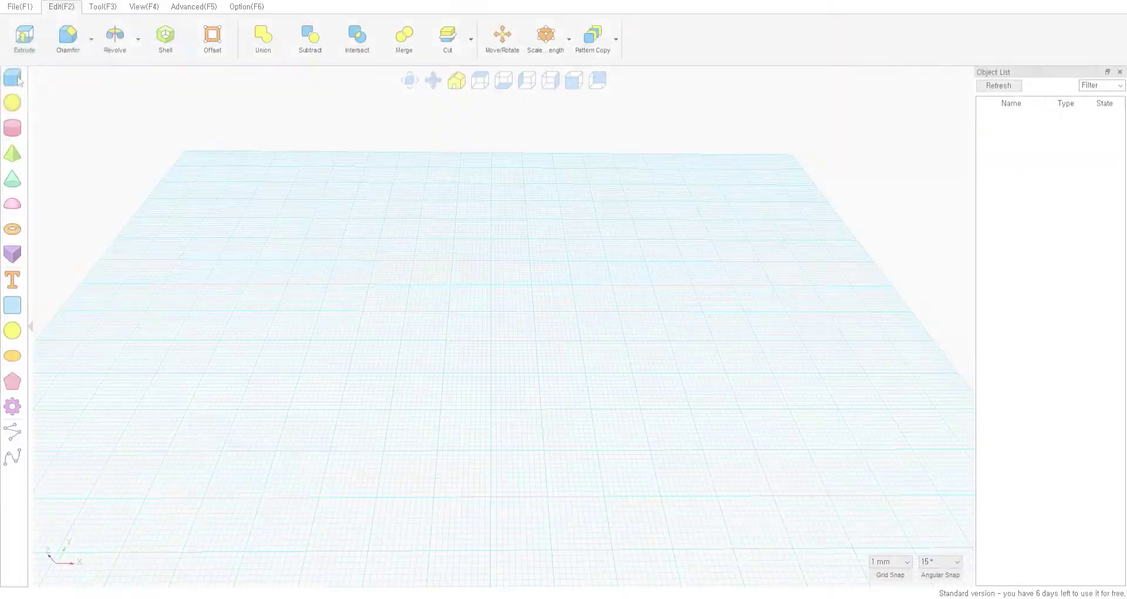
{"action": "left_click", "coordinate": [12, 77]}
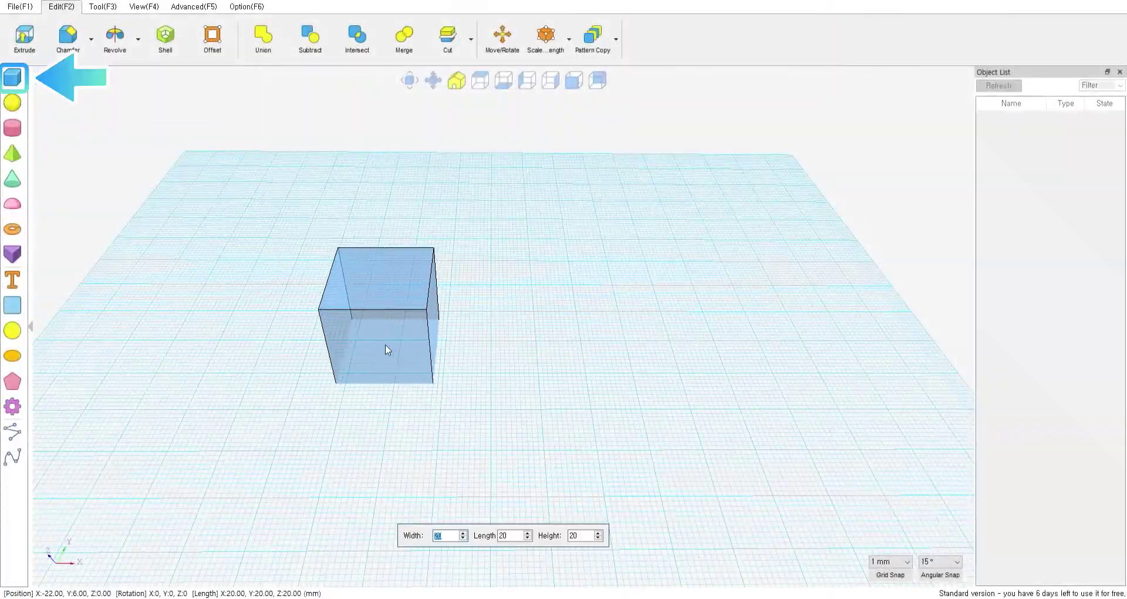
{"action": "left_click", "coordinate": [361, 336]}
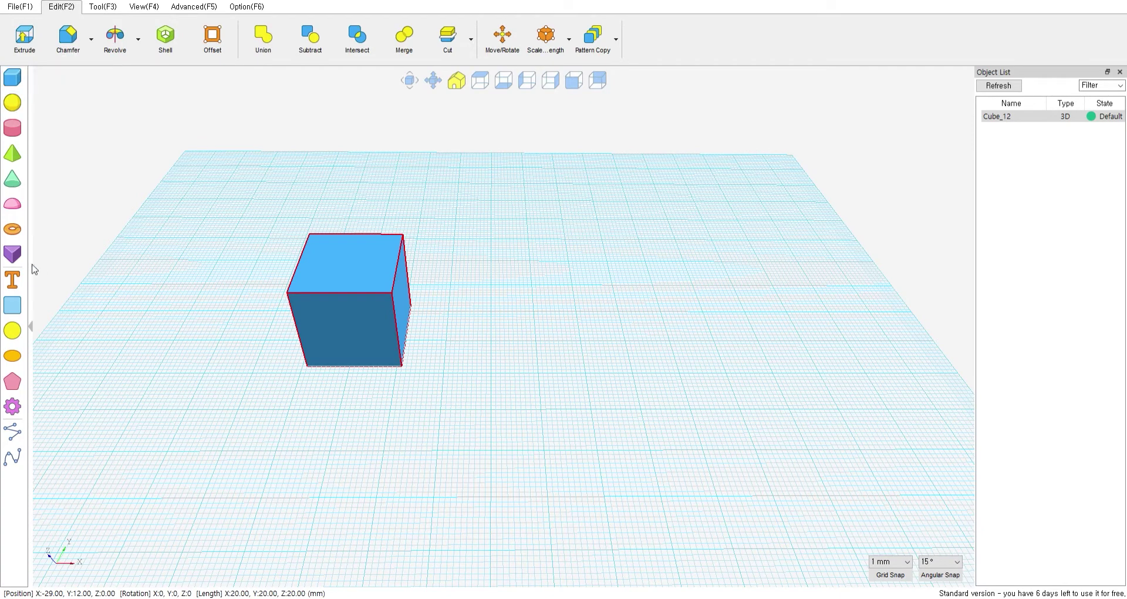
{"action": "left_click", "coordinate": [12, 253]}
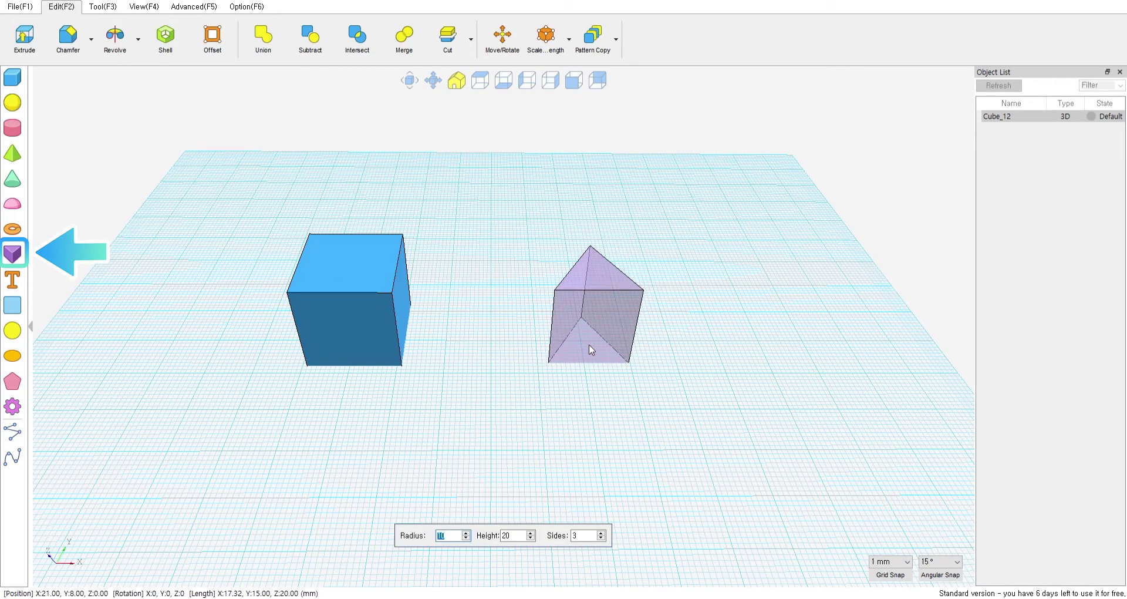
{"action": "left_click", "coordinate": [581, 341]}
- Offset the cube's top face inward by -3.7 mm and select the cube and the offset region to check them
{"action": "scroll", "coordinate": [492, 265], "scroll_direction": "up", "scroll_amount": 1}
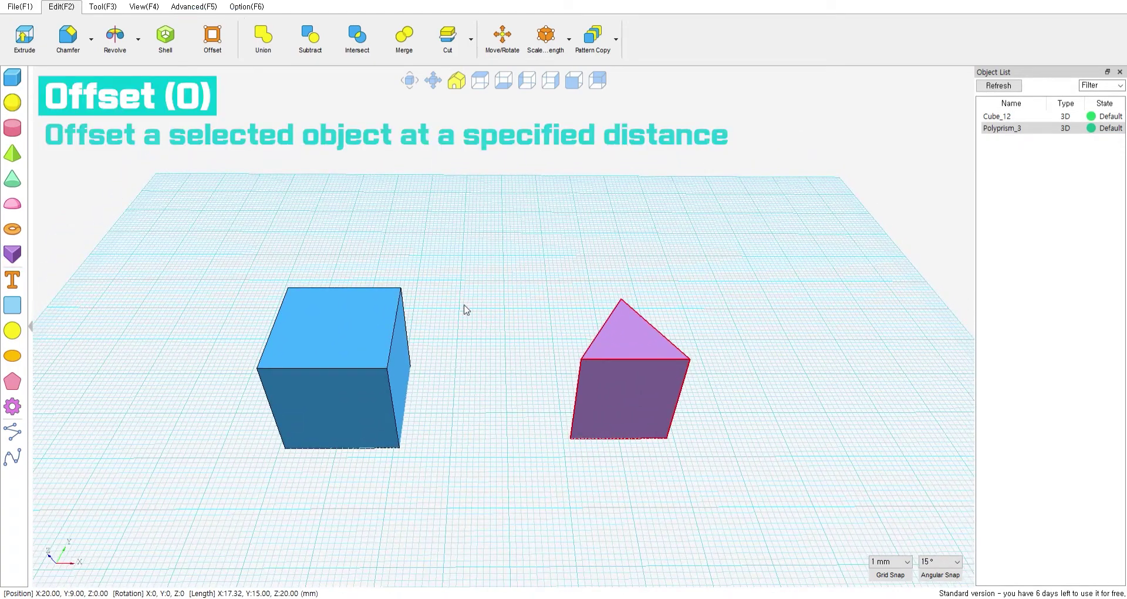
{"action": "left_click", "coordinate": [218, 40]}
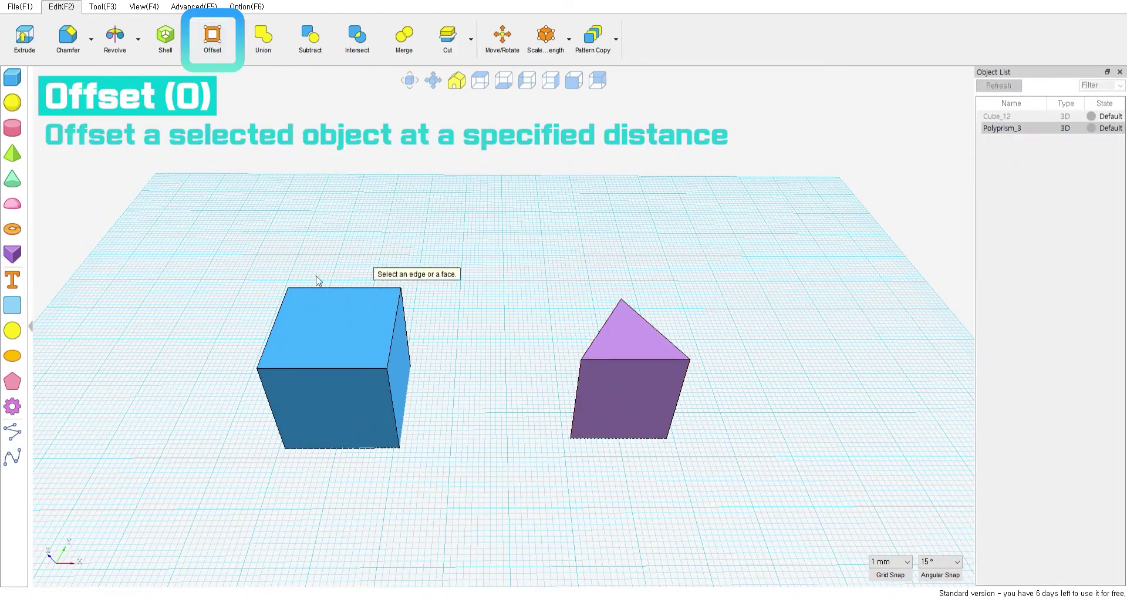
{"action": "left_click", "coordinate": [341, 332]}
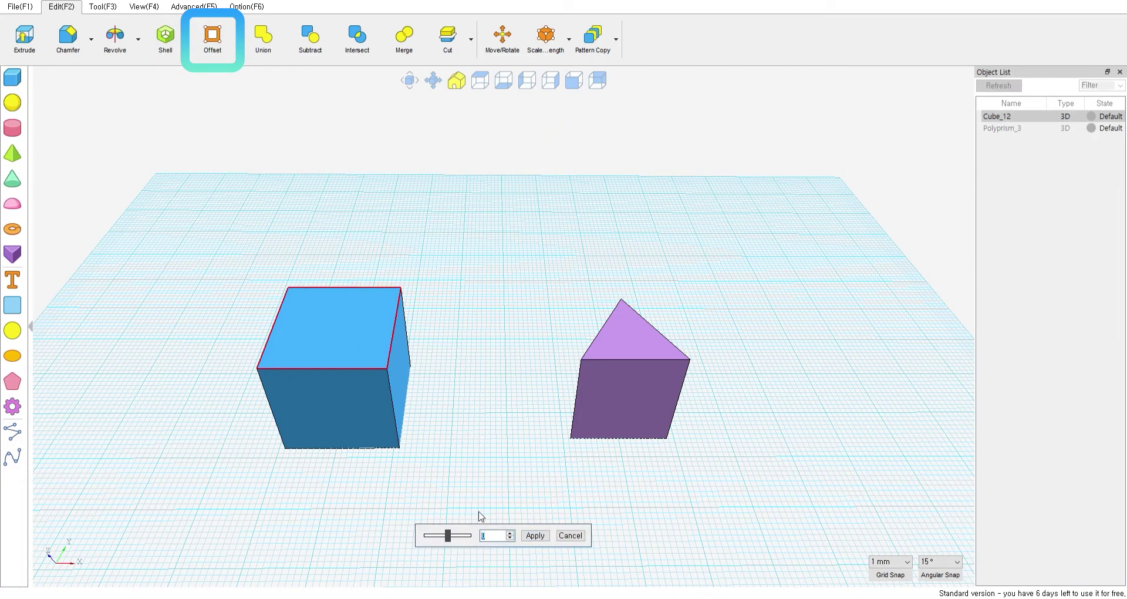
{"action": "left_click_drag", "start_coordinate": [448, 536], "coordinate": [446, 535]}
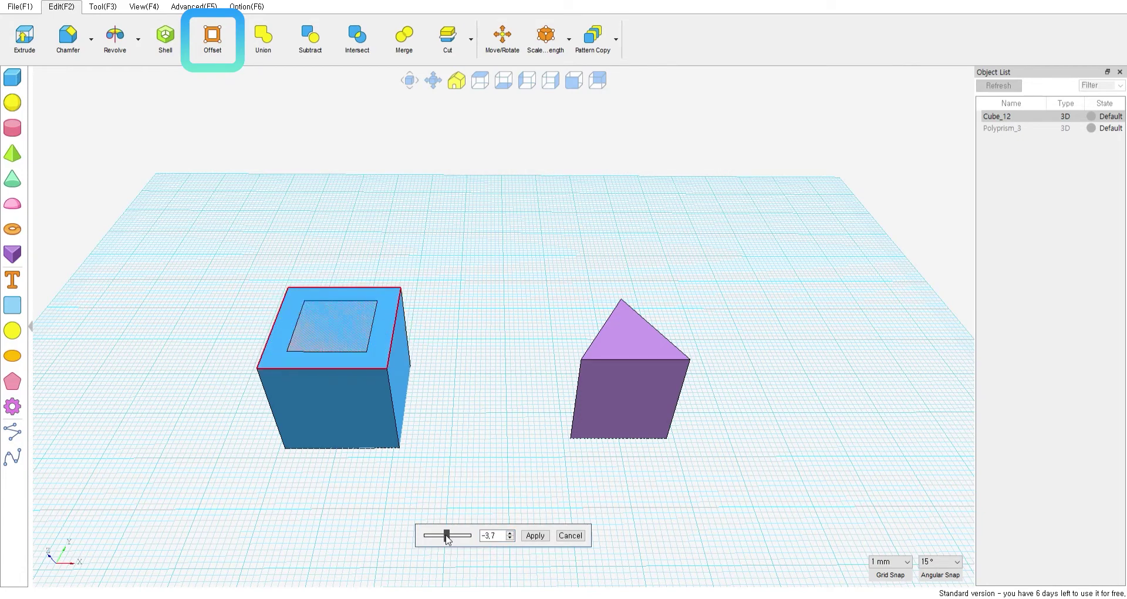
{"action": "left_click", "coordinate": [535, 536]}
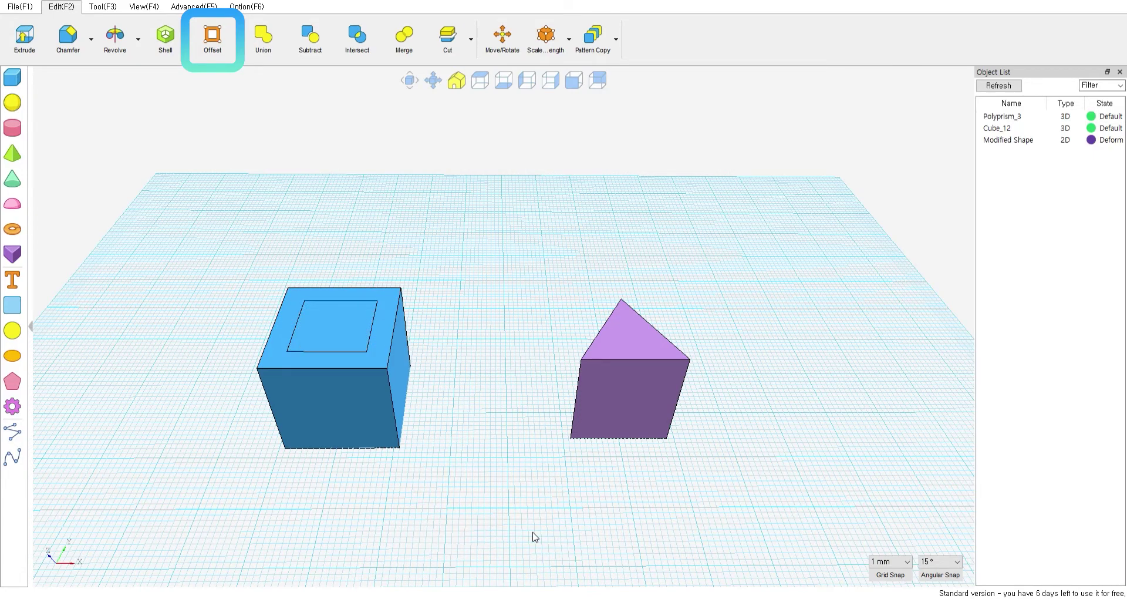
{"action": "left_click", "coordinate": [357, 336]}
{"action": "left_click", "coordinate": [378, 348]}
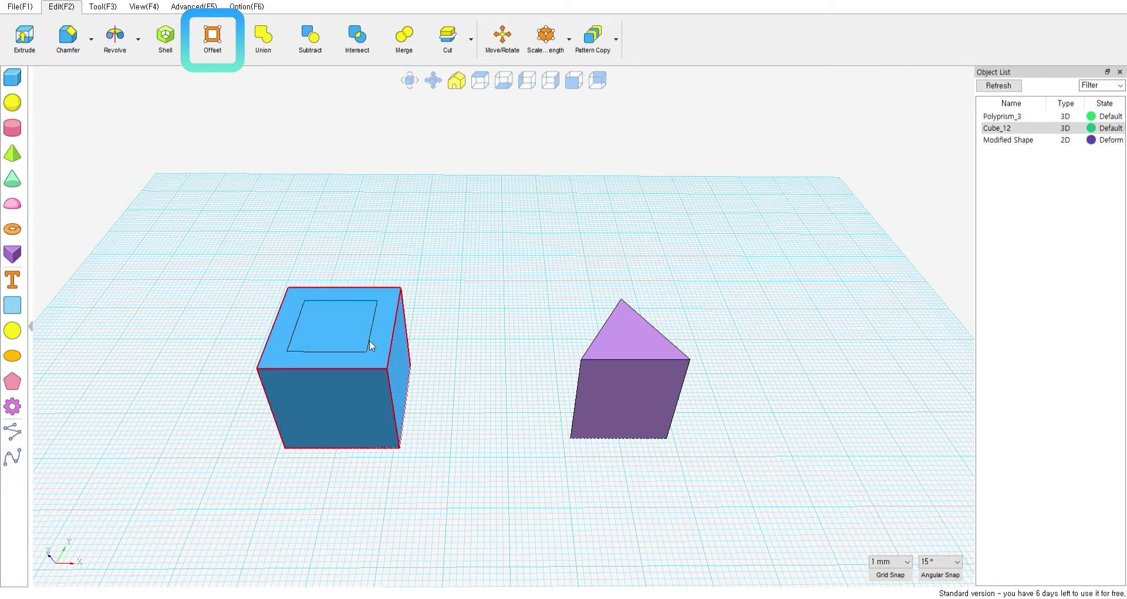
{"action": "left_click", "coordinate": [367, 340]}
{"action": "left_click", "coordinate": [378, 346]}
- Offset the prism's top and front faces inward together by -1.2 mm
{"action": "left_click", "coordinate": [213, 39]}
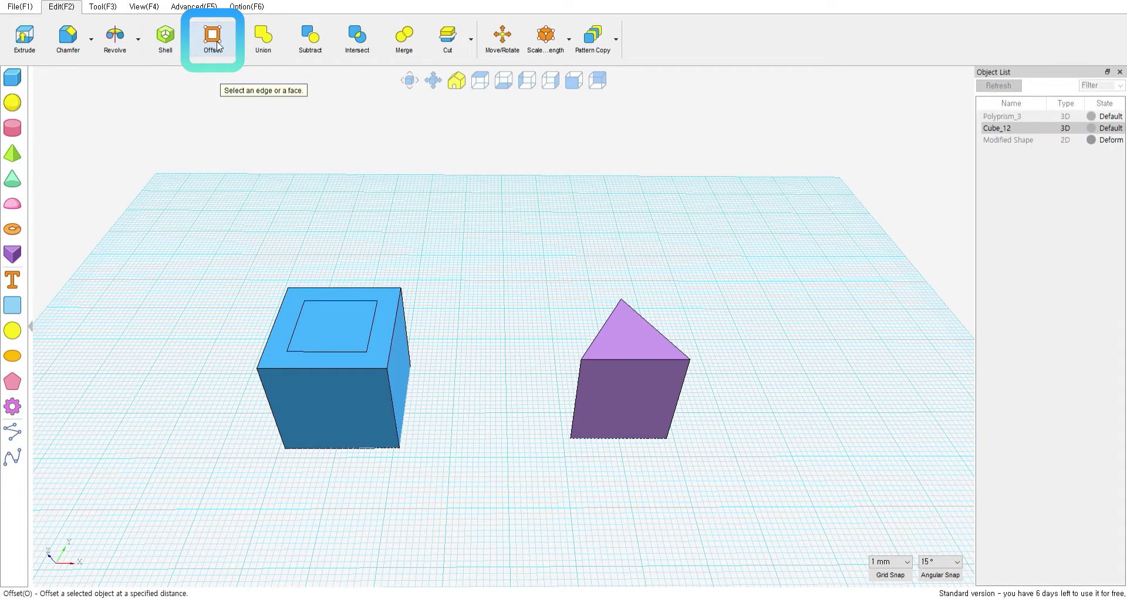
{"action": "left_click", "coordinate": [618, 384]}
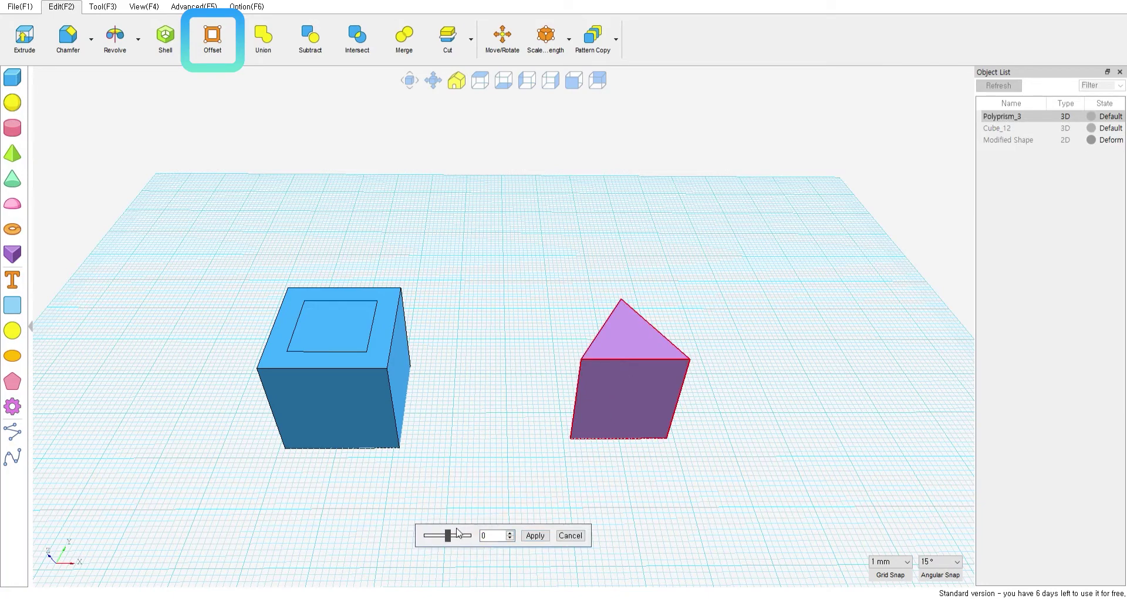
{"action": "left_click_drag", "start_coordinate": [448, 537], "coordinate": [447, 535]}
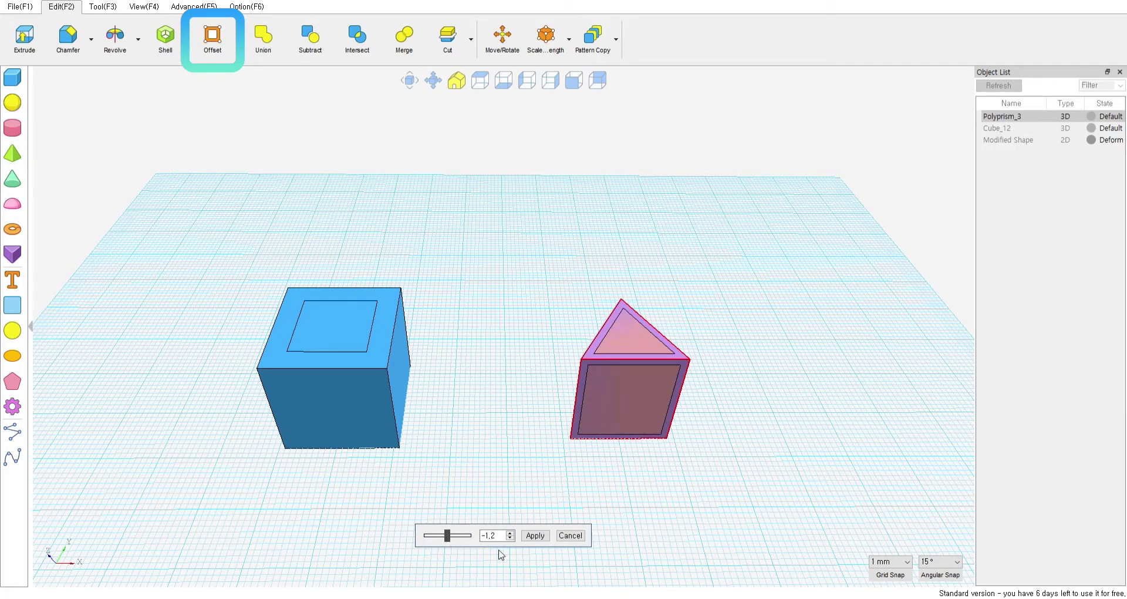
{"action": "left_click", "coordinate": [535, 536]}
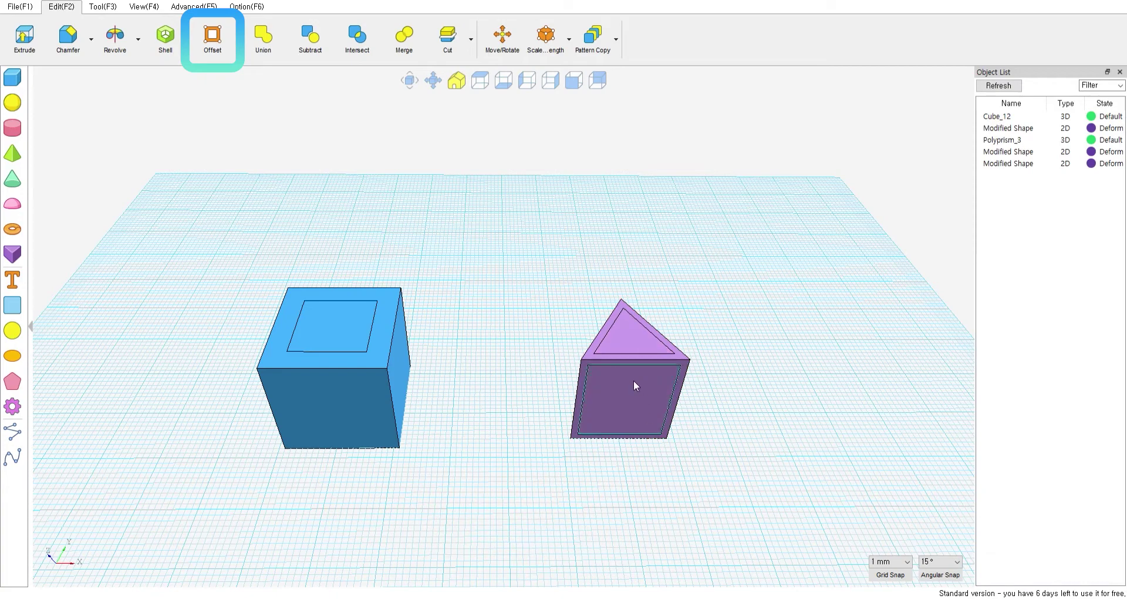
{"action": "left_click", "coordinate": [614, 339]}
- Place a cylinder 20 mm in diameter and height at X -3, Y -5 and offset its top face outward by 3.7 mm
{"action": "left_click", "coordinate": [14, 130]}
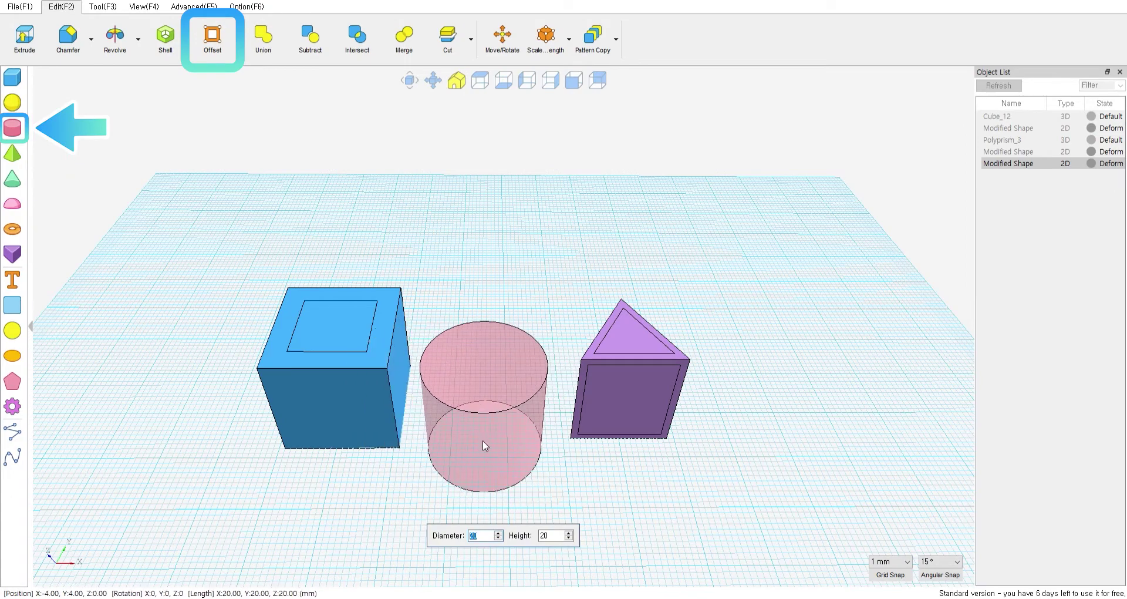
{"action": "left_click", "coordinate": [488, 483]}
{"action": "middle_click_drag", "start_coordinate": [484, 470], "coordinate": [496, 403]}
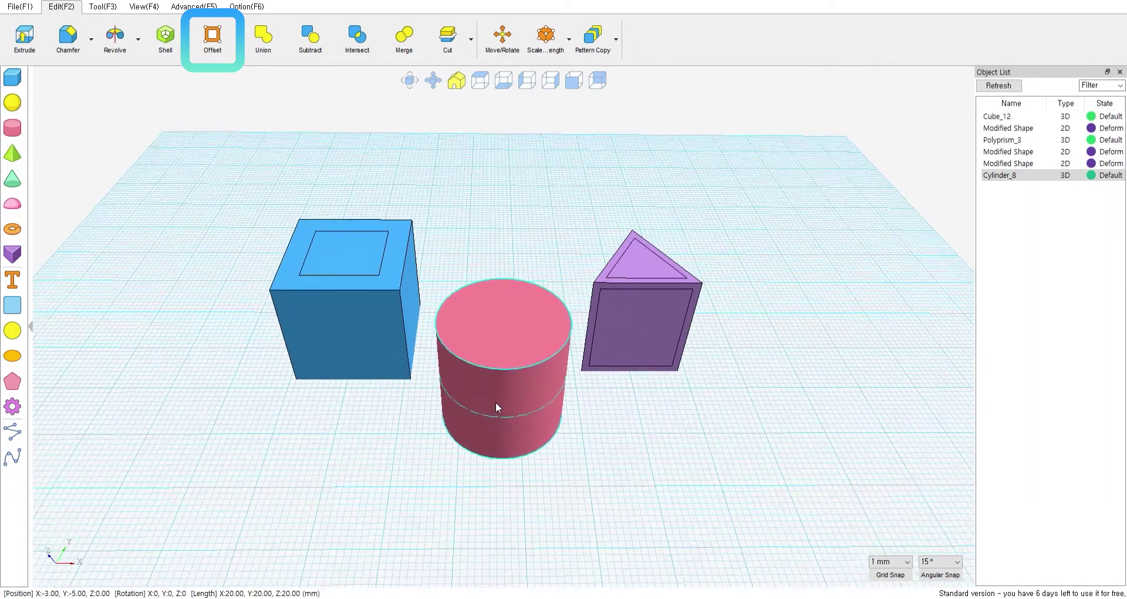
{"action": "left_click", "coordinate": [212, 39]}
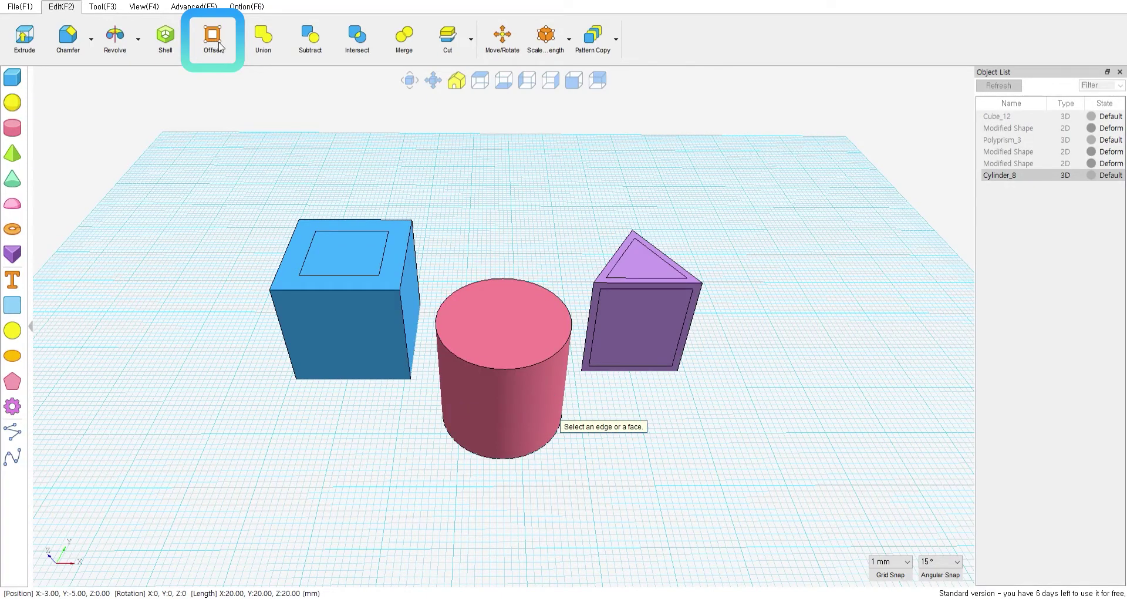
{"action": "left_click", "coordinate": [502, 336]}
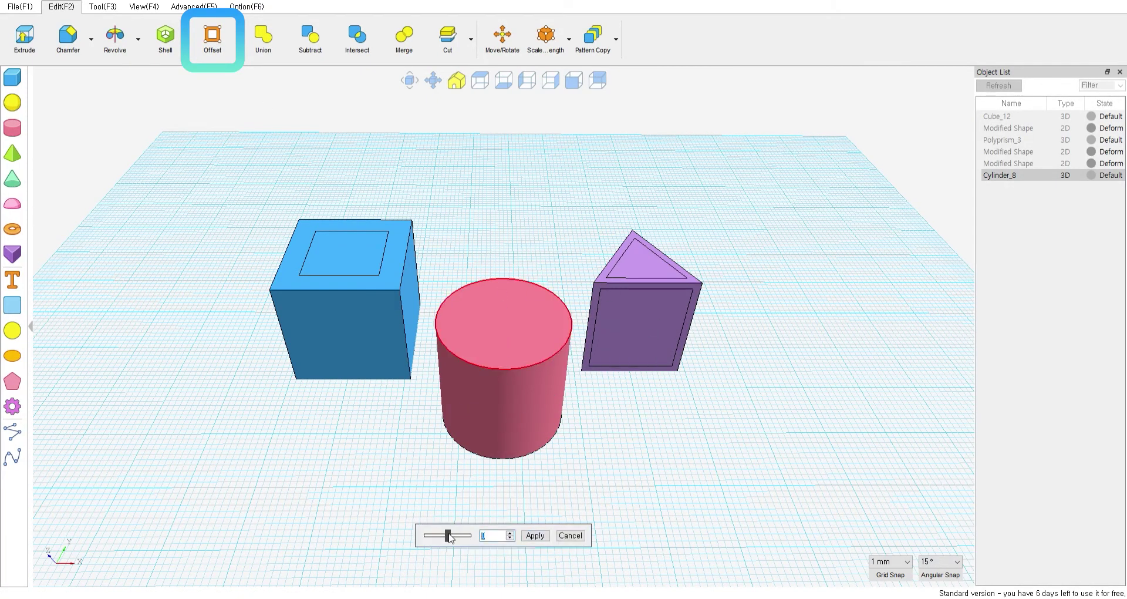
{"action": "left_click_drag", "start_coordinate": [448, 537], "coordinate": [449, 538]}
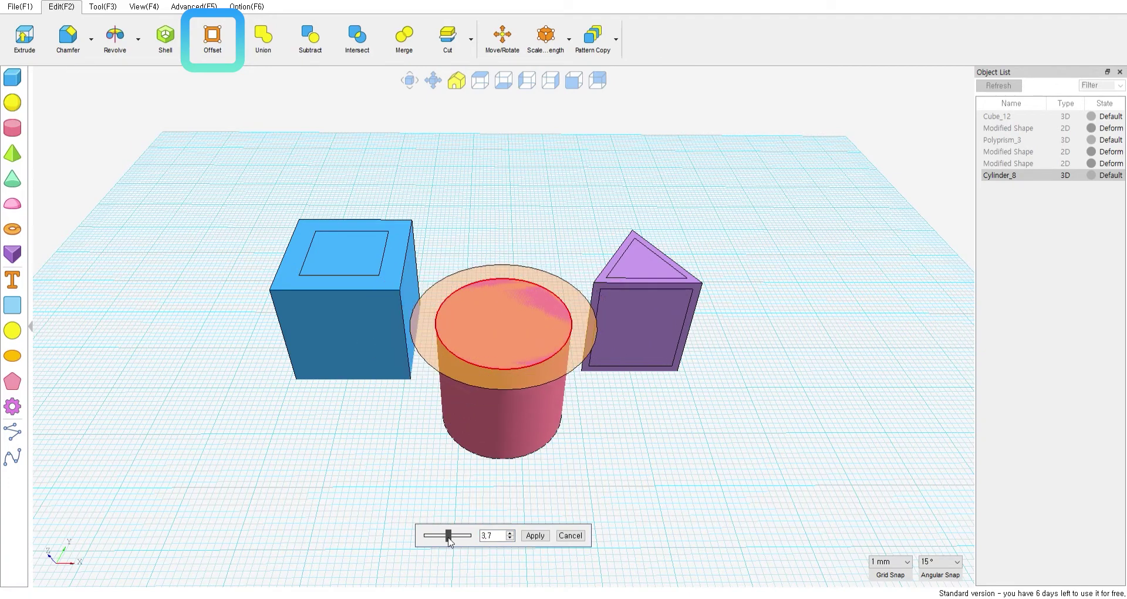
{"action": "left_click", "coordinate": [535, 536]}
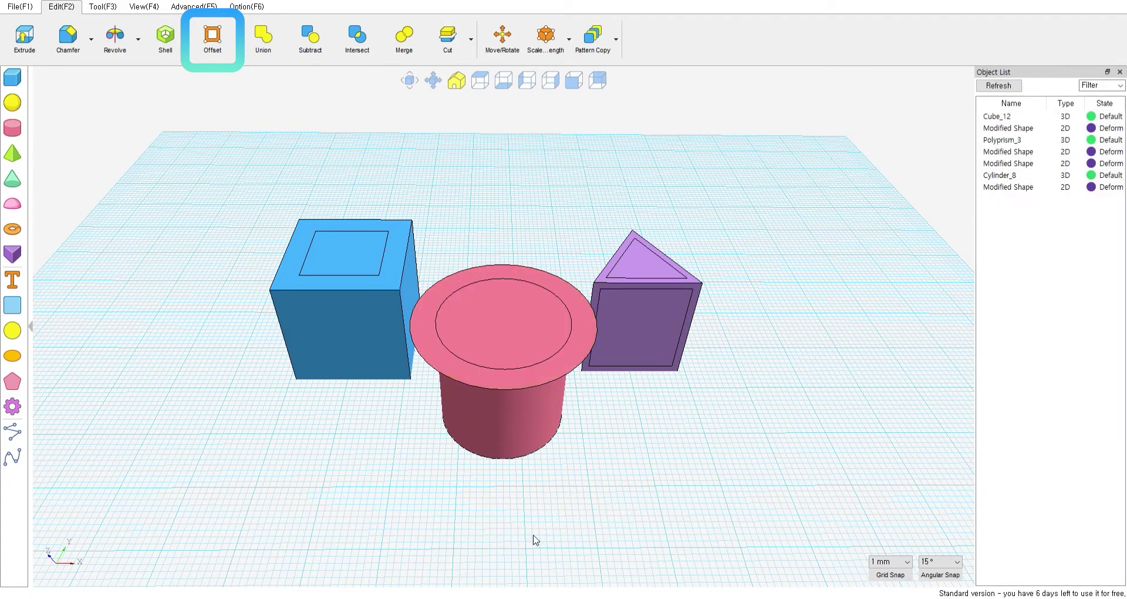
{"action": "left_click", "coordinate": [542, 361]}
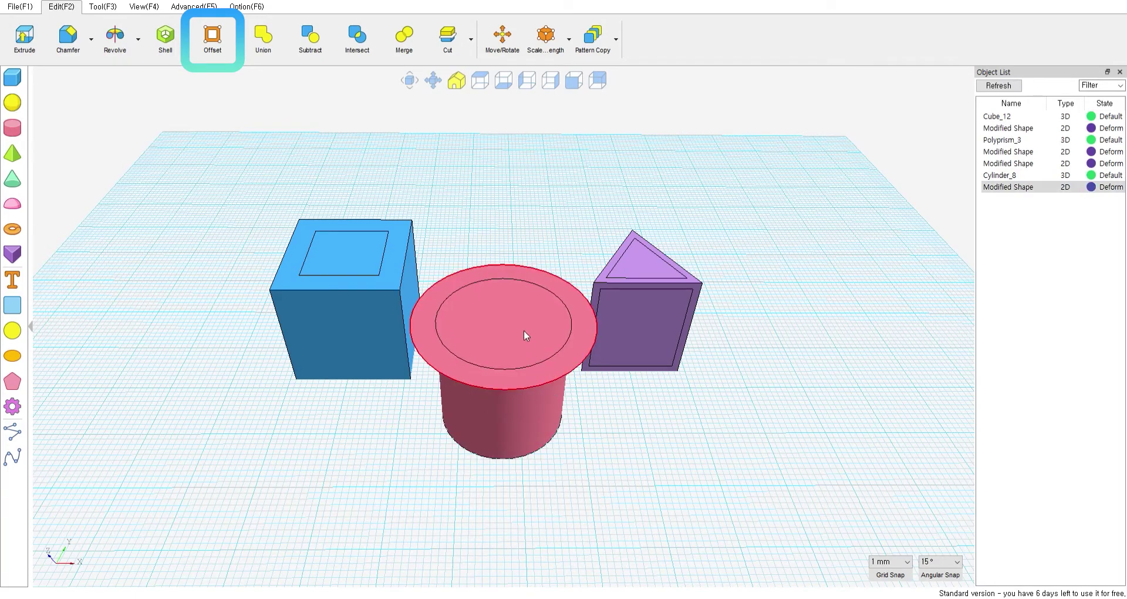
{"action": "mouse_move", "coordinate": [539, 397]}
{"action": "middle_mouse_down"}
{"action": "mouse_move", "coordinate": [423, 403]}
{"action": "mouse_move", "coordinate": [460, 251]}
{"action": "mouse_move", "coordinate": [446, 318]}
{"action": "mouse_move", "coordinate": [460, 414]}
{"action": "mouse_move", "coordinate": [428, 468]}
{"action": "mouse_move", "coordinate": [509, 280]}
{"action": "mouse_move", "coordinate": [531, 259]}
{"action": "middle_mouse_up"}
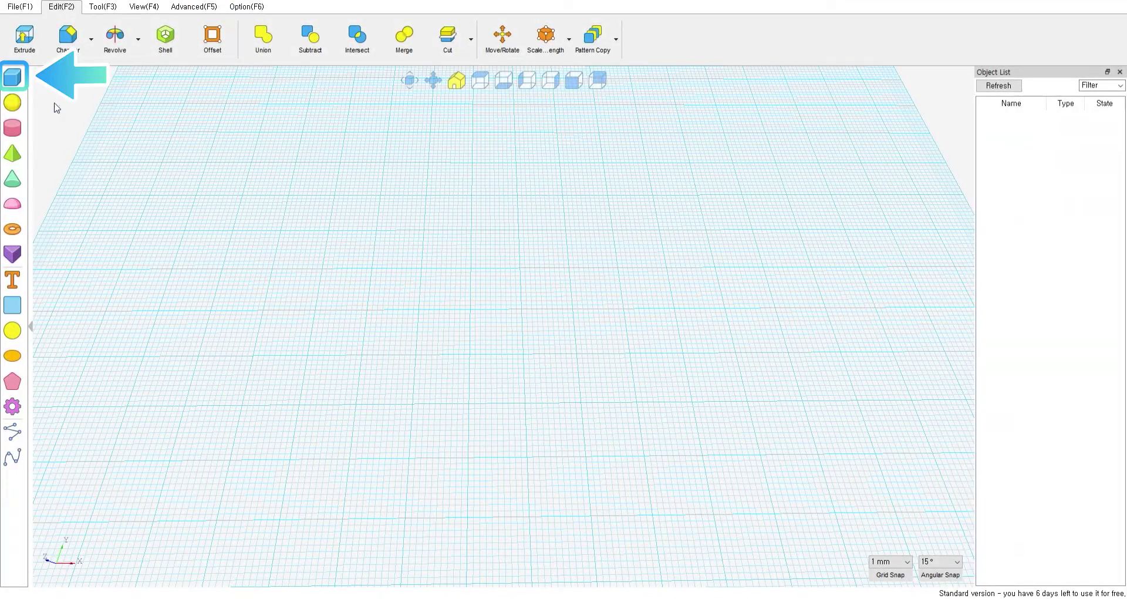
- Place a 20 mm cube at X -27, Y 20 on the empty grid and an overlapping 20 mm cylinder at X -17, Y 10
{"action": "left_click", "coordinate": [13, 77]}
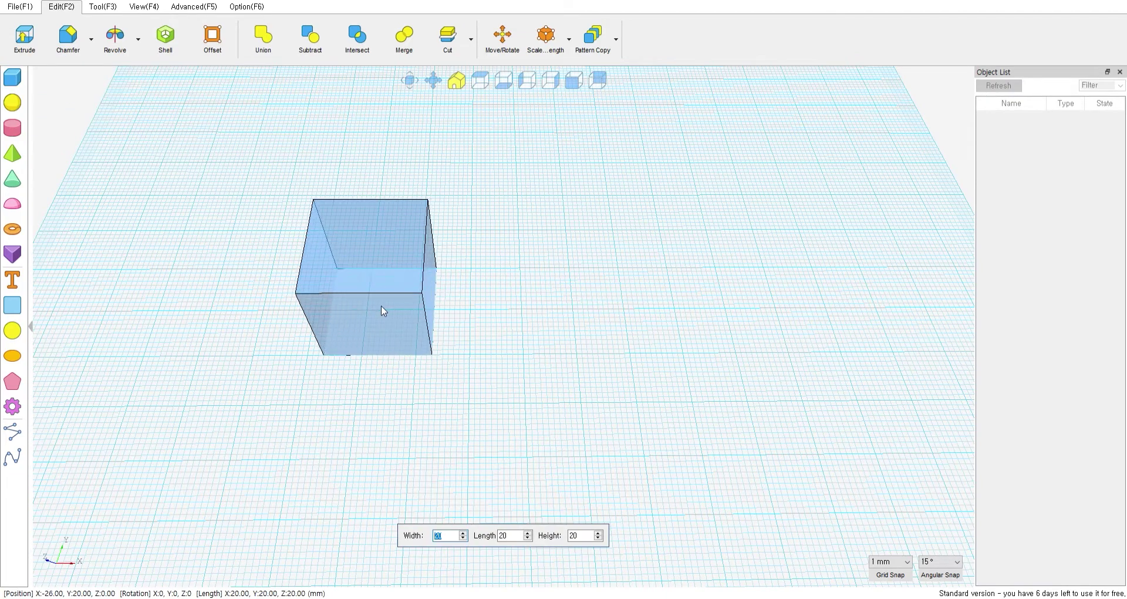
{"action": "left_click", "coordinate": [382, 306]}
{"action": "right_click_drag", "start_coordinate": [277, 179], "coordinate": [356, 134]}
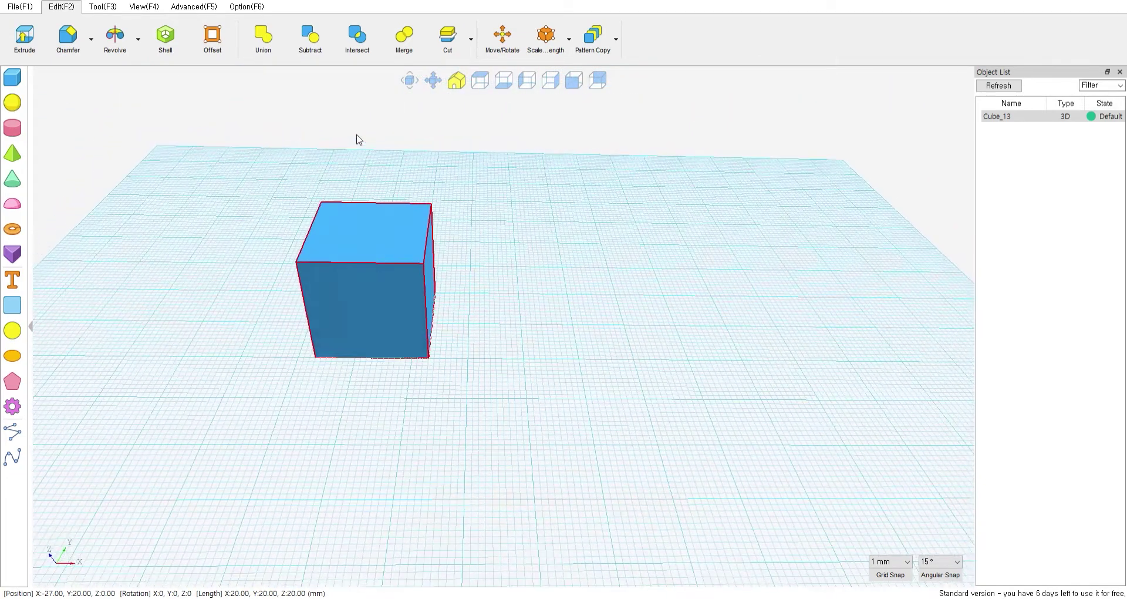
{"action": "left_click", "coordinate": [13, 127]}
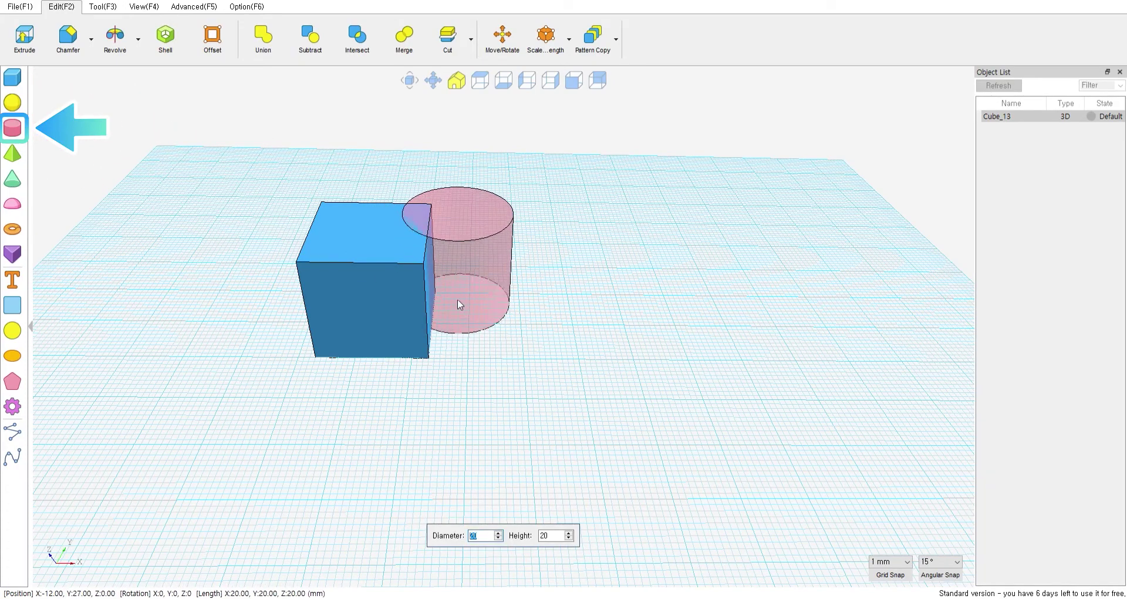
{"action": "left_click", "coordinate": [427, 361]}
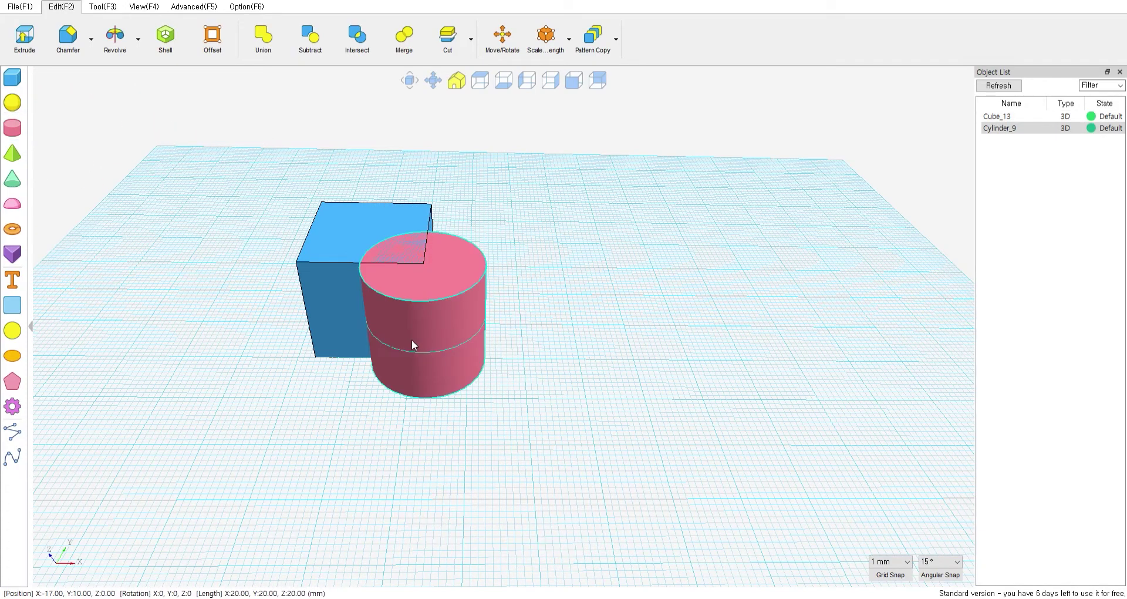
- Combine the cube and the overlapping cylinder into one solid with Union
{"action": "right_click_drag", "start_coordinate": [411, 340], "coordinate": [375, 294]}
{"action": "right_click_drag", "start_coordinate": [333, 228], "coordinate": [473, 286]}
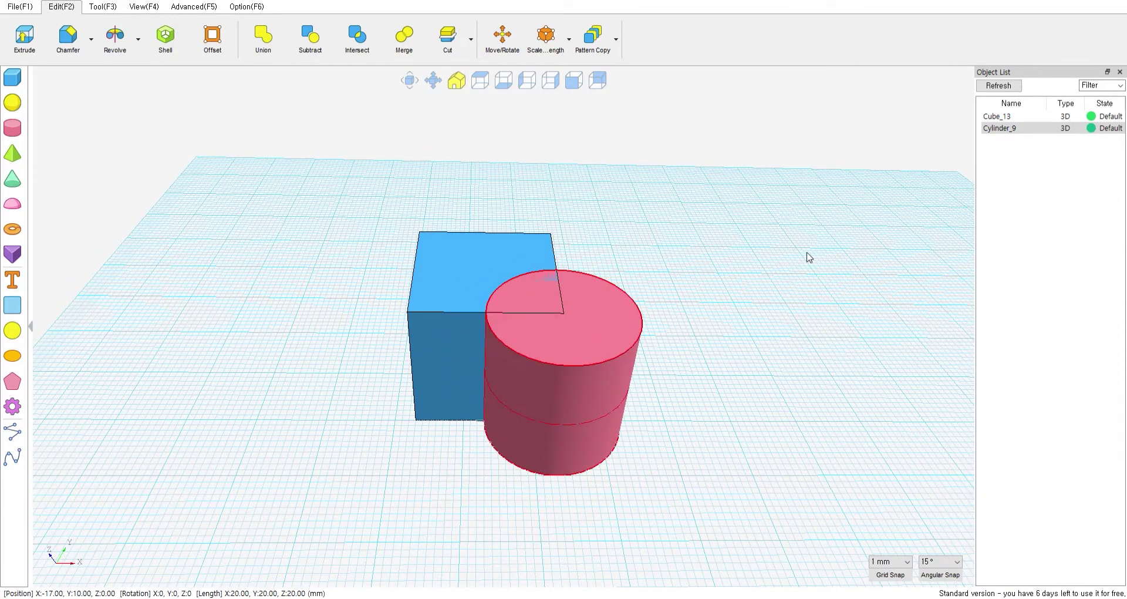
{"action": "left_click", "coordinate": [262, 42]}
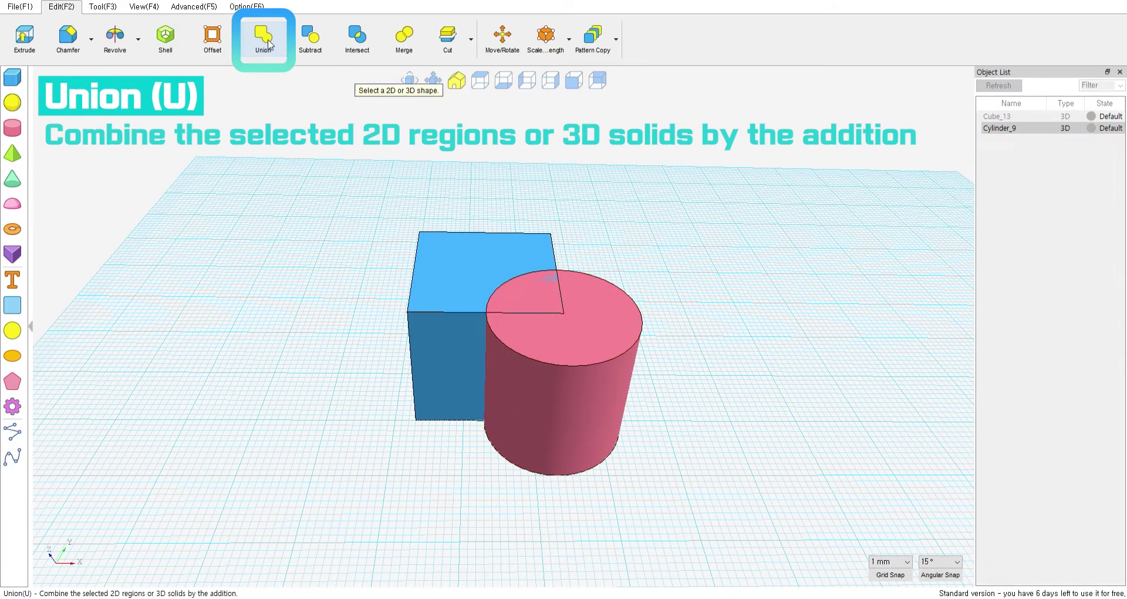
{"action": "left_click", "coordinate": [451, 282]}
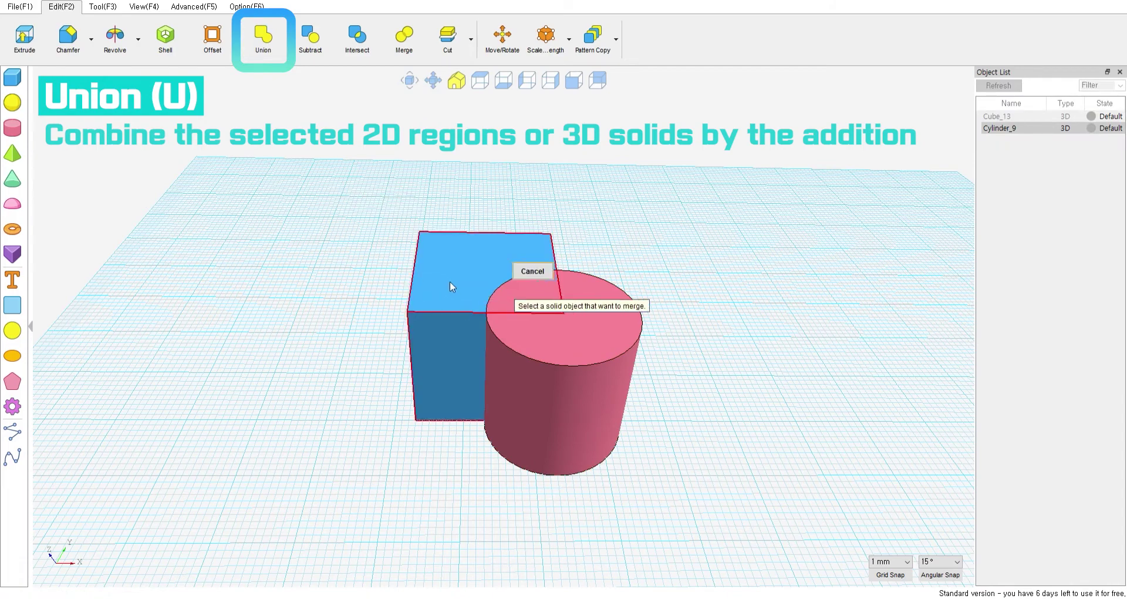
{"action": "left_click", "coordinate": [537, 350]}
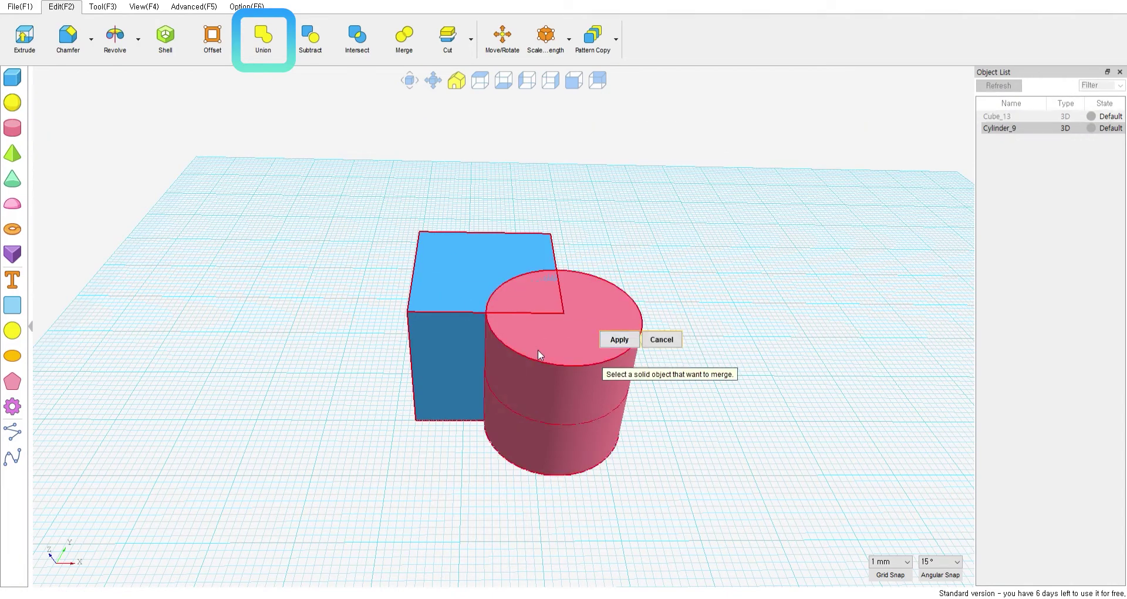
{"action": "left_click", "coordinate": [621, 339]}
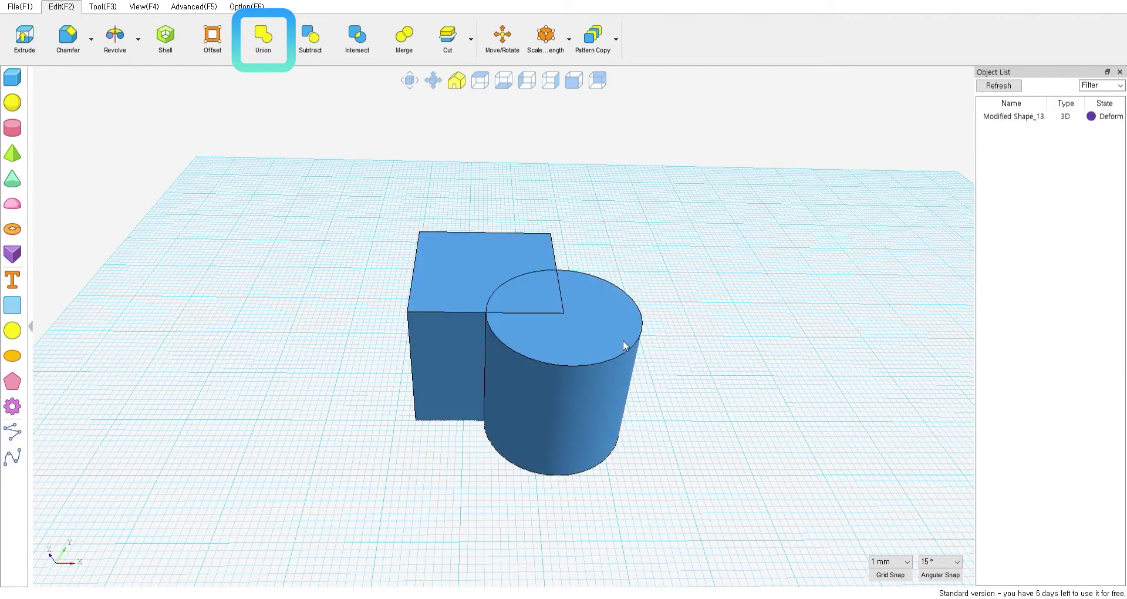
- Move the united solid along the vertical and X axes with Move/Rotate to test that it moves as one body
{"action": "middle_click_drag", "start_coordinate": [594, 445], "coordinate": [568, 360]}
{"action": "left_click", "coordinate": [575, 366]}
{"action": "key", "text": "t"}
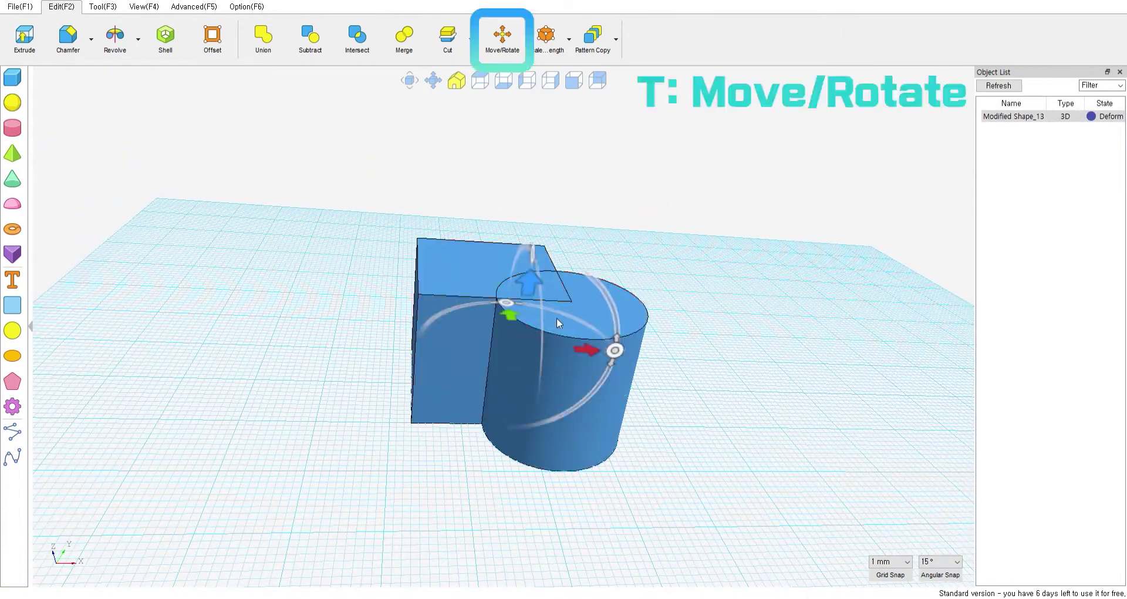
{"action": "mouse_move", "coordinate": [530, 281]}
{"action": "left_mouse_down"}
{"action": "mouse_move", "coordinate": [530, 171]}
{"action": "mouse_move", "coordinate": [529, 383]}
{"action": "mouse_move", "coordinate": [538, 278]}
{"action": "left_mouse_up"}
{"action": "left_click_drag", "start_coordinate": [587, 343], "coordinate": [654, 344]}
{"action": "left_click", "coordinate": [693, 287]}
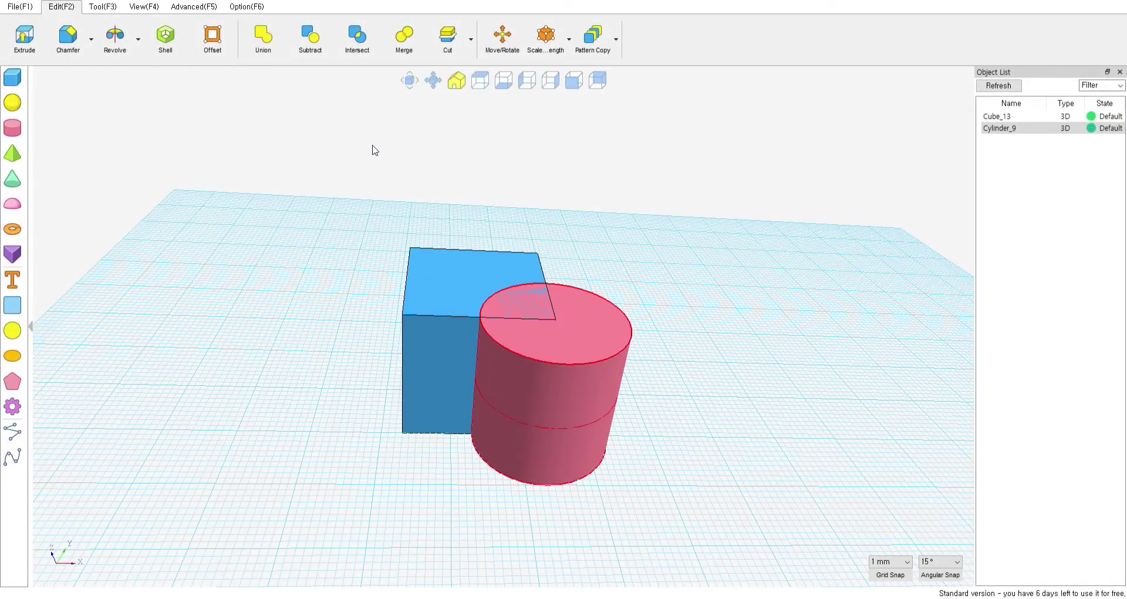
- Subtract the overlapping cylinder from the cube with Subtract and undo the operation
{"action": "key", "text": "y"}
{"action": "left_click", "coordinate": [476, 292]}
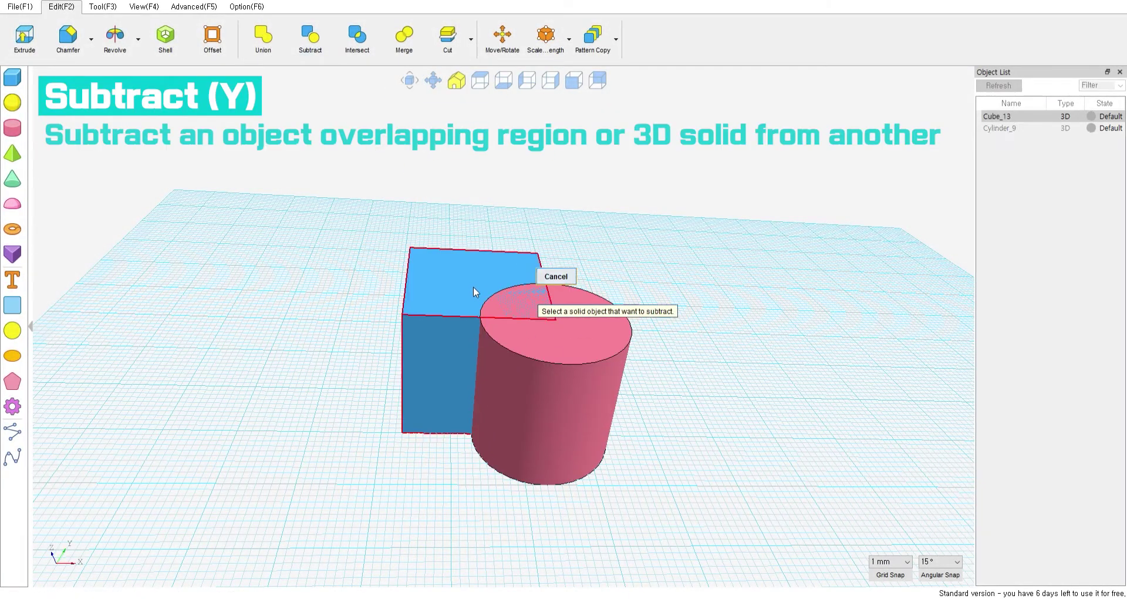
{"action": "left_click", "coordinate": [538, 359]}
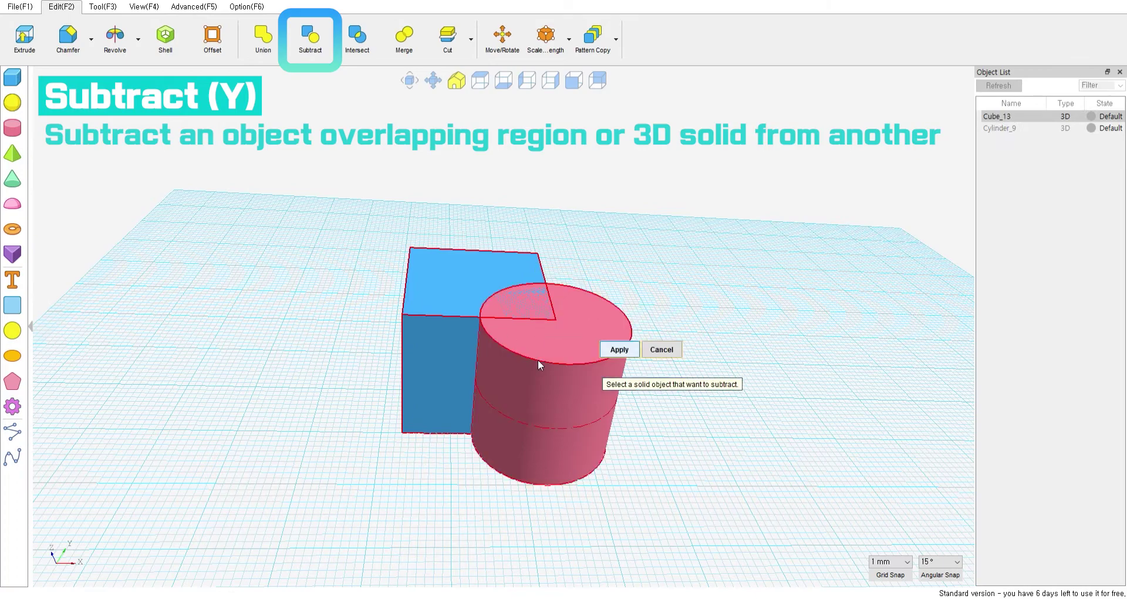
{"action": "left_click", "coordinate": [611, 350]}
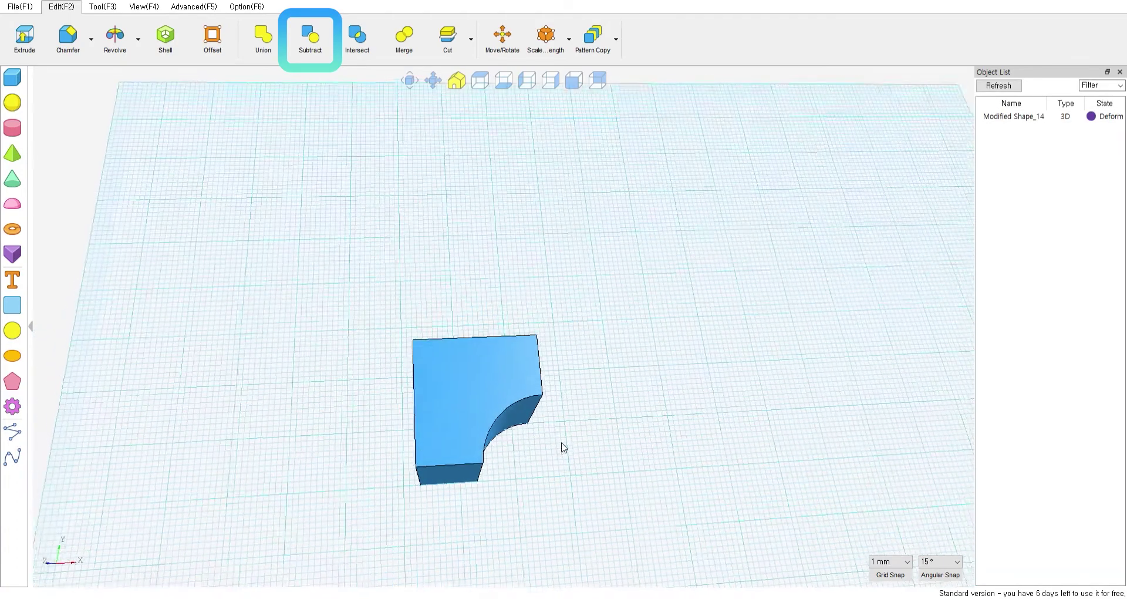
{"action": "key", "text": "ctrl+z"}
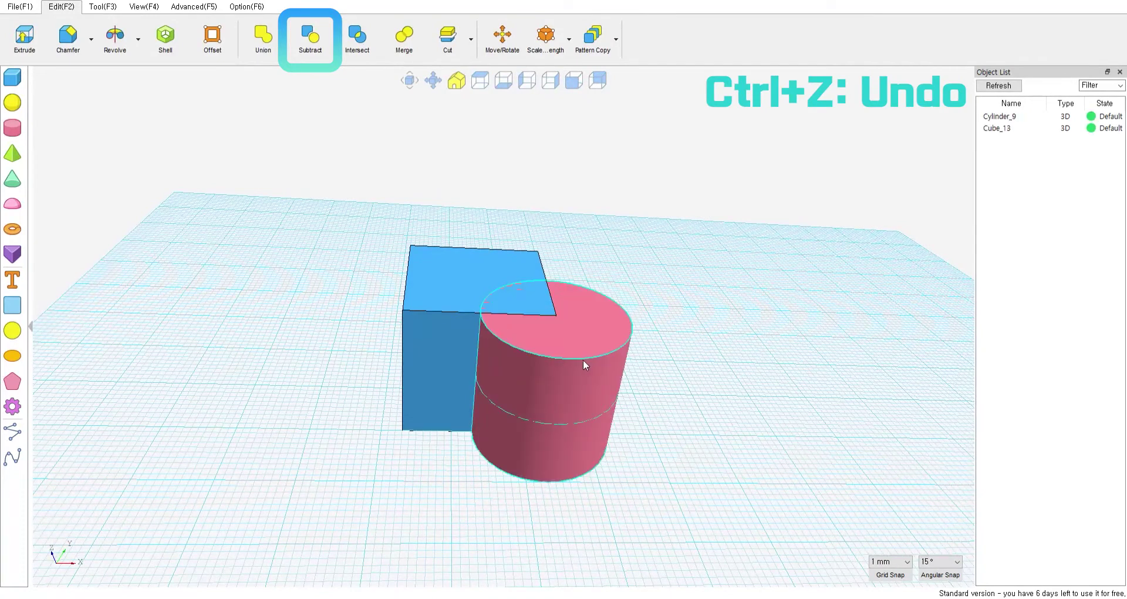
- Subtract the cube from the cylinder with Subtract, keeping the cylinder, and undo the operation
{"action": "left_click", "coordinate": [310, 41]}
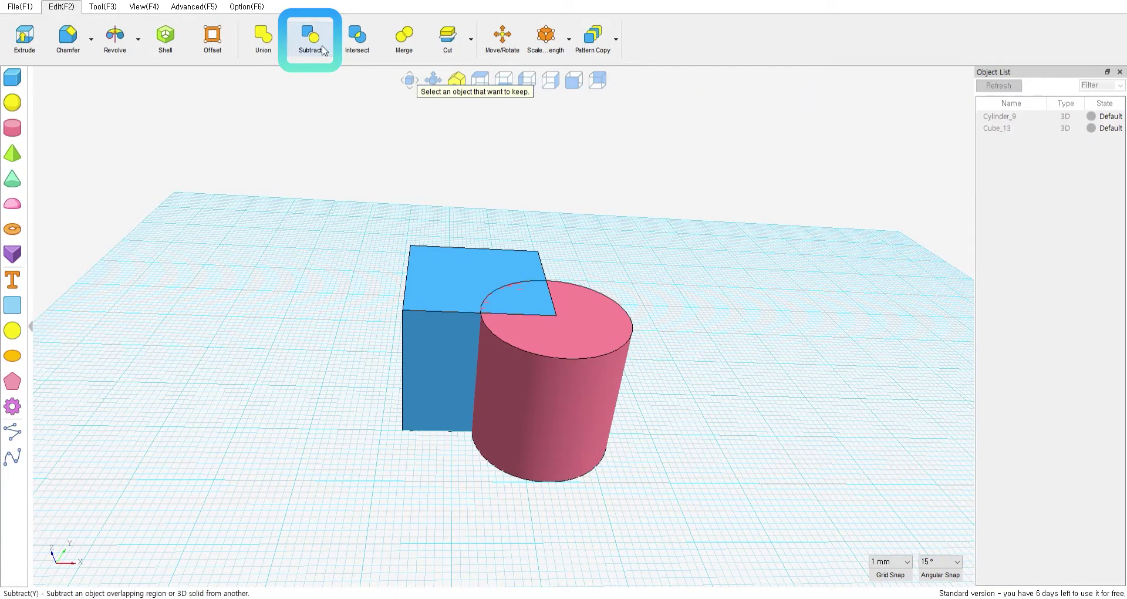
{"action": "left_click", "coordinate": [565, 351]}
{"action": "left_click", "coordinate": [441, 269]}
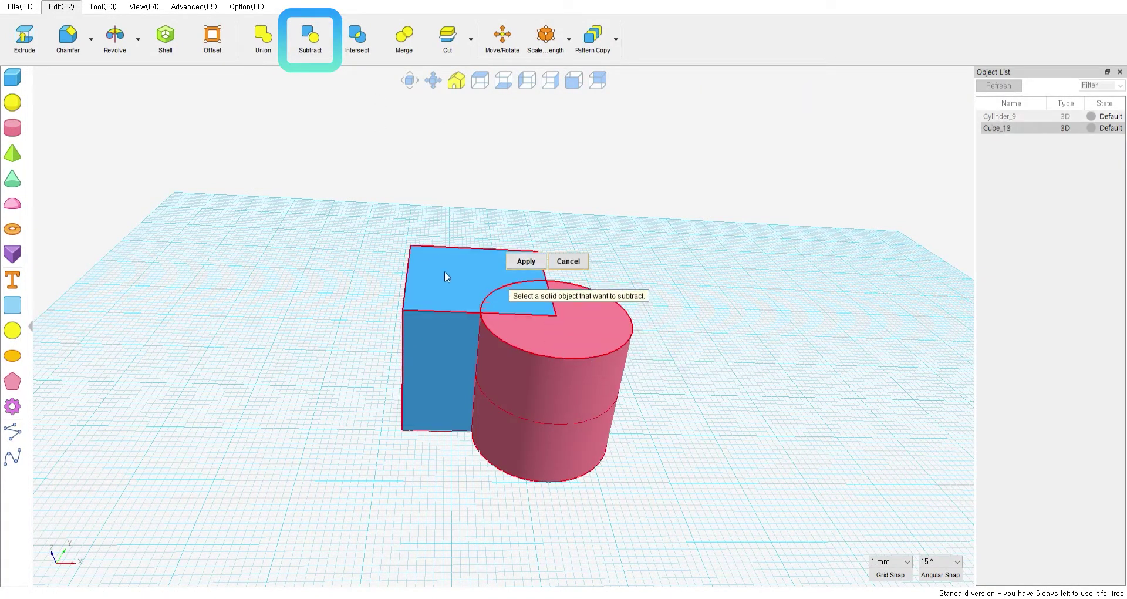
{"action": "left_click", "coordinate": [525, 261]}
{"action": "middle_click_drag", "start_coordinate": [607, 343], "coordinate": [834, 446]}
{"action": "key", "text": "ctrl+z"}
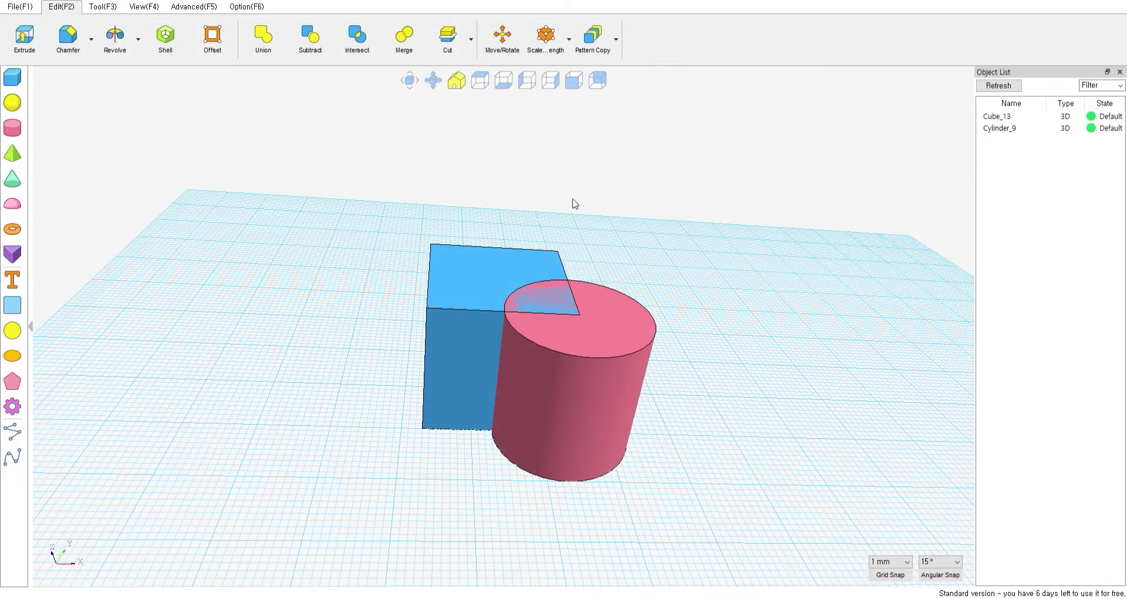
- Create a solid from the overlapping volume of the cube and the cylinder with Intersect
{"action": "left_click", "coordinate": [350, 44]}
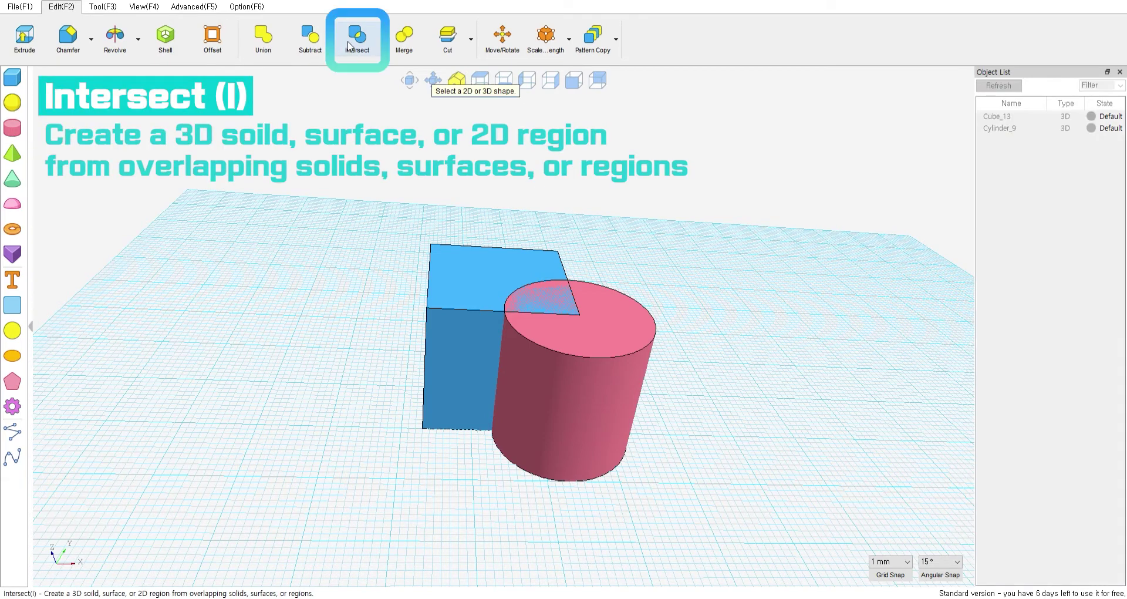
{"action": "left_click", "coordinate": [467, 277]}
{"action": "left_click", "coordinate": [588, 367]}
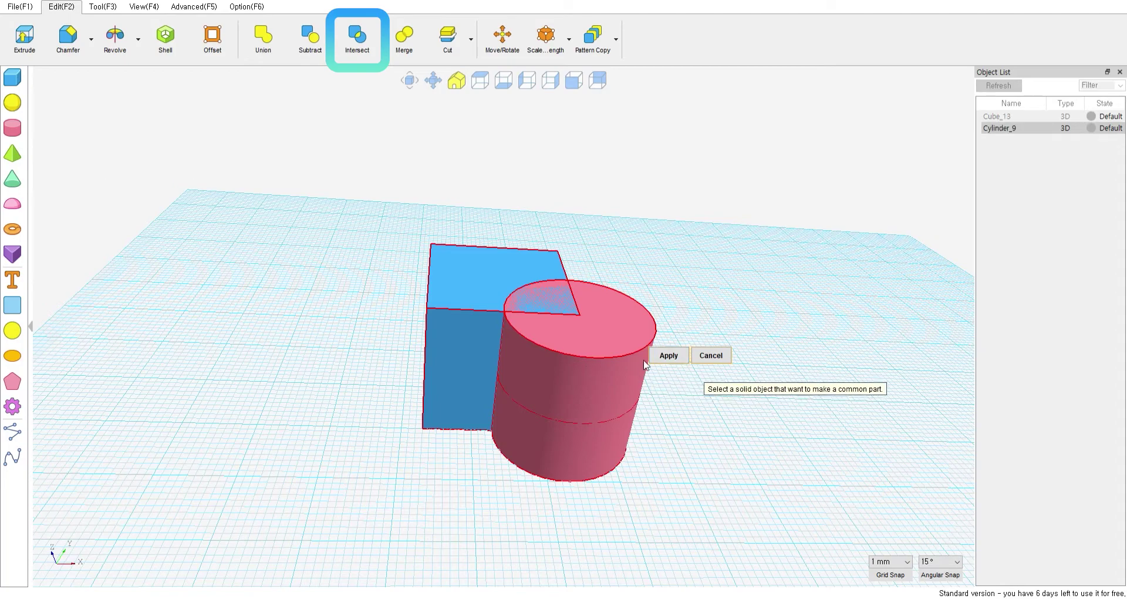
{"action": "left_click", "coordinate": [669, 358]}
{"action": "middle_click_drag", "start_coordinate": [532, 366], "coordinate": [446, 340]}
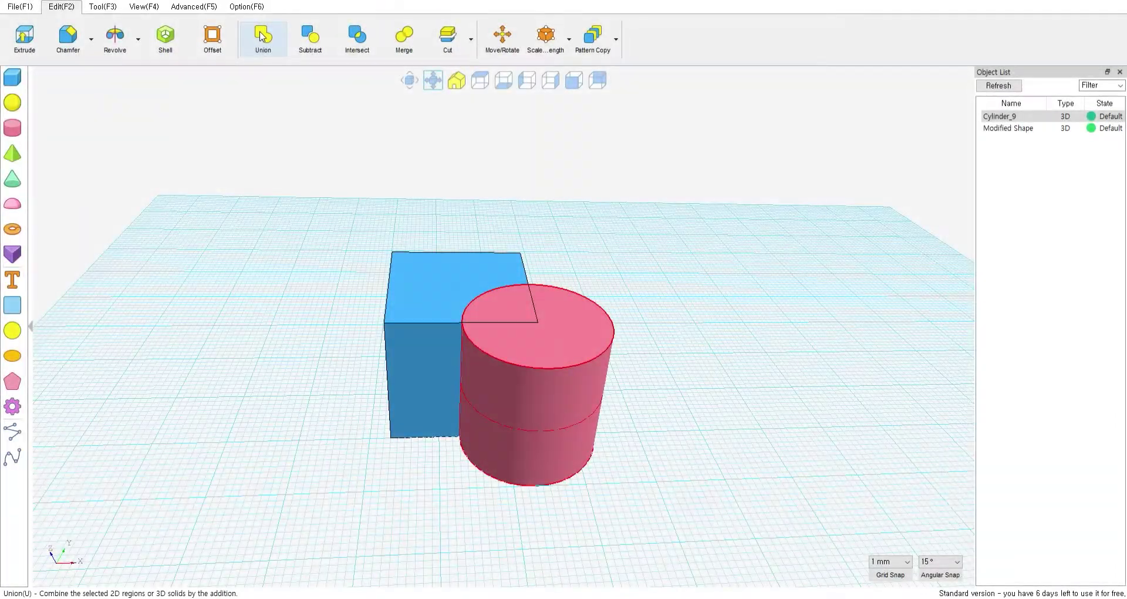
- Combine the restored cube and overlapping cylinder into one solid with Union
{"action": "left_click", "coordinate": [262, 37]}
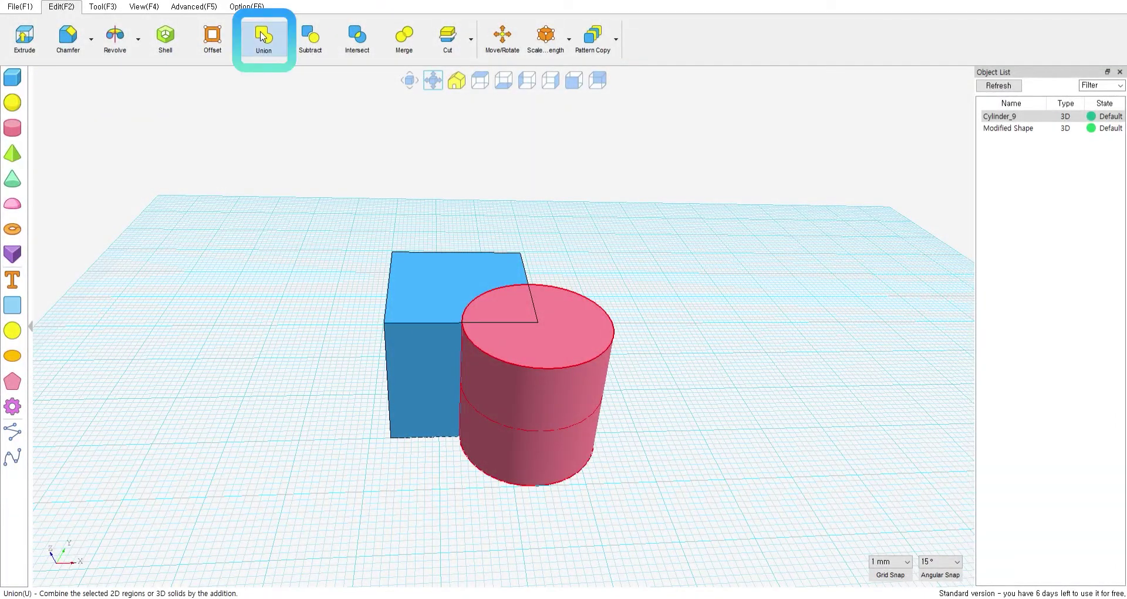
{"action": "left_click", "coordinate": [459, 291]}
{"action": "left_click", "coordinate": [513, 343]}
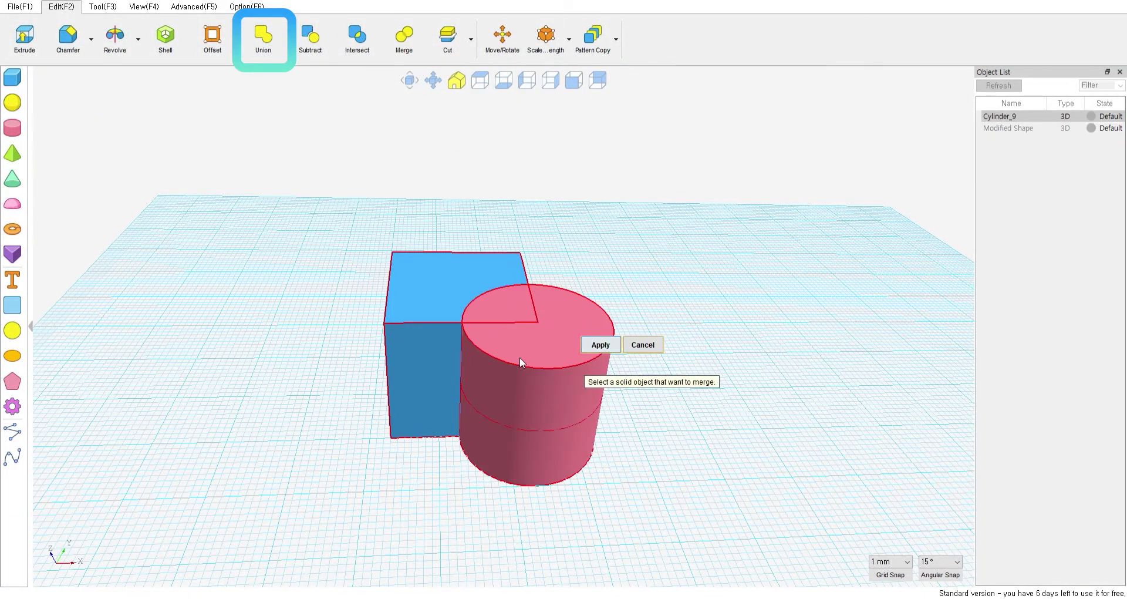
{"action": "left_click", "coordinate": [535, 345]}
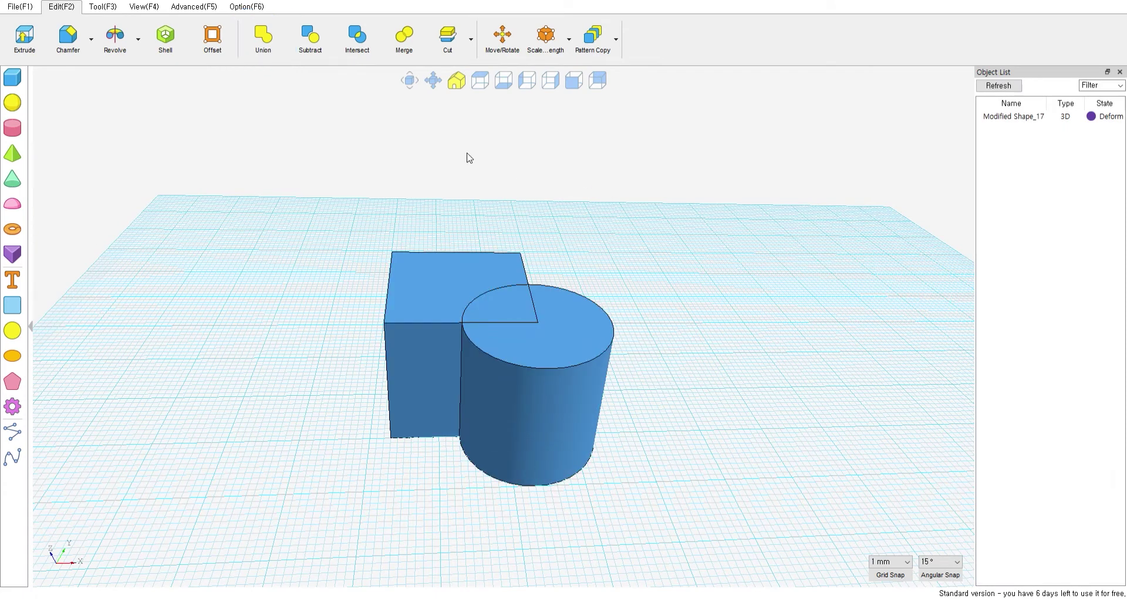
- Merge the three coplanar top faces of the united cube and cylinder into a single face
{"action": "left_click", "coordinate": [403, 36]}
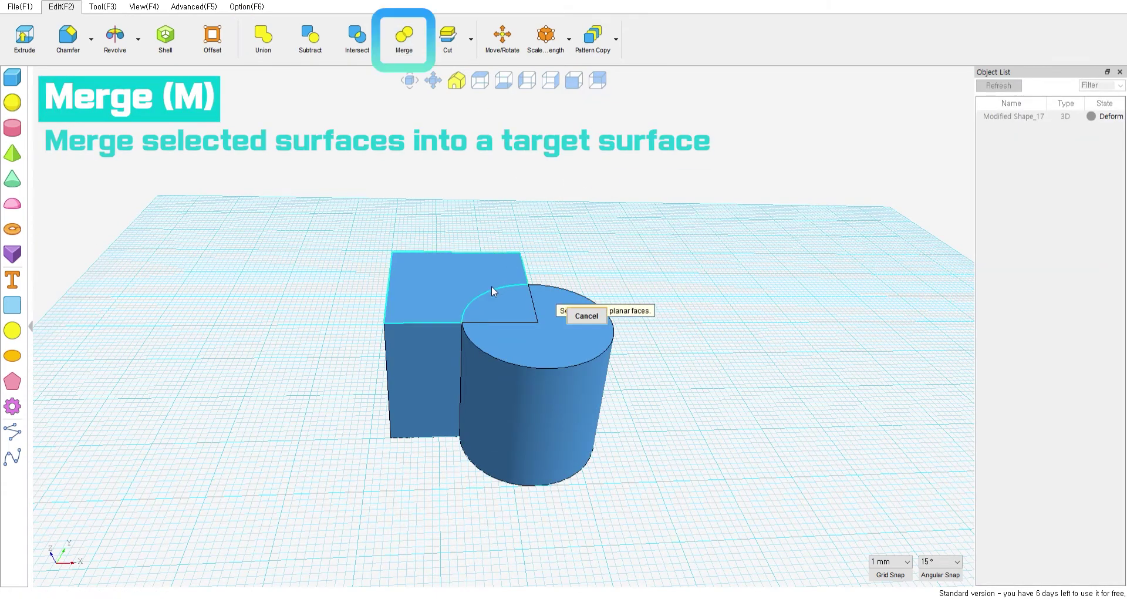
{"action": "left_click", "coordinate": [506, 305]}
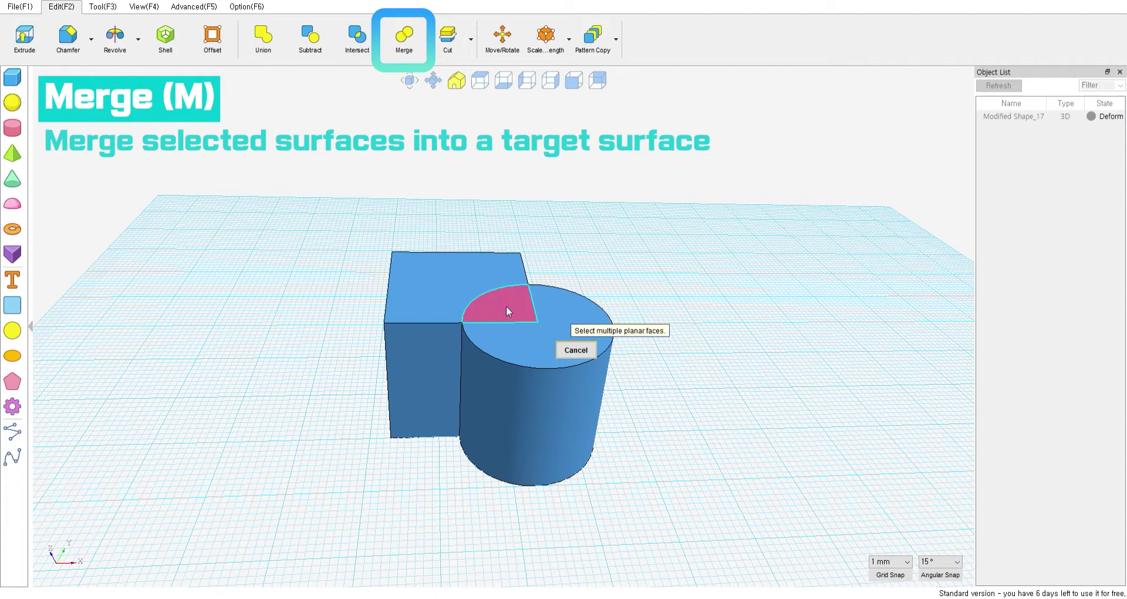
{"action": "left_click", "coordinate": [534, 330]}
{"action": "left_click", "coordinate": [468, 281]}
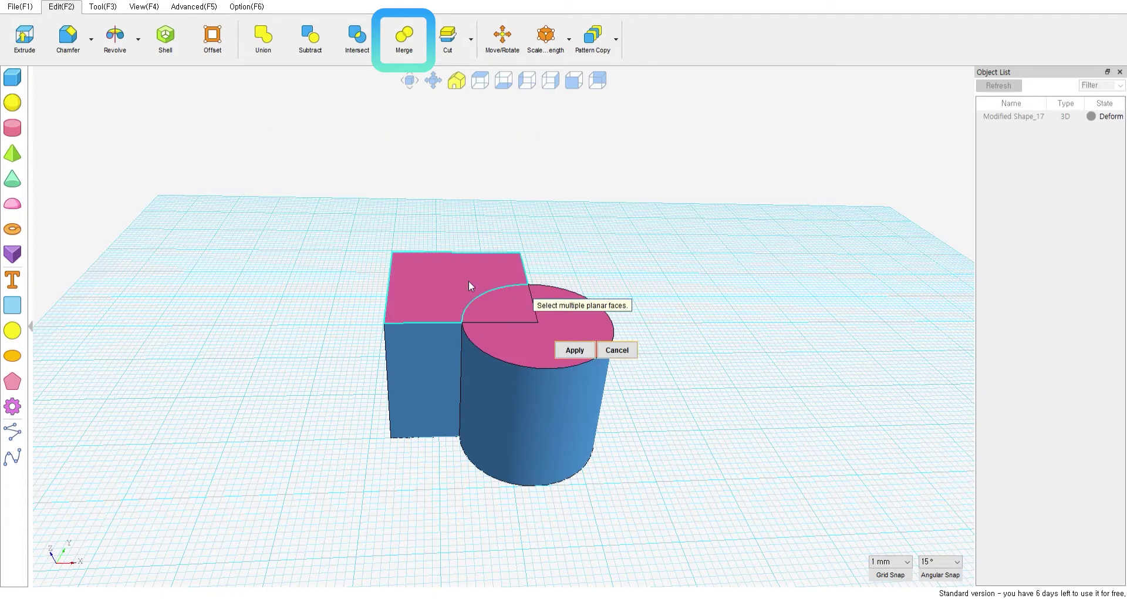
{"action": "left_click", "coordinate": [572, 351]}
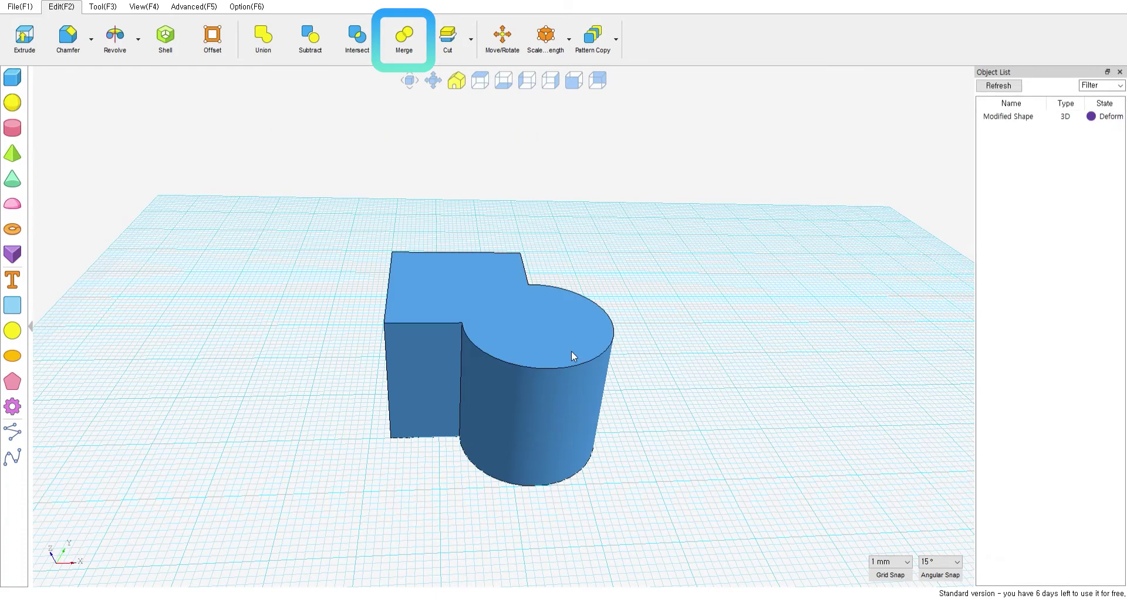
{"action": "middle_click_drag", "start_coordinate": [504, 321], "coordinate": [509, 384]}
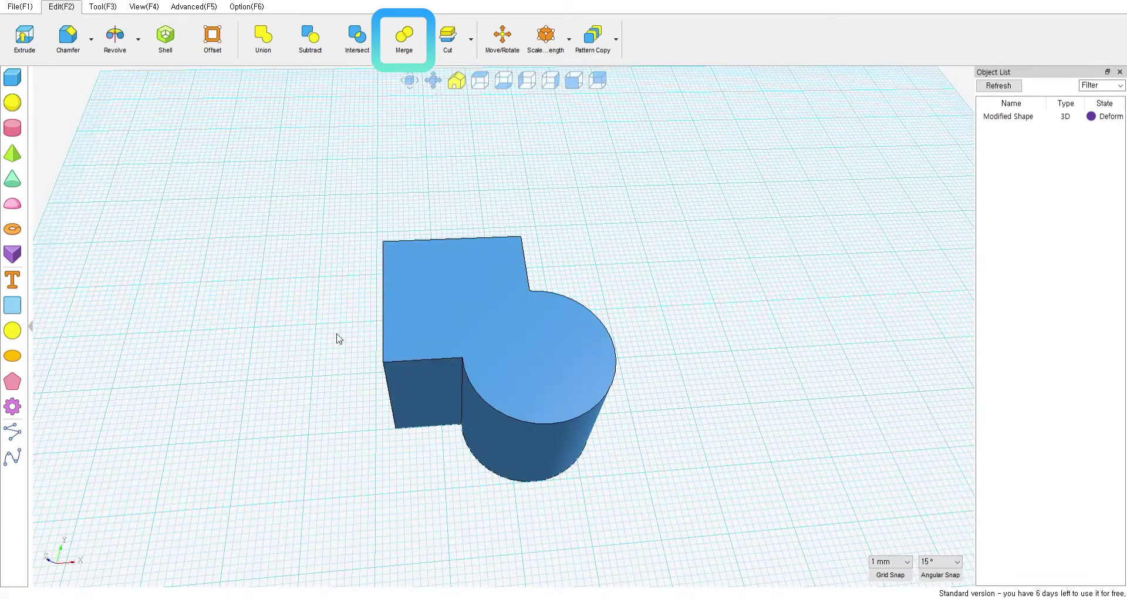
{"action": "middle_click_drag", "start_coordinate": [597, 450], "coordinate": [616, 364]}
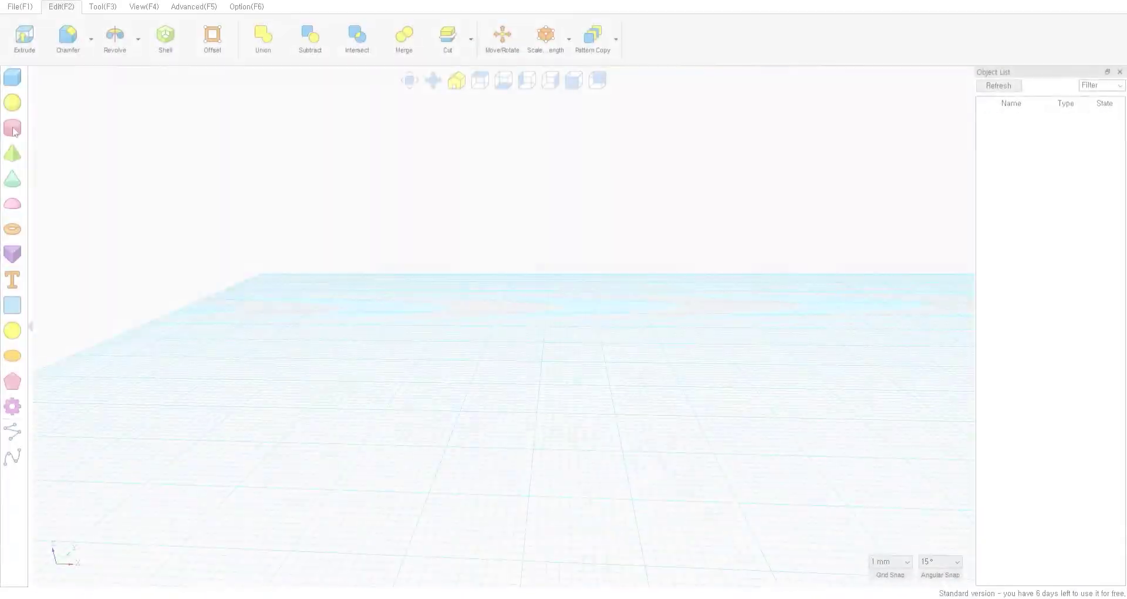
- Place a 20 mm cube at X -31, Y 16 on the empty grid and a 20 x 20 mm rectangle at X -5, Y 13
{"action": "left_click", "coordinate": [8, 78]}
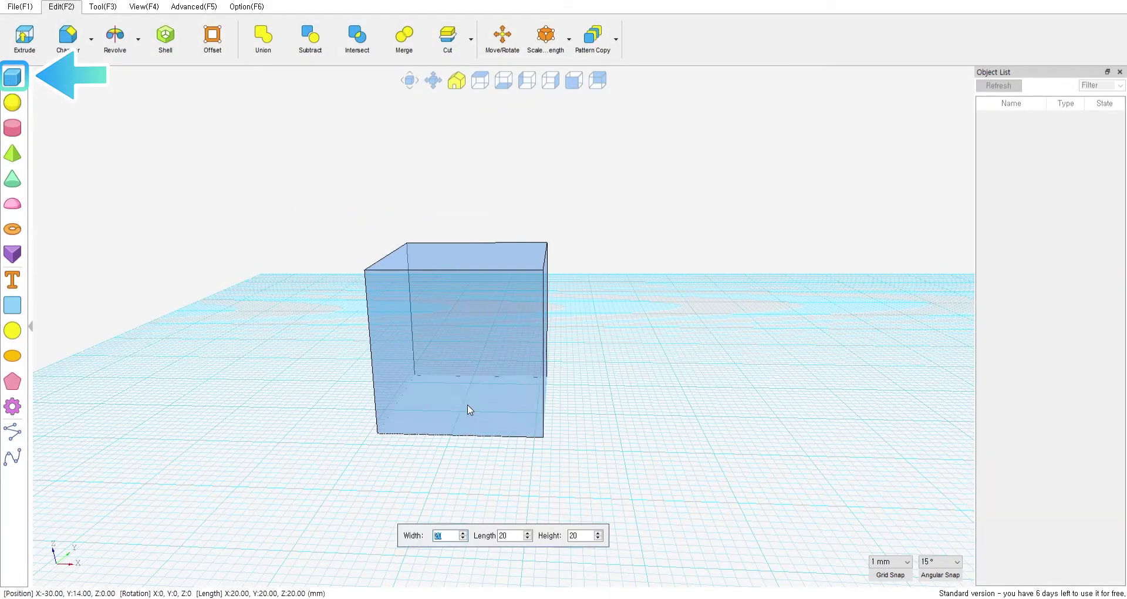
{"action": "left_click", "coordinate": [480, 408]}
{"action": "middle_click_drag", "start_coordinate": [480, 407], "coordinate": [640, 298]}
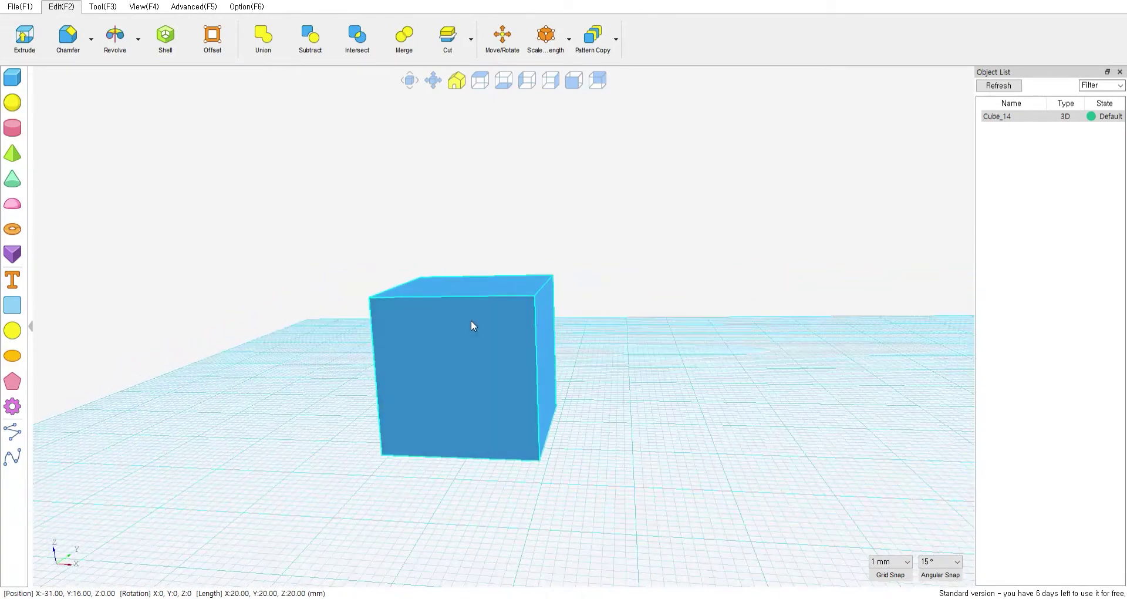
{"action": "left_click", "coordinate": [13, 306]}
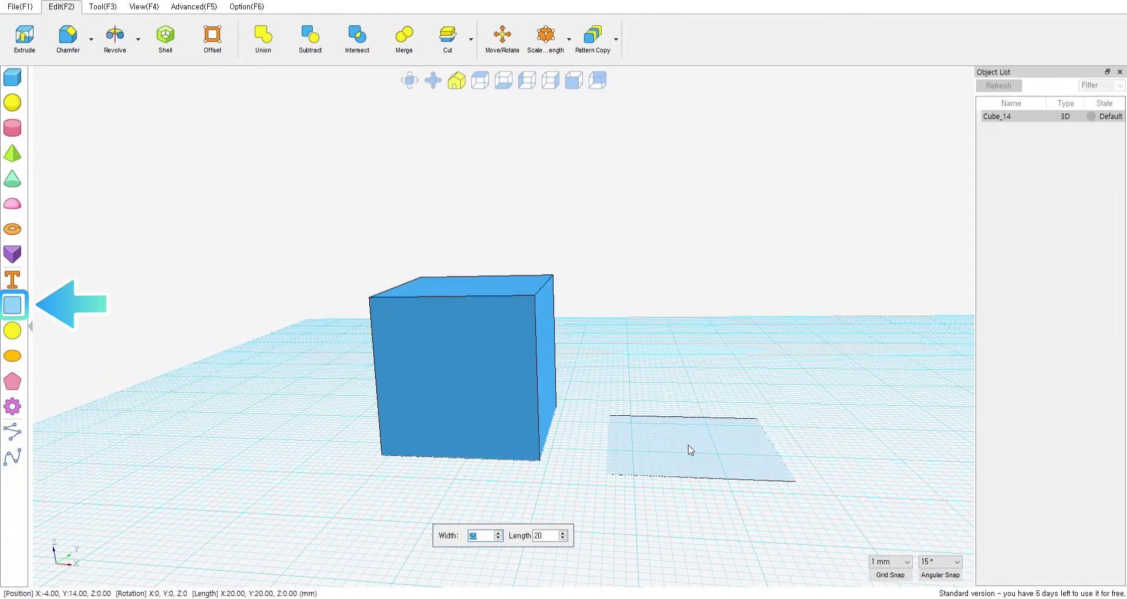
{"action": "left_click", "coordinate": [674, 446]}
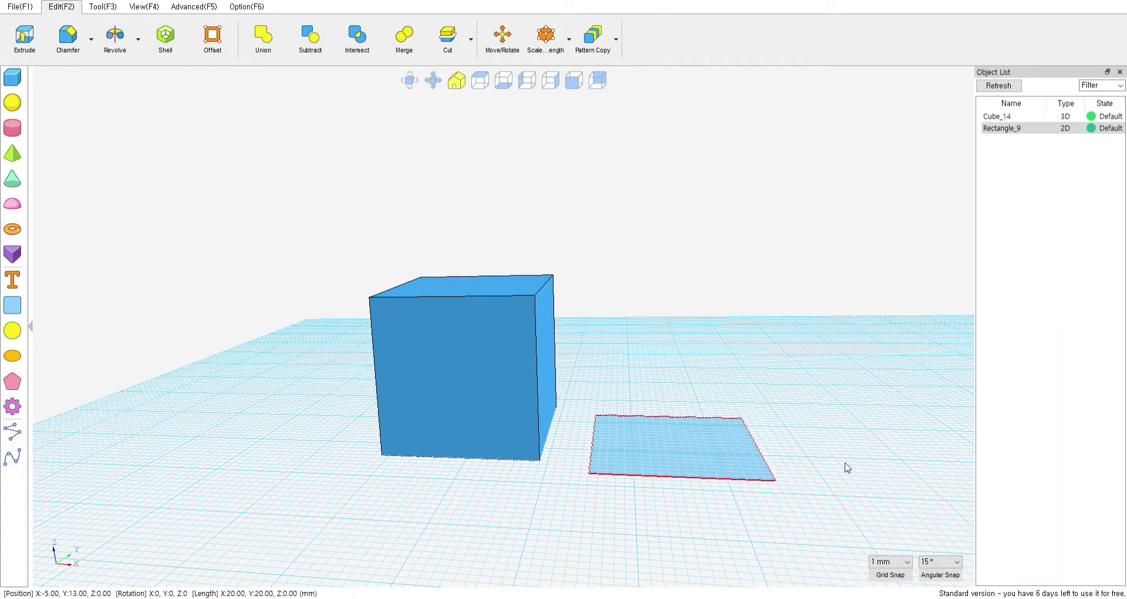
- Move the rectangle up 11 mm along the vertical axis with Move/Rotate
{"action": "key", "text": "t"}
{"action": "left_click_drag", "start_coordinate": [675, 375], "coordinate": [675, 280]}
{"action": "middle_click_drag", "start_coordinate": [593, 393], "coordinate": [617, 418]}
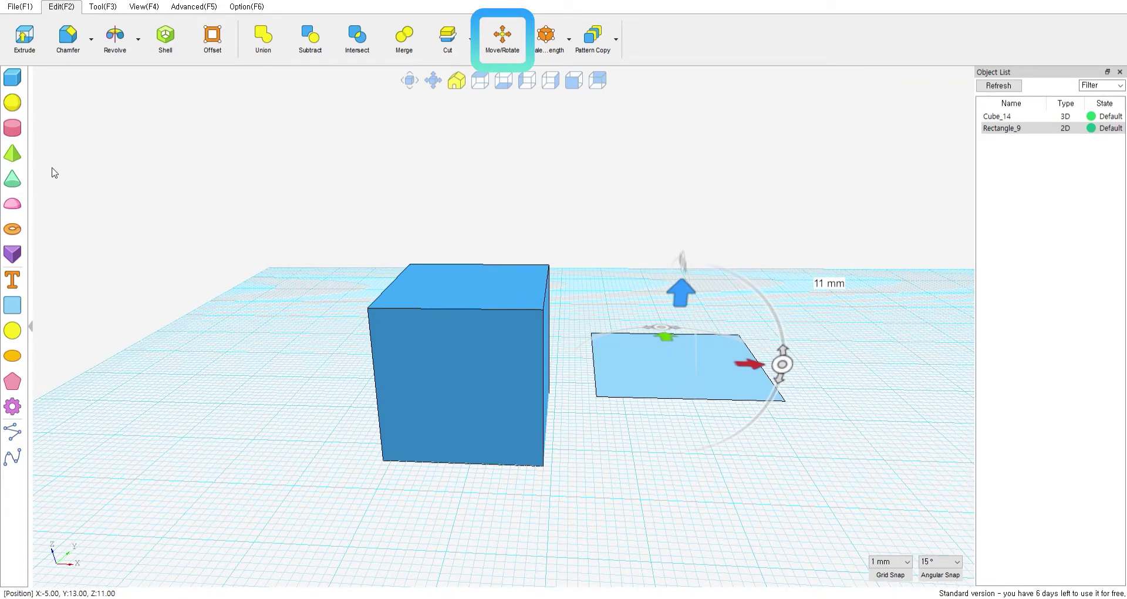
{"action": "left_click", "coordinate": [111, 158]}
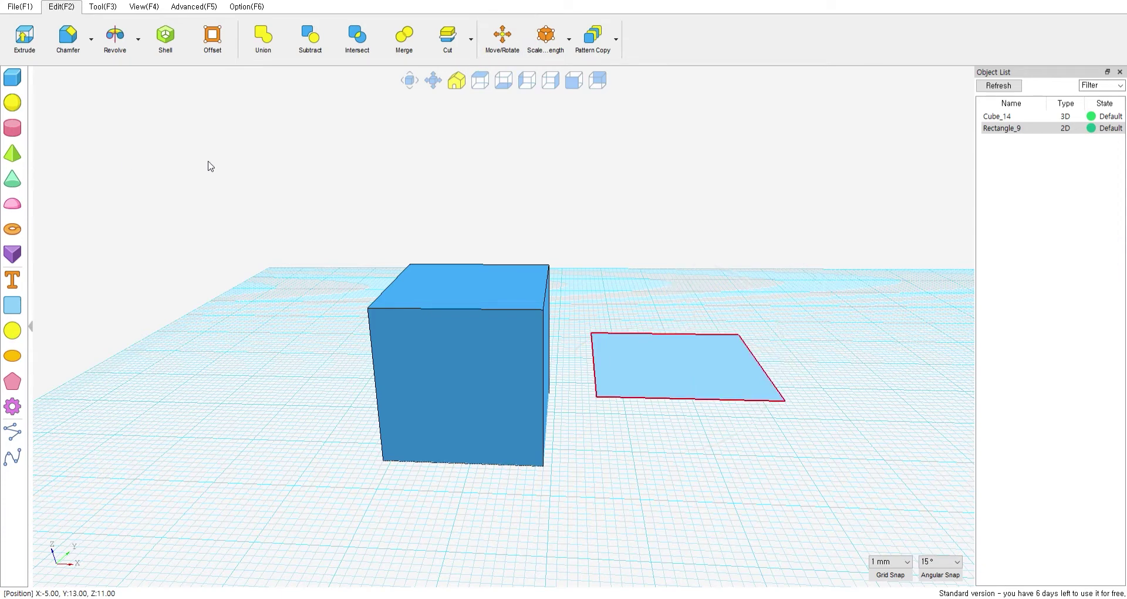
- Cut the cube into two pieces with Cut, using the raised rectangle as the clipping plane
{"action": "left_click", "coordinate": [456, 46]}
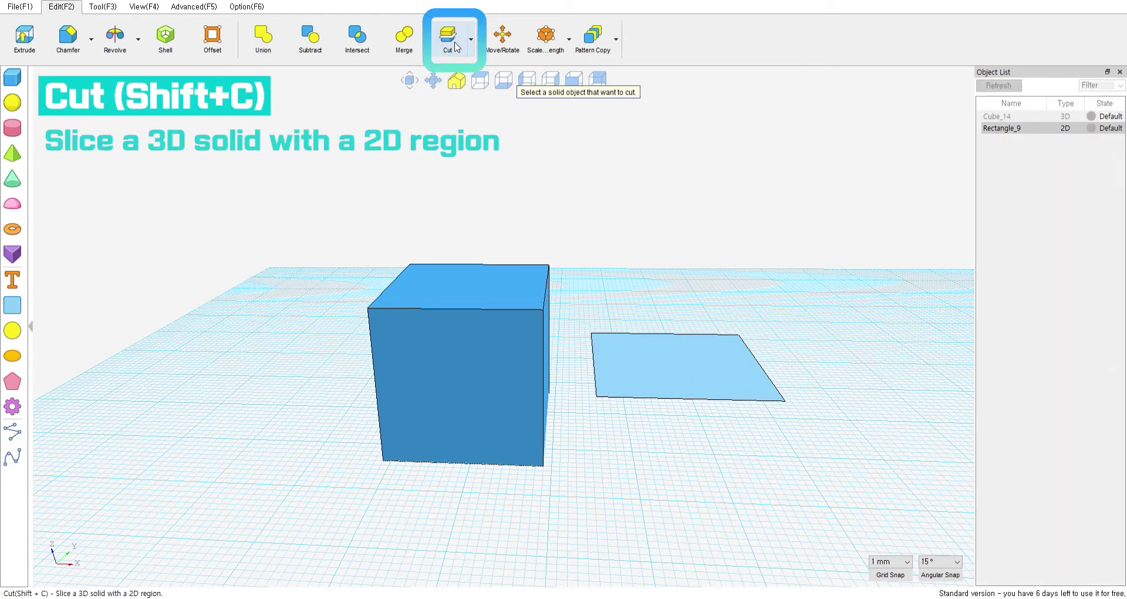
{"action": "left_click", "coordinate": [502, 373]}
{"action": "left_click", "coordinate": [680, 370]}
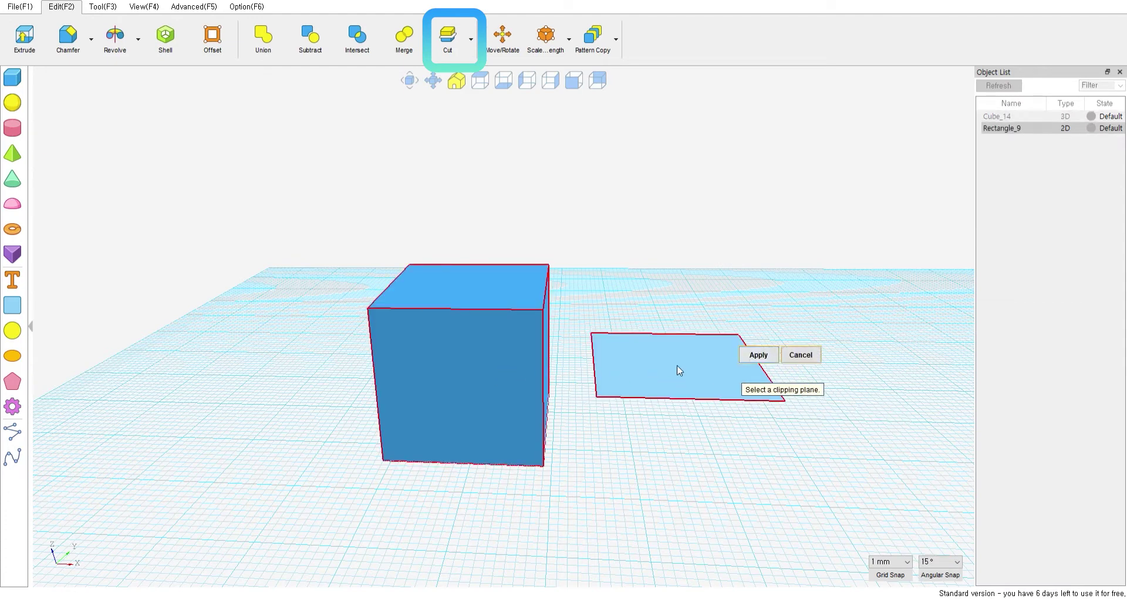
{"action": "left_click", "coordinate": [758, 355]}
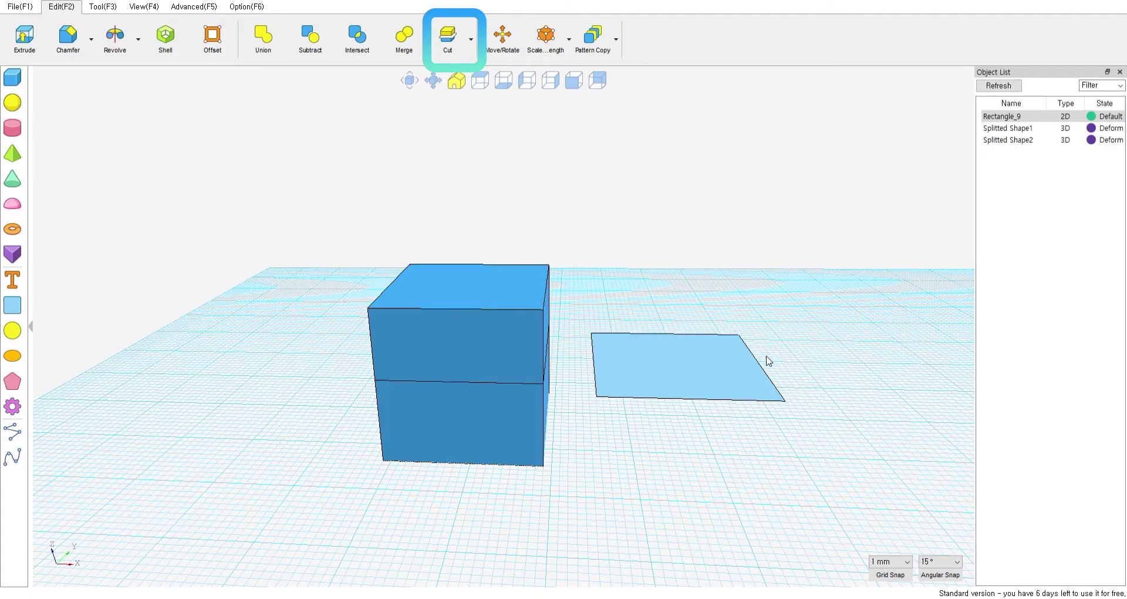
- Move the upper piece of the cut cube up 6 mm to test the split, and undo the move
{"action": "middle_click_drag", "start_coordinate": [634, 423], "coordinate": [524, 352]}
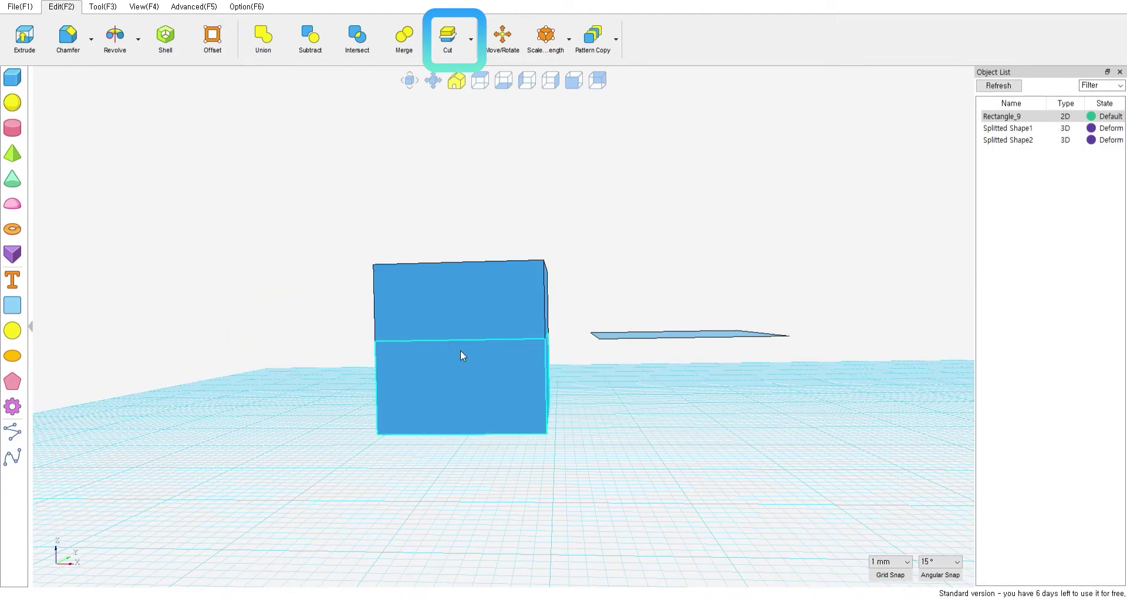
{"action": "left_click", "coordinate": [472, 300]}
{"action": "key", "text": "t"}
{"action": "left_click_drag", "start_coordinate": [464, 228], "coordinate": [475, 188]}
{"action": "middle_click_drag", "start_coordinate": [475, 188], "coordinate": [666, 332]}
{"action": "key", "text": "ctrl+z"}
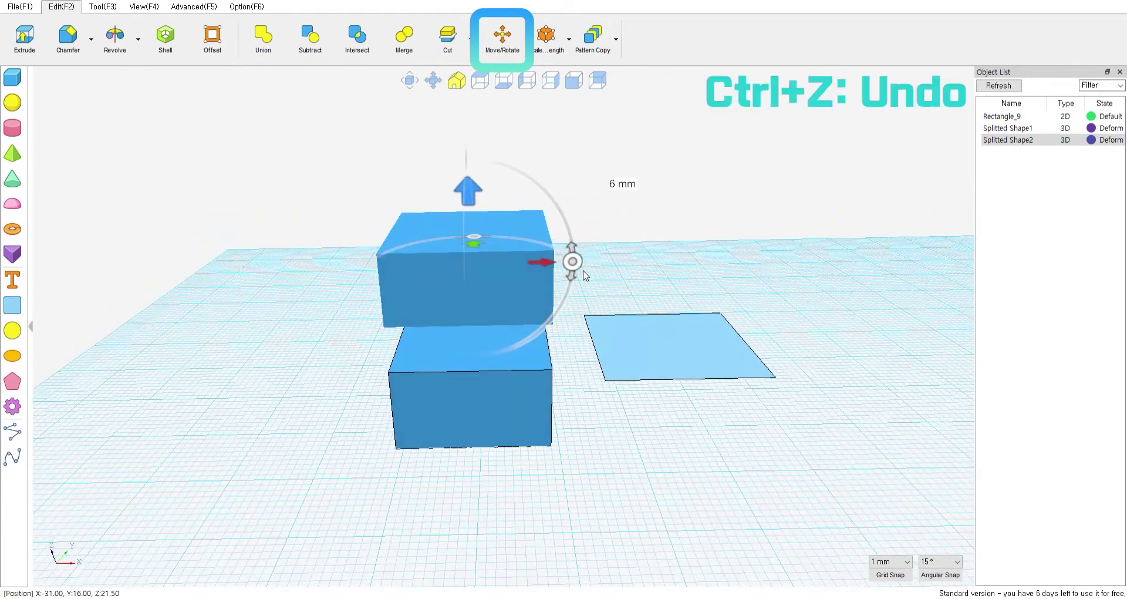
{"action": "key", "text": "Escape"}
- Join the upper and lower pieces of the cut cube into one solid with Union
{"action": "middle_click_drag", "start_coordinate": [697, 299], "coordinate": [672, 328]}
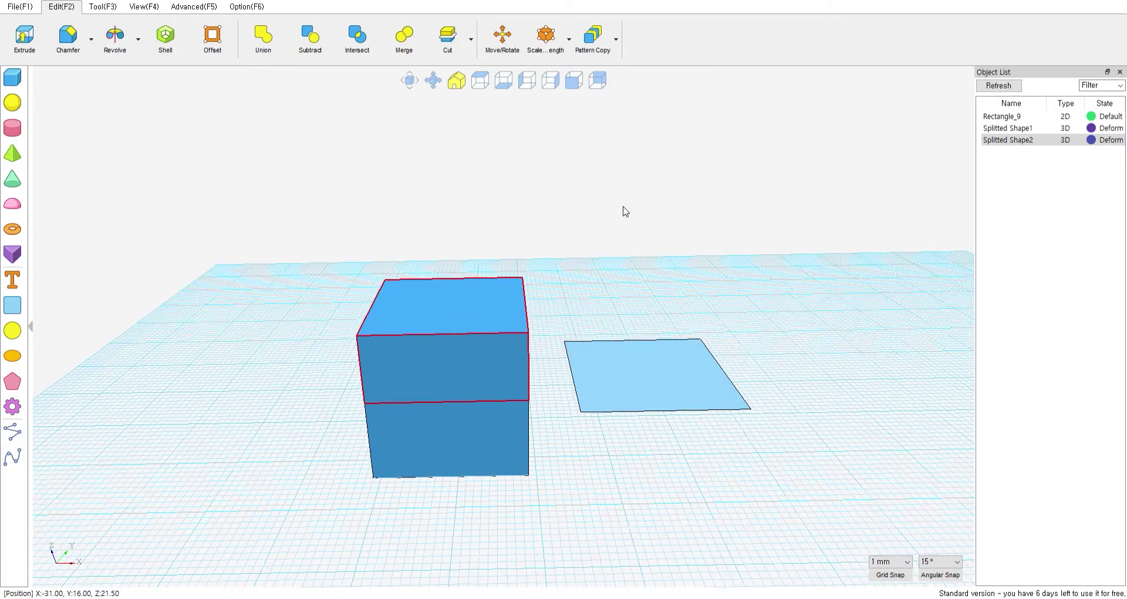
{"action": "middle_click_drag", "start_coordinate": [624, 211], "coordinate": [650, 217]}
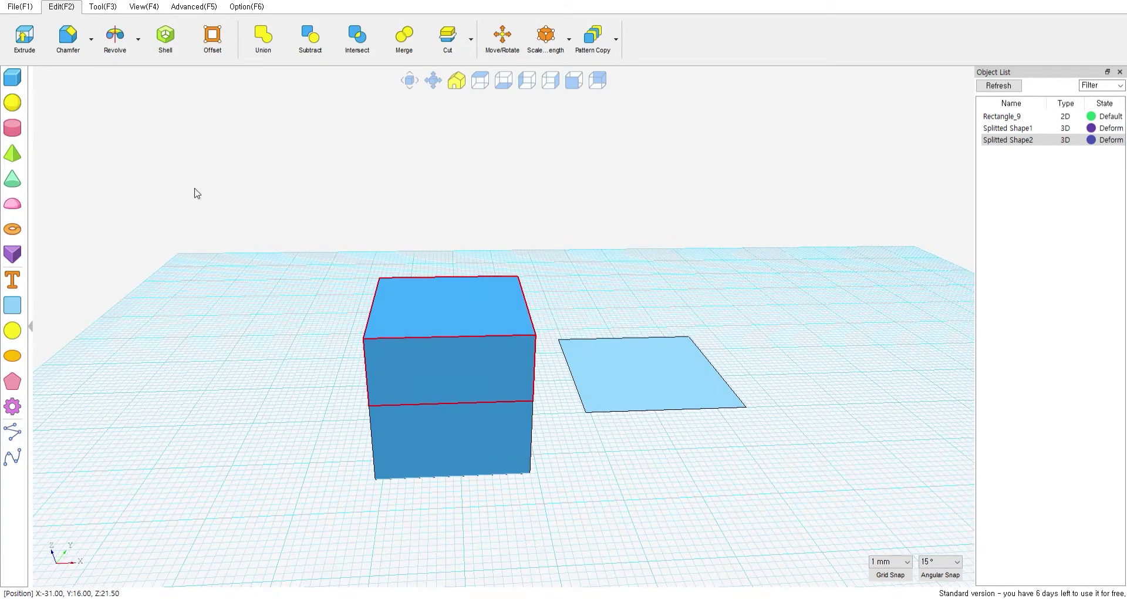
{"action": "left_click", "coordinate": [263, 38]}
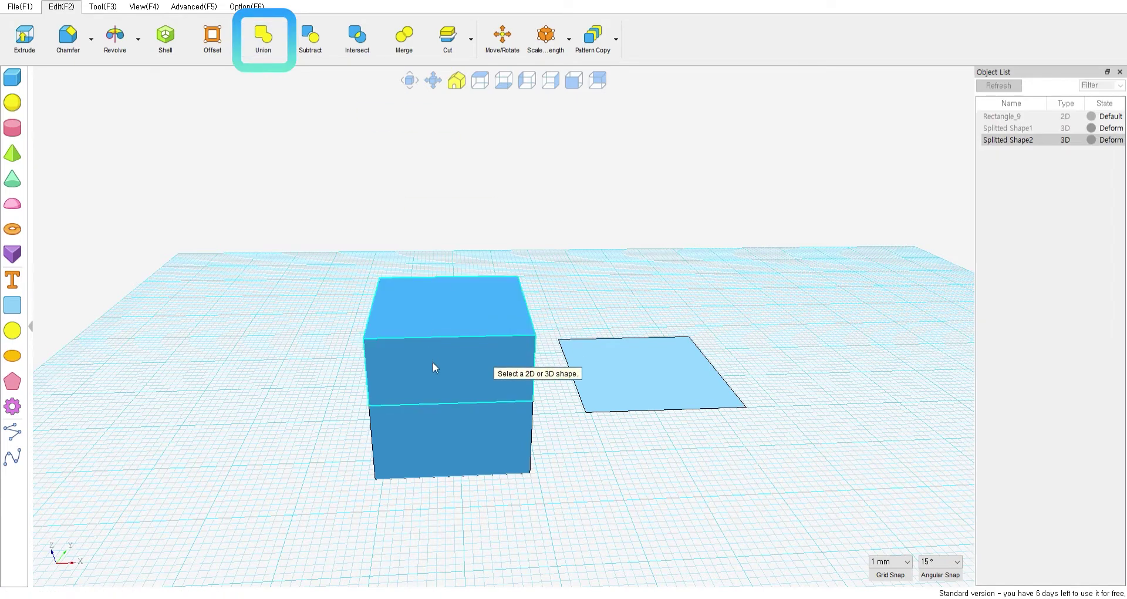
{"action": "left_click", "coordinate": [460, 429]}
{"action": "left_click", "coordinate": [539, 418]}
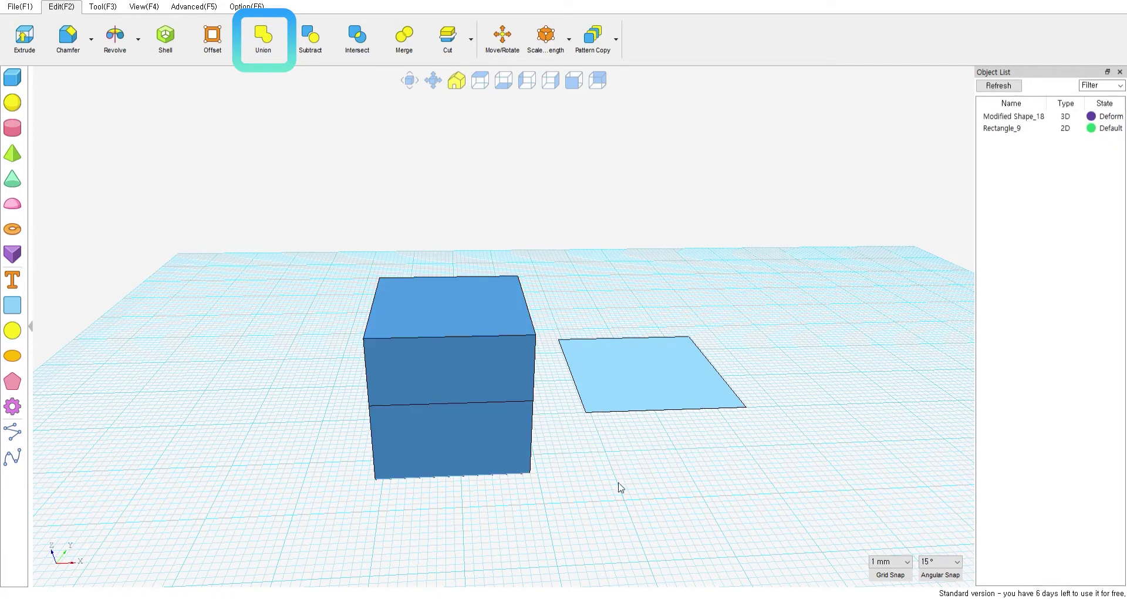
- Merge the coplanar faces of the cube's upper and lower halves with Merge, removing the seam lines
{"action": "left_click", "coordinate": [403, 39]}
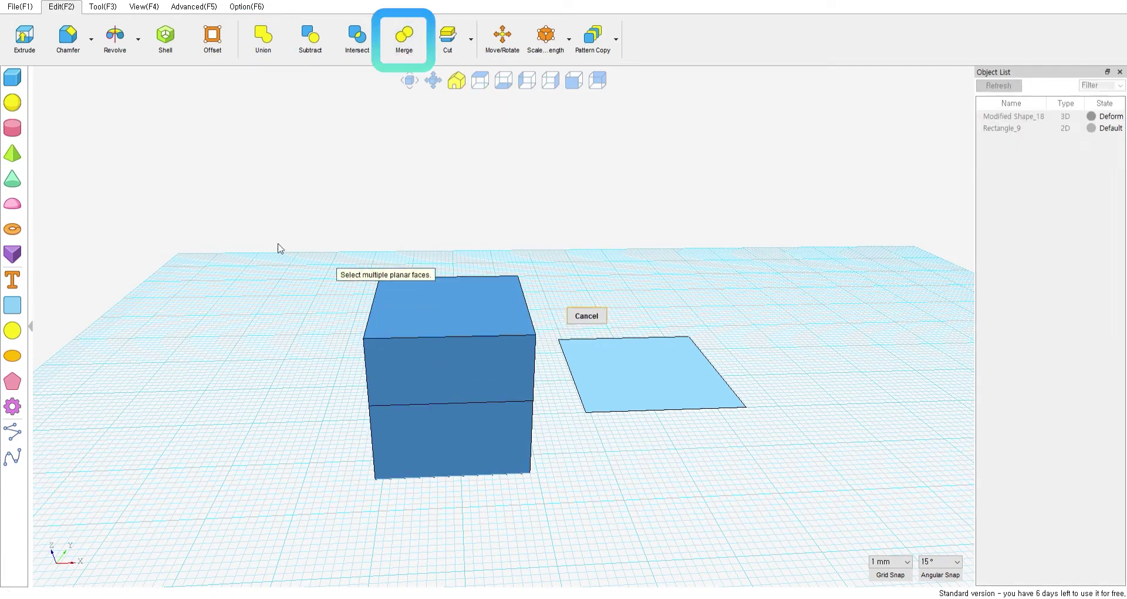
{"action": "left_click_drag", "start_coordinate": [280, 249], "coordinate": [529, 487]}
{"action": "left_click", "coordinate": [527, 357]}
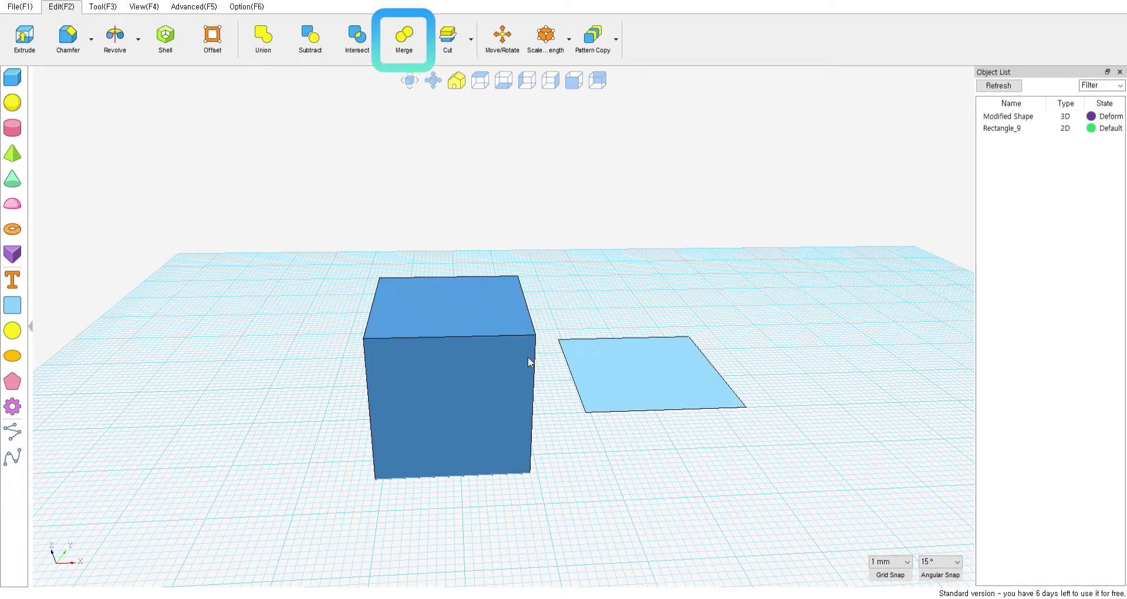
{"action": "mouse_move", "coordinate": [436, 431]}
{"action": "middle_mouse_down"}
{"action": "mouse_move", "coordinate": [290, 407]}
{"action": "mouse_move", "coordinate": [465, 382]}
{"action": "middle_mouse_up"}
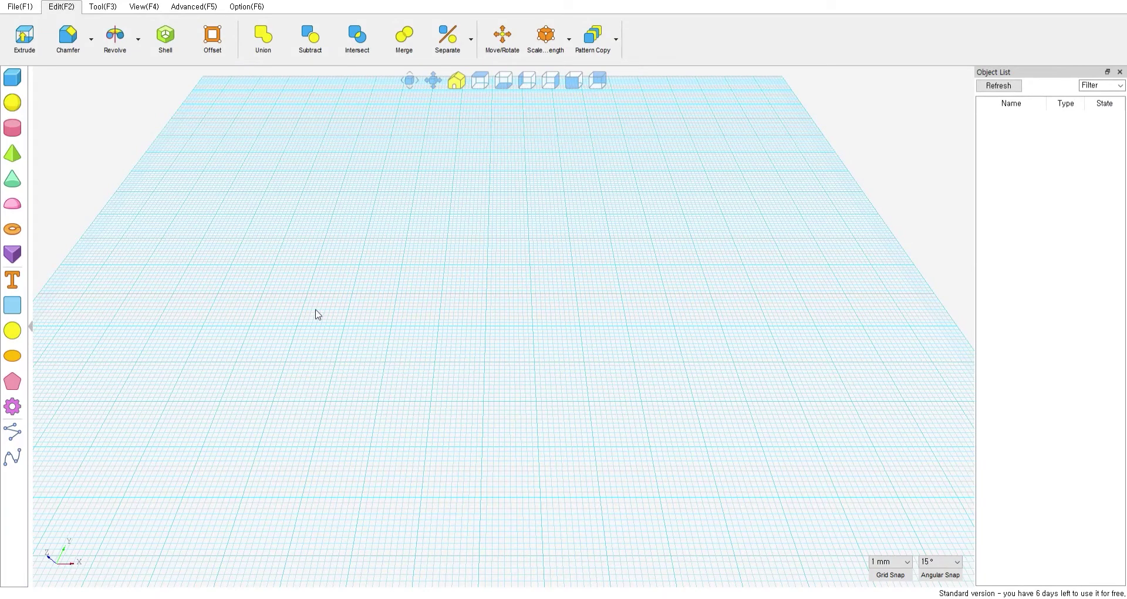
- Place a 20 mm cube and, beside it, a three-sided prism with radius 10 and height 20 on the grid
{"action": "left_click", "coordinate": [12, 77]}
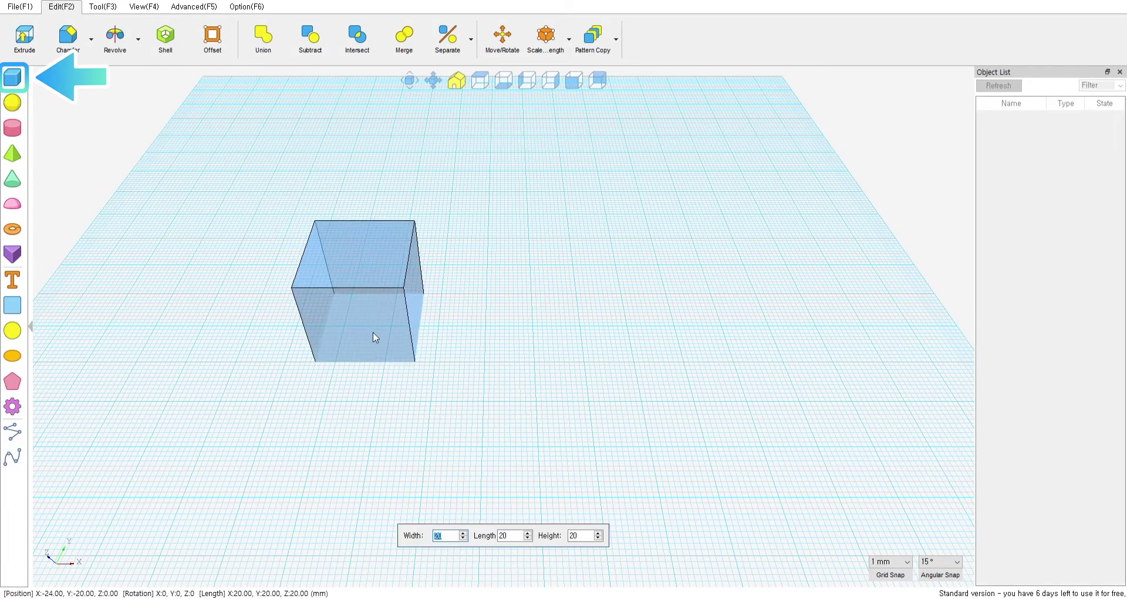
{"action": "left_click", "coordinate": [369, 335]}
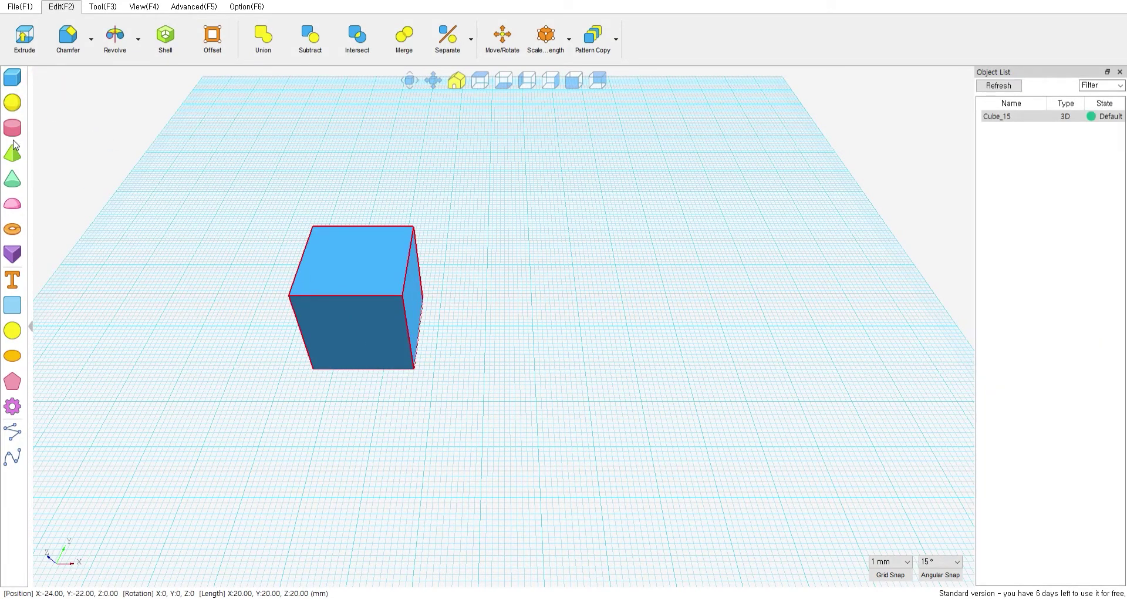
{"action": "left_click", "coordinate": [15, 257]}
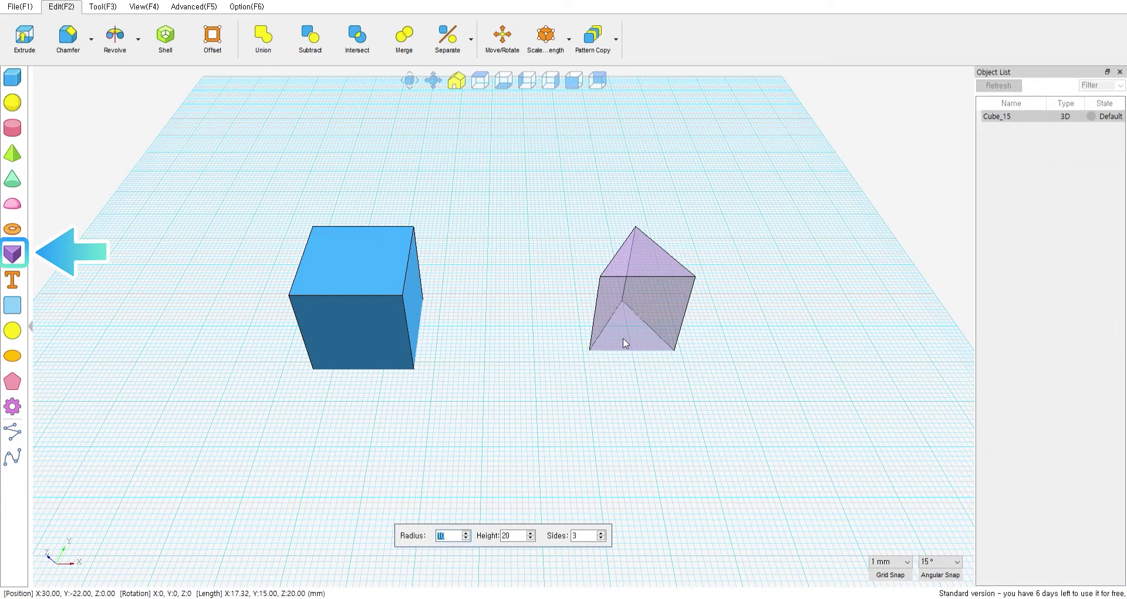
{"action": "left_click", "coordinate": [533, 349]}
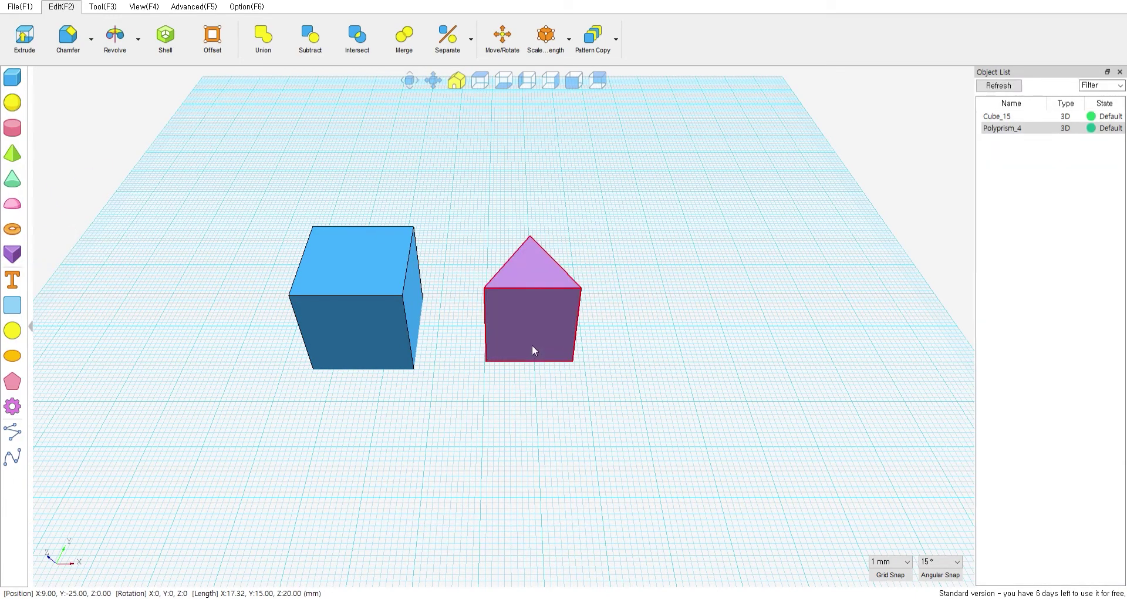
- Unite the spaced-apart cube and triangular prism into one object with Union
{"action": "left_click", "coordinate": [263, 39]}
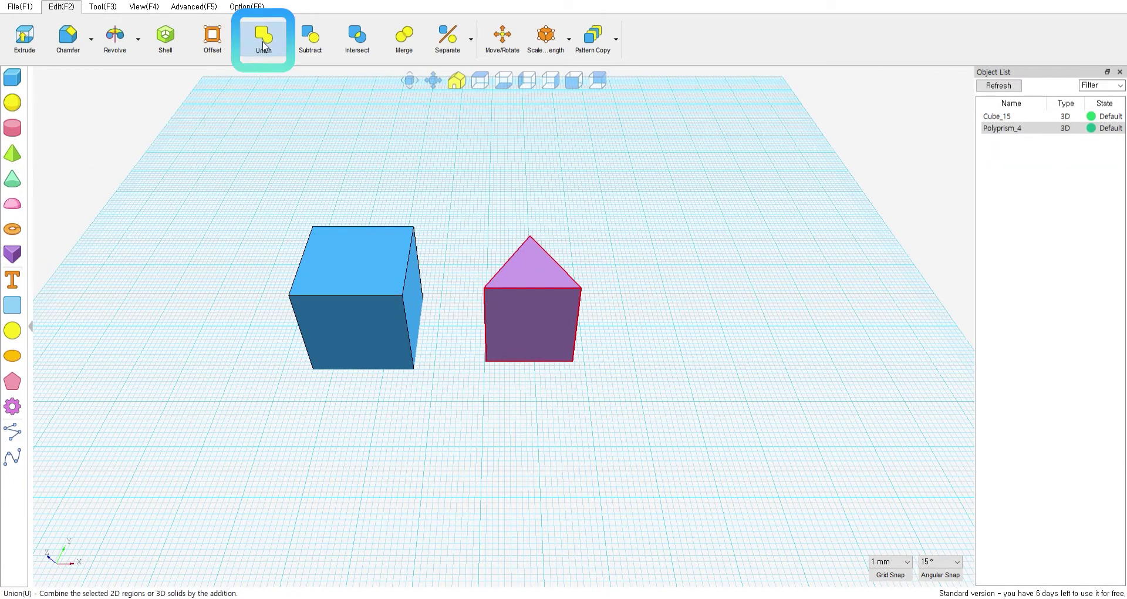
{"action": "left_click", "coordinate": [364, 287]}
{"action": "left_click", "coordinate": [543, 298]}
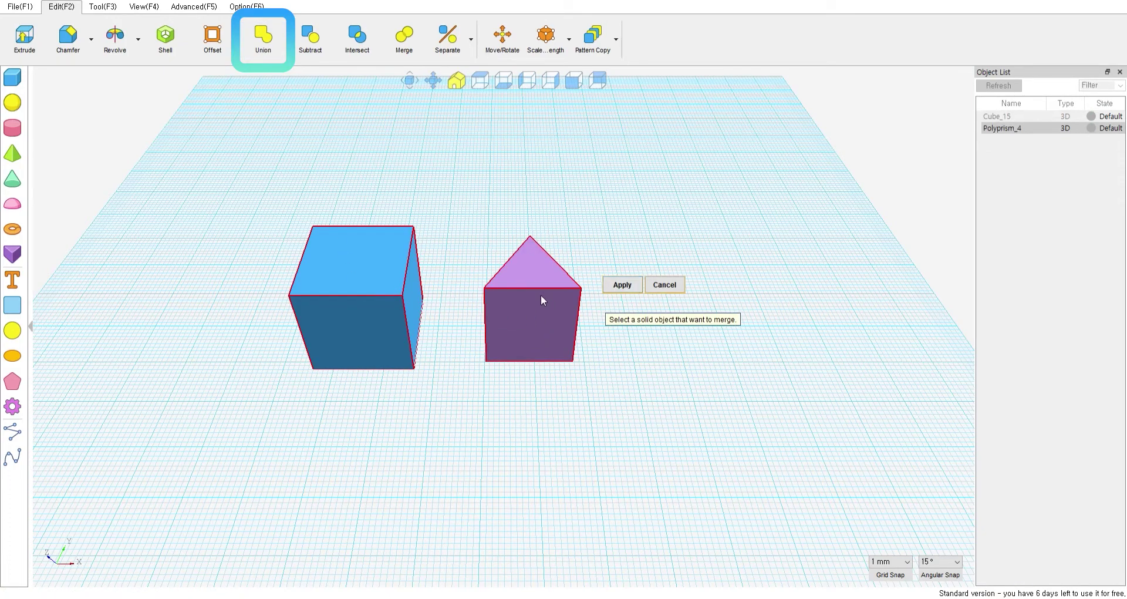
{"action": "left_click", "coordinate": [622, 285]}
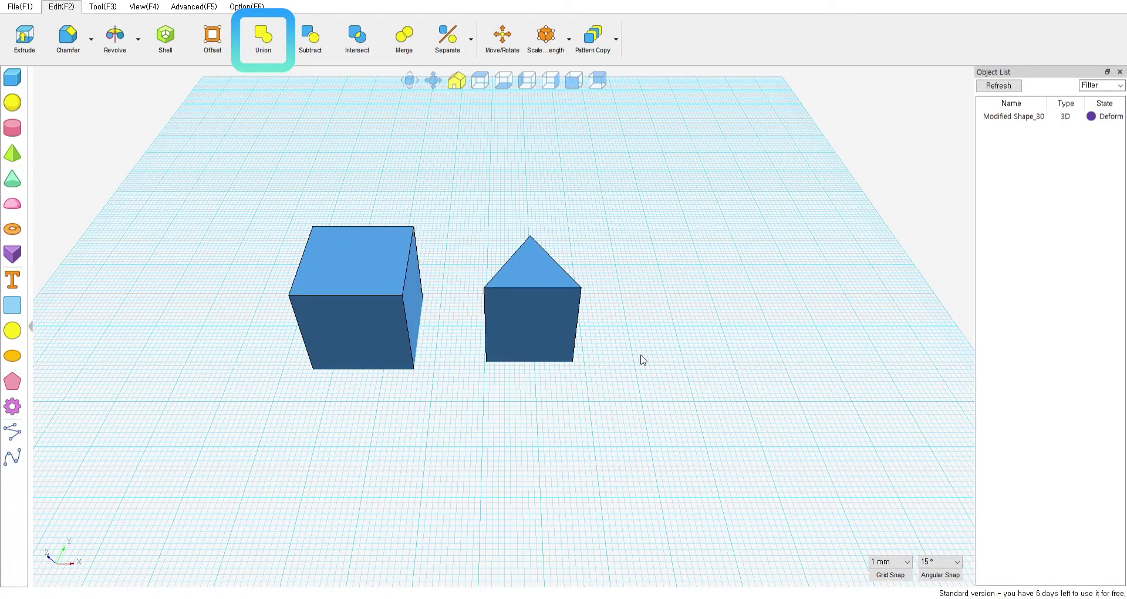
- Move the united cube and prism 5 mm along the X axis, and shift them together slightly farther back on the grid
{"action": "left_click", "coordinate": [555, 317]}
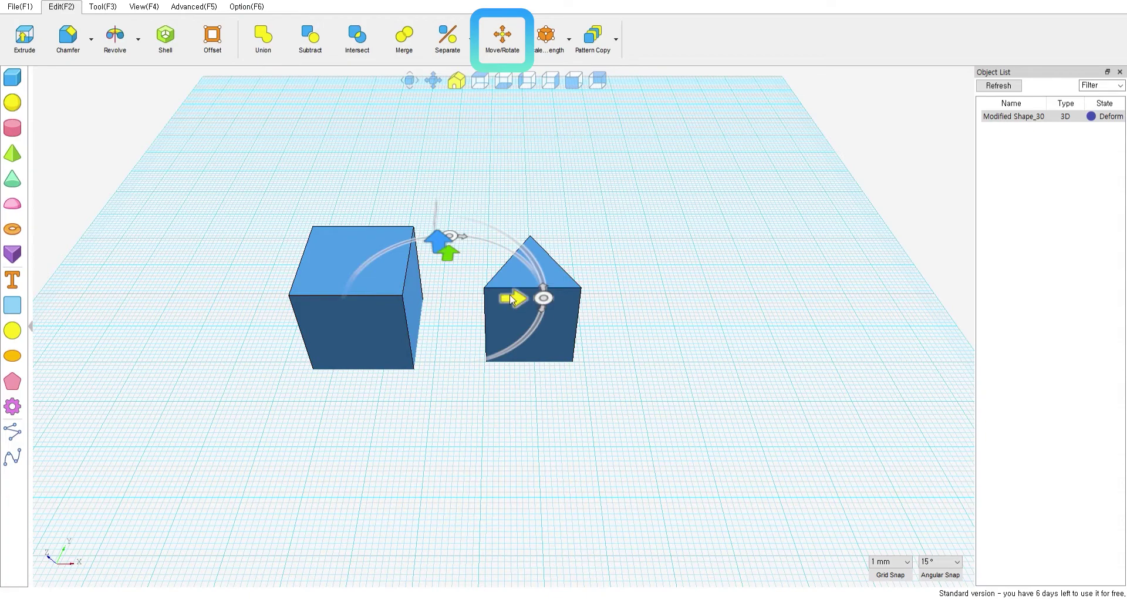
{"action": "mouse_move", "coordinate": [512, 300]}
{"action": "left_mouse_down"}
{"action": "mouse_move", "coordinate": [611, 315]}
{"action": "mouse_move", "coordinate": [526, 315]}
{"action": "left_mouse_up"}
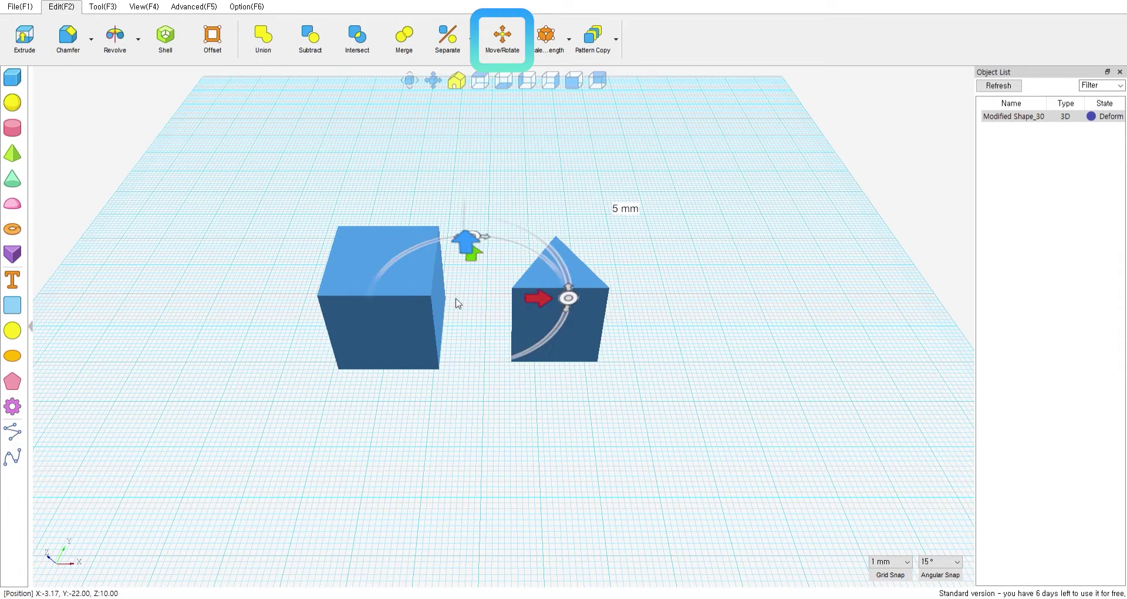
{"action": "left_click", "coordinate": [468, 243]}
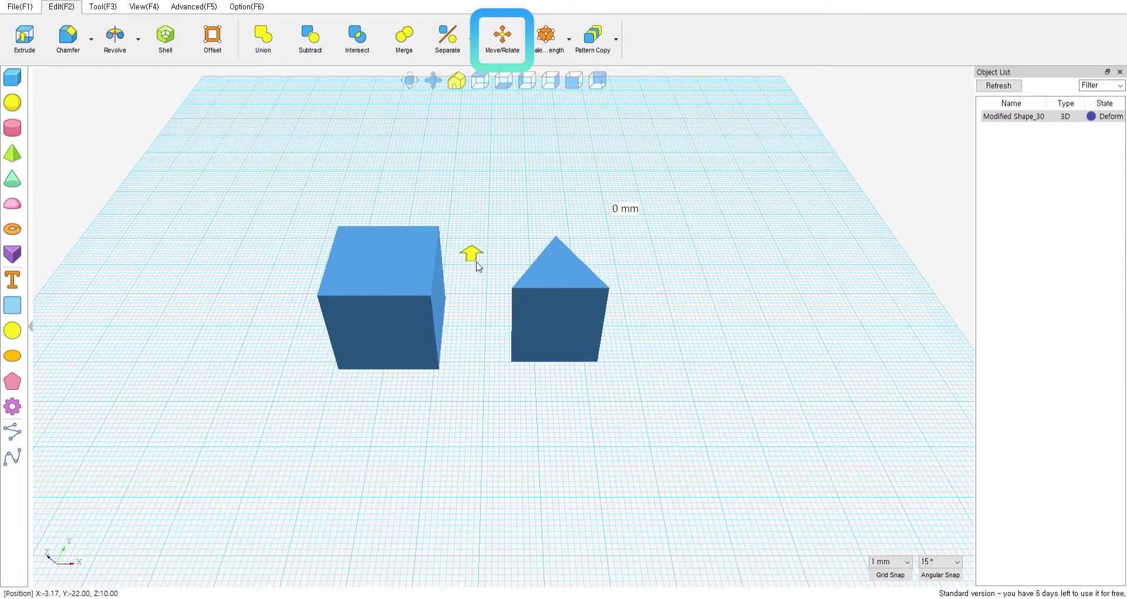
{"action": "left_click", "coordinate": [668, 326]}
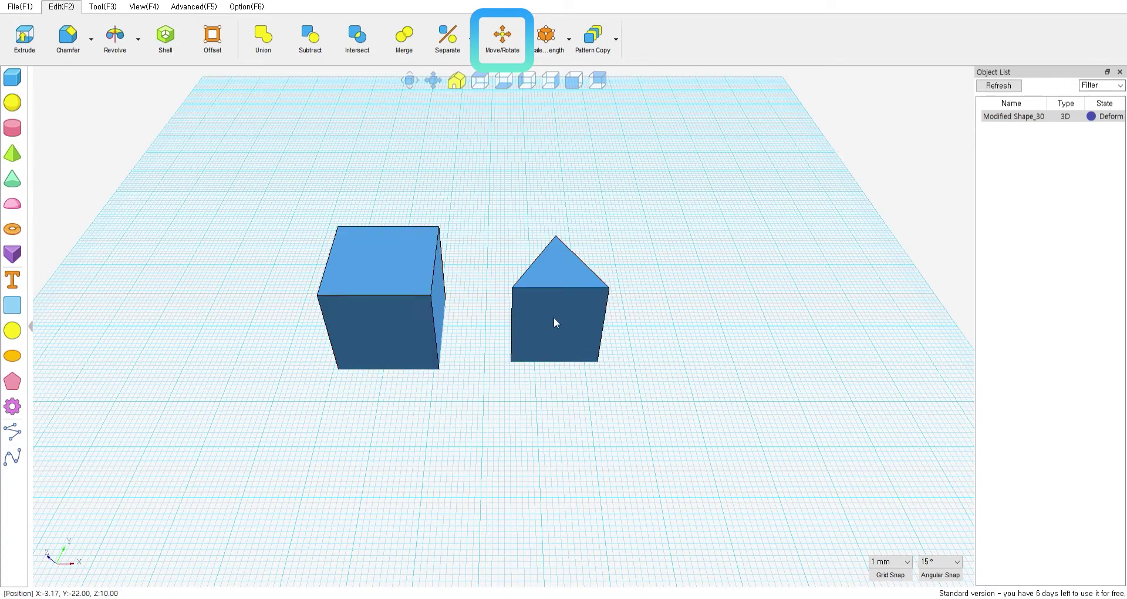
{"action": "left_click_drag", "start_coordinate": [554, 317], "coordinate": [582, 307]}
{"action": "left_click", "coordinate": [580, 308]}
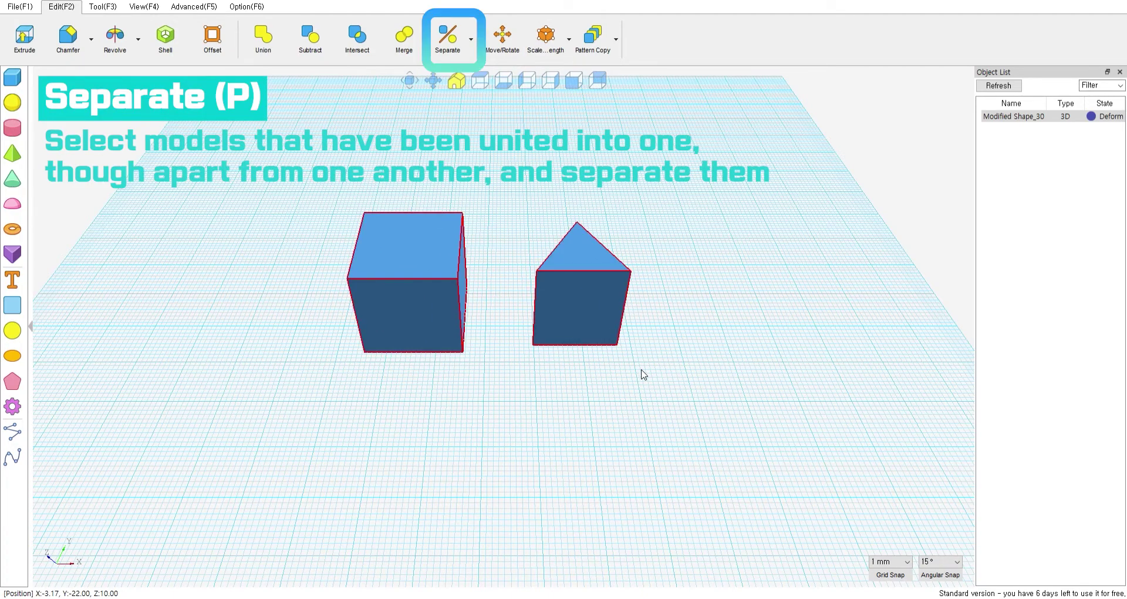
- Split the united shape into separate cube and prism objects with Separate, and move the pieces individually to test the result
{"action": "left_click", "coordinate": [449, 52]}
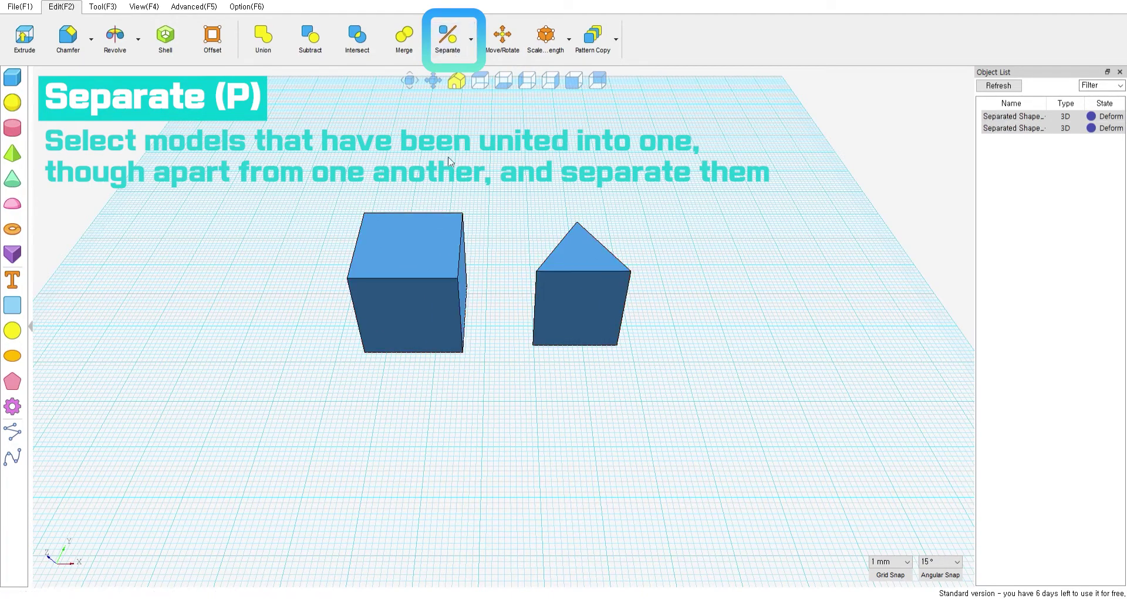
{"action": "left_click", "coordinate": [424, 264]}
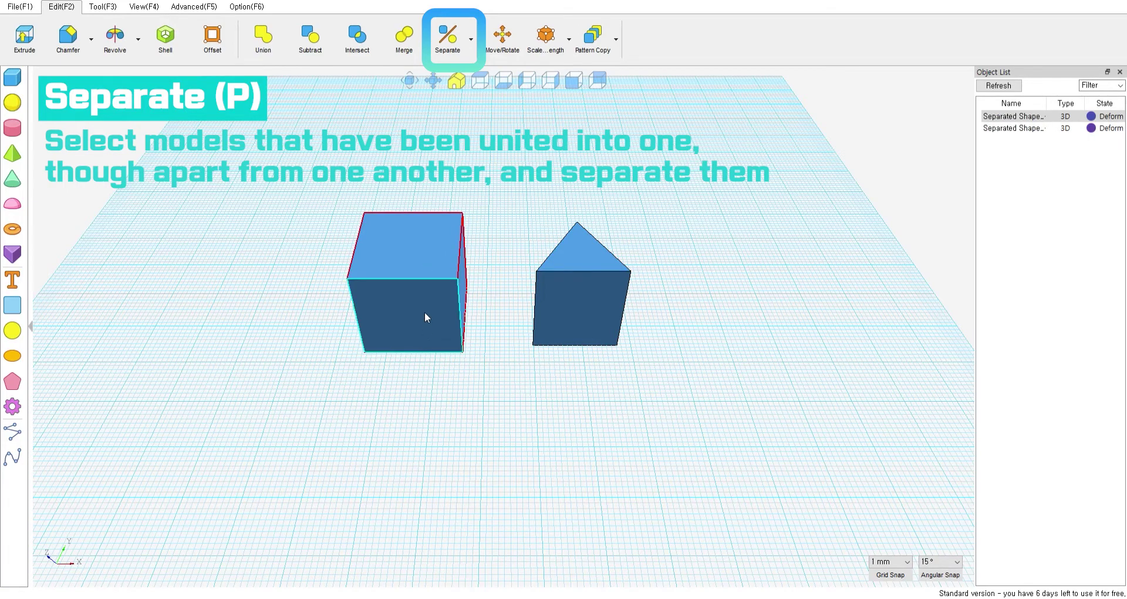
{"action": "left_click_drag", "start_coordinate": [425, 317], "coordinate": [473, 321]}
{"action": "left_click", "coordinate": [616, 302]}
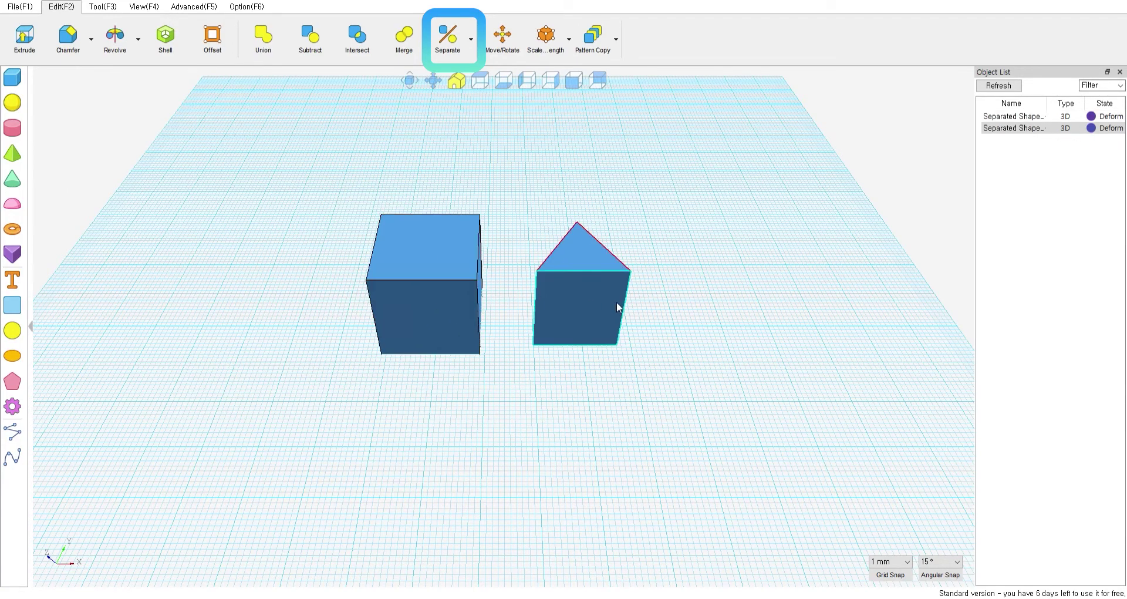
{"action": "mouse_move", "coordinate": [616, 302]}
{"action": "left_mouse_down"}
{"action": "mouse_move", "coordinate": [581, 298]}
{"action": "mouse_move", "coordinate": [737, 323]}
{"action": "mouse_move", "coordinate": [621, 312]}
{"action": "left_mouse_up"}
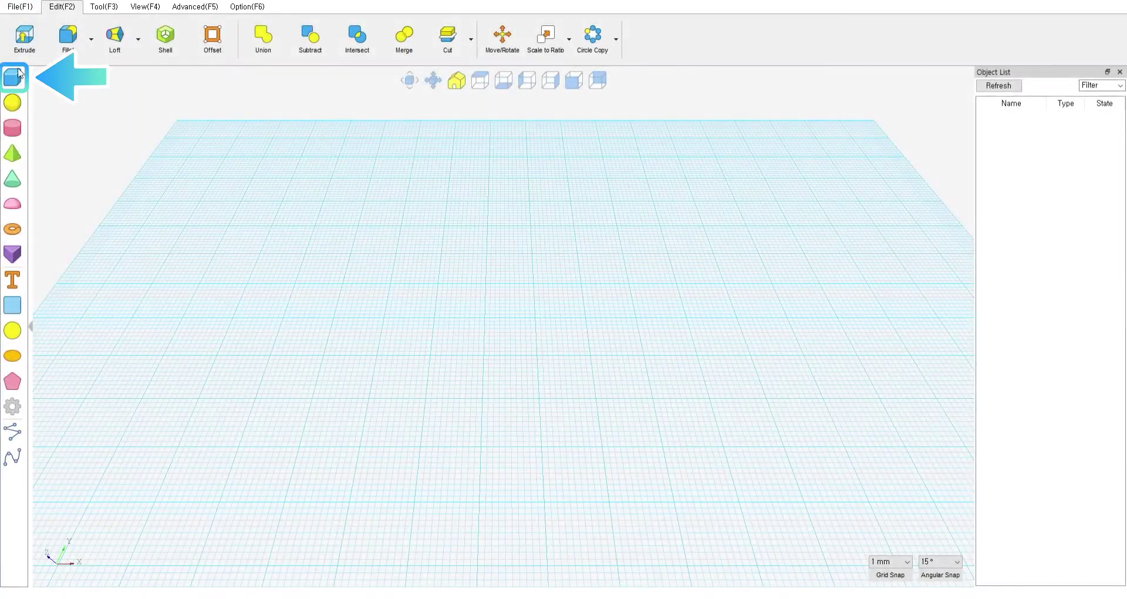
- Add a 20 mm cube and a three-sided prism of radius 10 and height 20 next to each other on the empty grid
{"action": "left_click", "coordinate": [13, 77]}
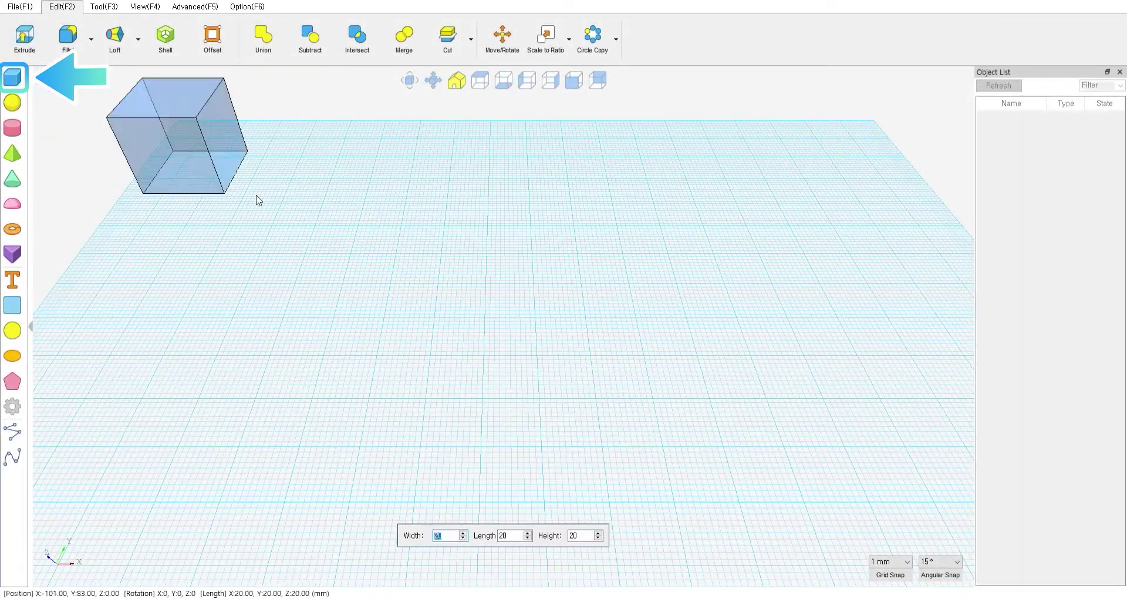
{"action": "left_click", "coordinate": [421, 358]}
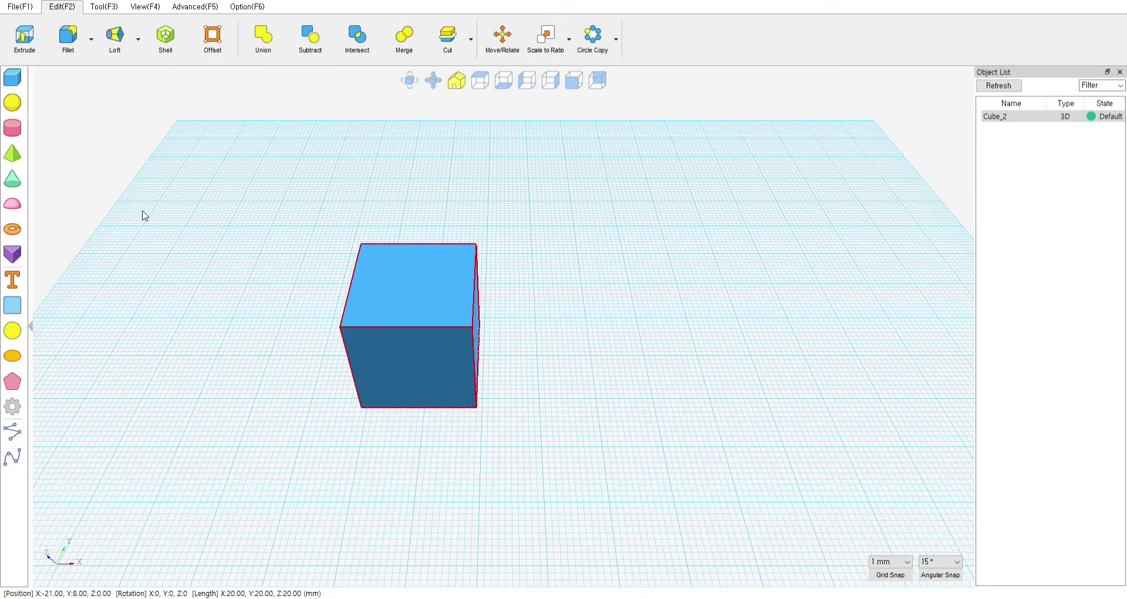
{"action": "left_click", "coordinate": [17, 256]}
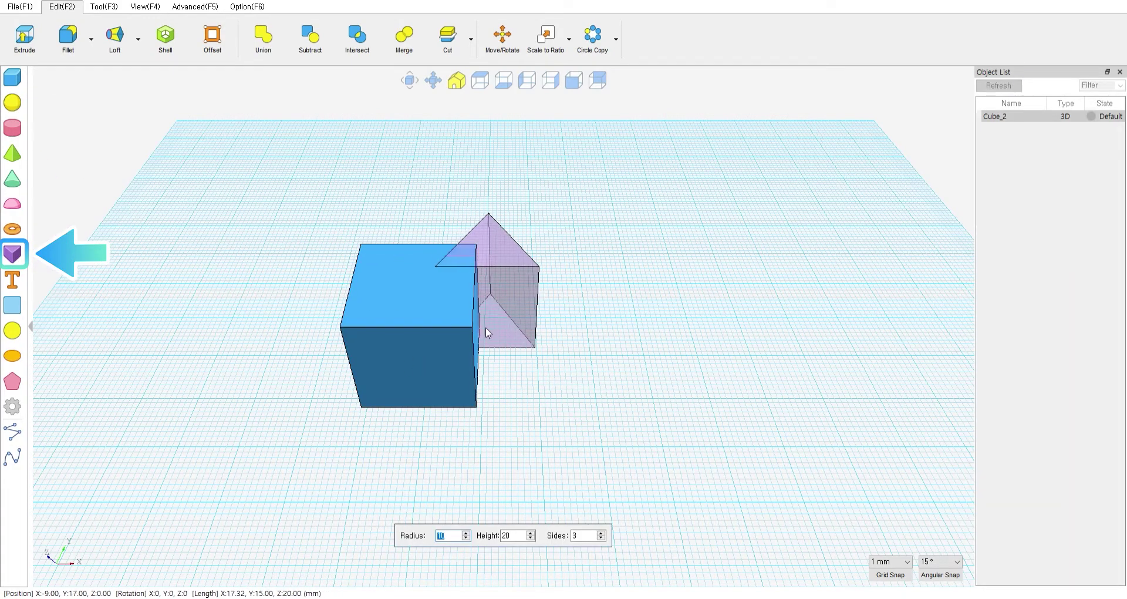
{"action": "left_click", "coordinate": [542, 368]}
{"action": "scroll", "coordinate": [541, 362], "scroll_direction": "up", "scroll_amount": 3}
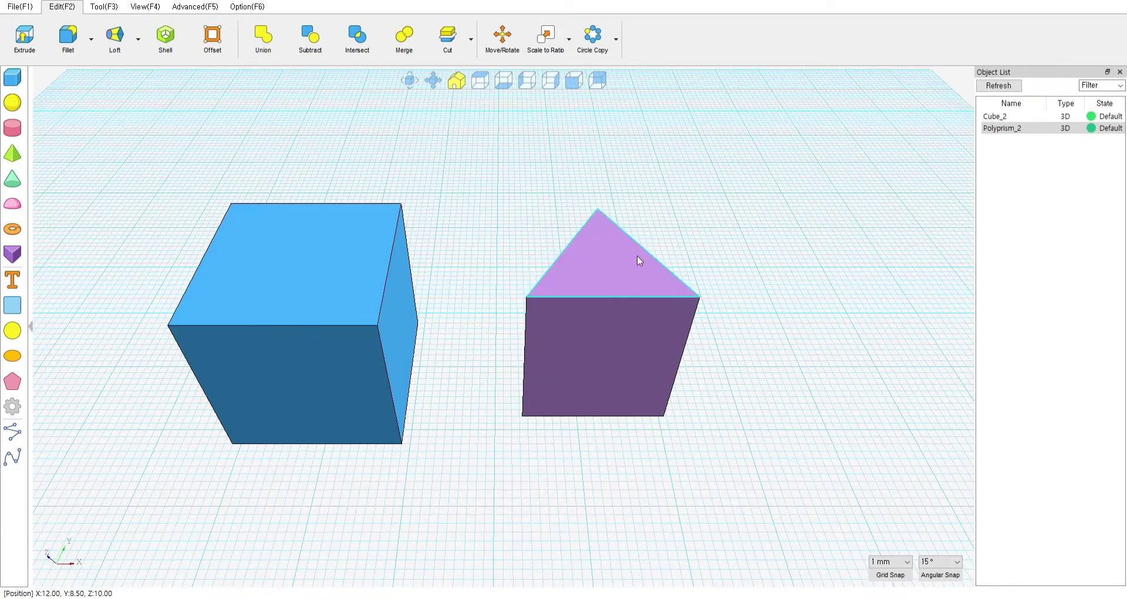
- Move the prism 3 mm toward the cube along the X axis with Move/Rotate
{"action": "key", "text": "t"}
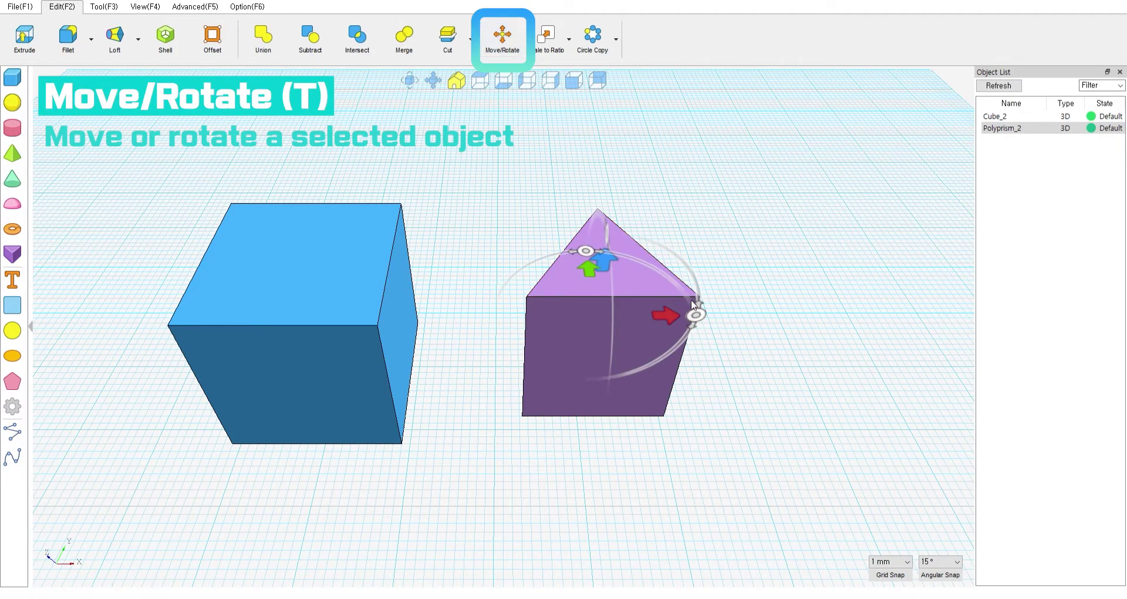
{"action": "left_click_drag", "start_coordinate": [665, 317], "coordinate": [639, 331]}
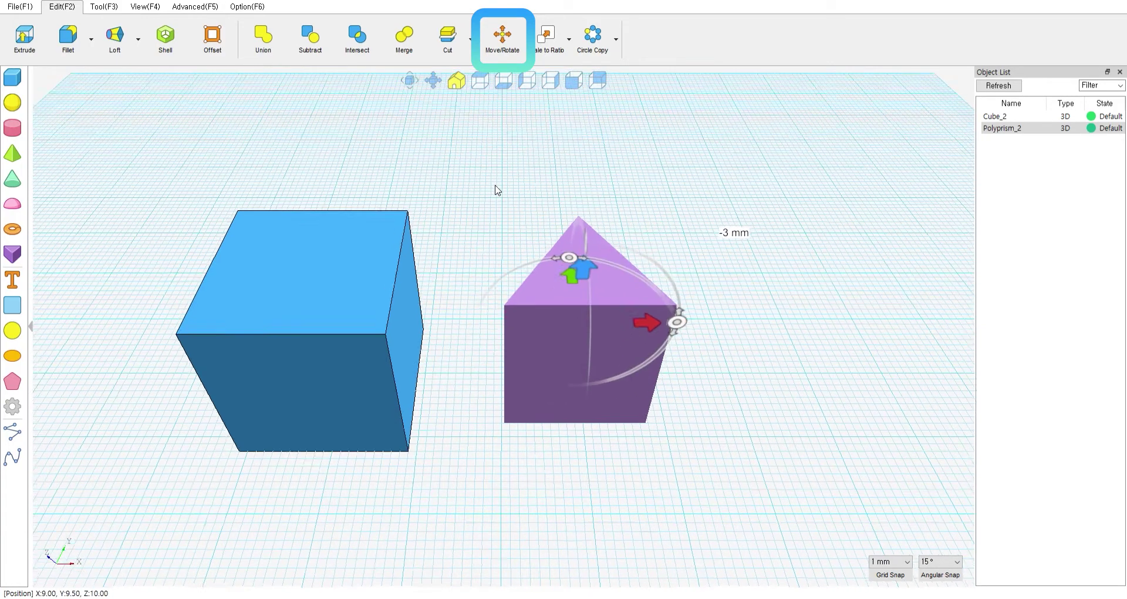
{"action": "middle_click_drag", "start_coordinate": [496, 189], "coordinate": [507, 226]}
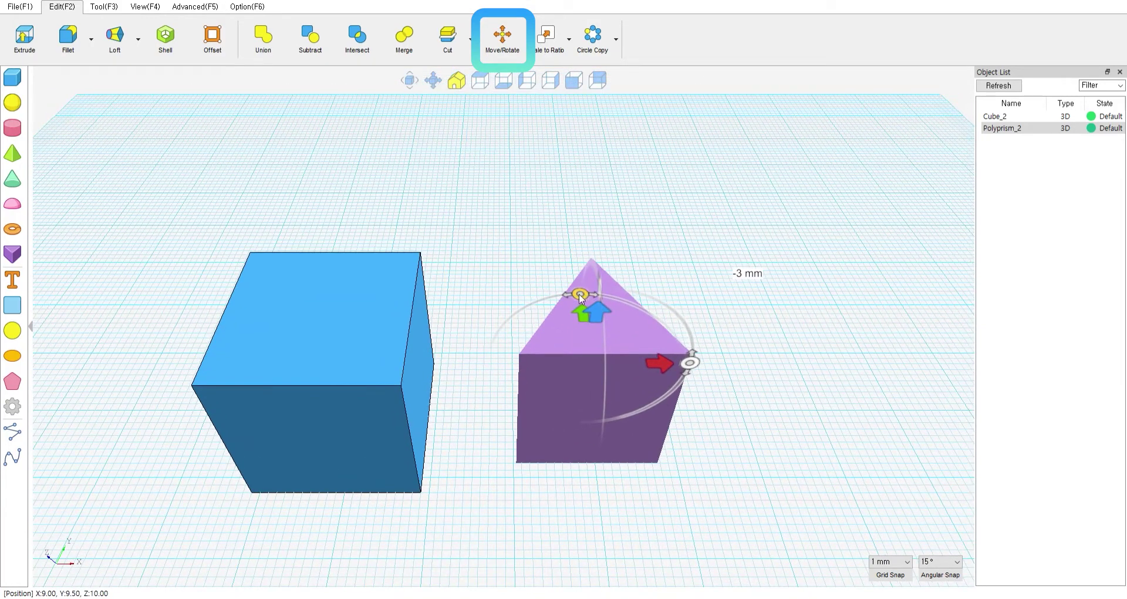
- Try rotating the prism with Move/Rotate, both with the 15° Angular Snap and with Angular Snap set to Off
{"action": "mouse_move", "coordinate": [580, 298]}
{"action": "left_mouse_down"}
{"action": "mouse_move", "coordinate": [536, 303]}
{"action": "mouse_move", "coordinate": [618, 308]}
{"action": "mouse_move", "coordinate": [555, 287]}
{"action": "mouse_move", "coordinate": [591, 294]}
{"action": "mouse_move", "coordinate": [579, 289]}
{"action": "left_mouse_up"}
{"action": "mouse_move", "coordinate": [576, 291]}
{"action": "right_mouse_down"}
{"action": "mouse_move", "coordinate": [582, 301]}
{"action": "mouse_move", "coordinate": [579, 289]}
{"action": "right_mouse_up"}
{"action": "left_click", "coordinate": [934, 561]}
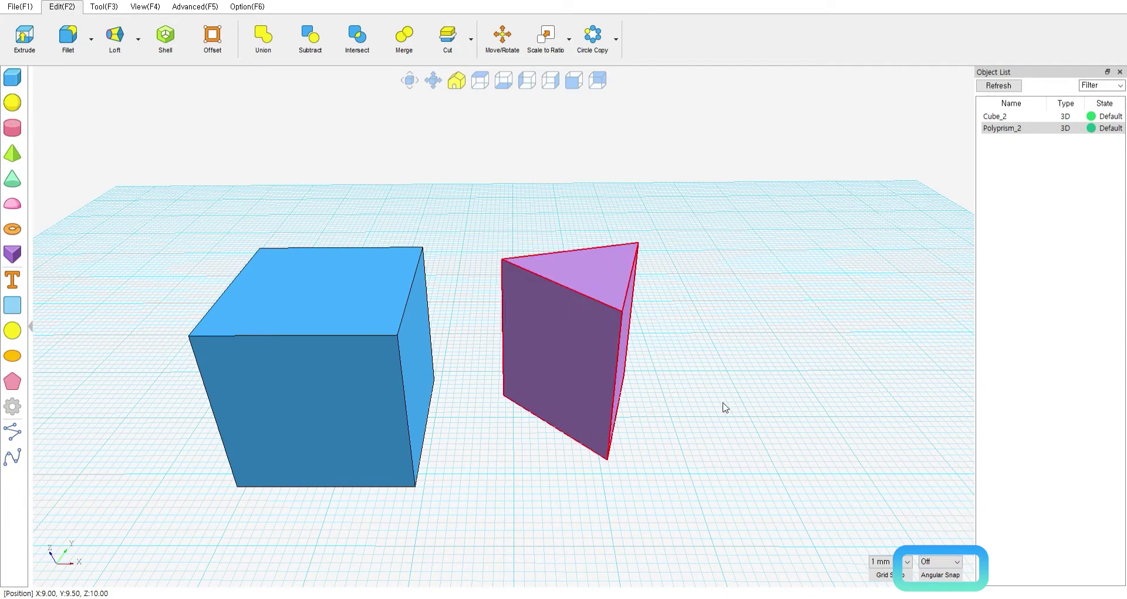
{"action": "left_click", "coordinate": [503, 37]}
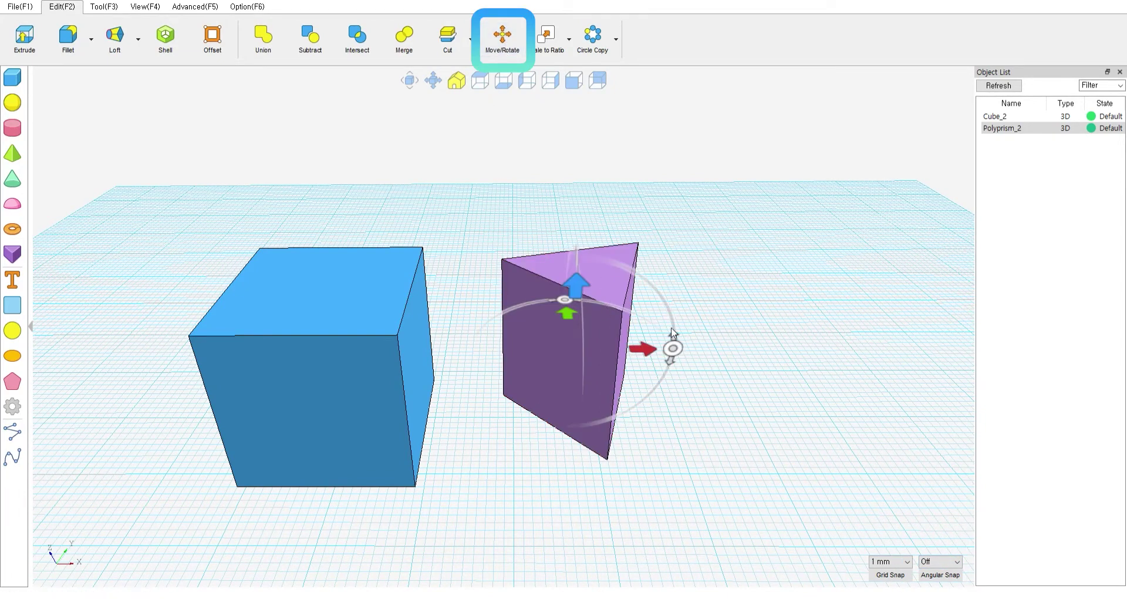
{"action": "left_click_drag", "start_coordinate": [675, 345], "coordinate": [599, 426]}
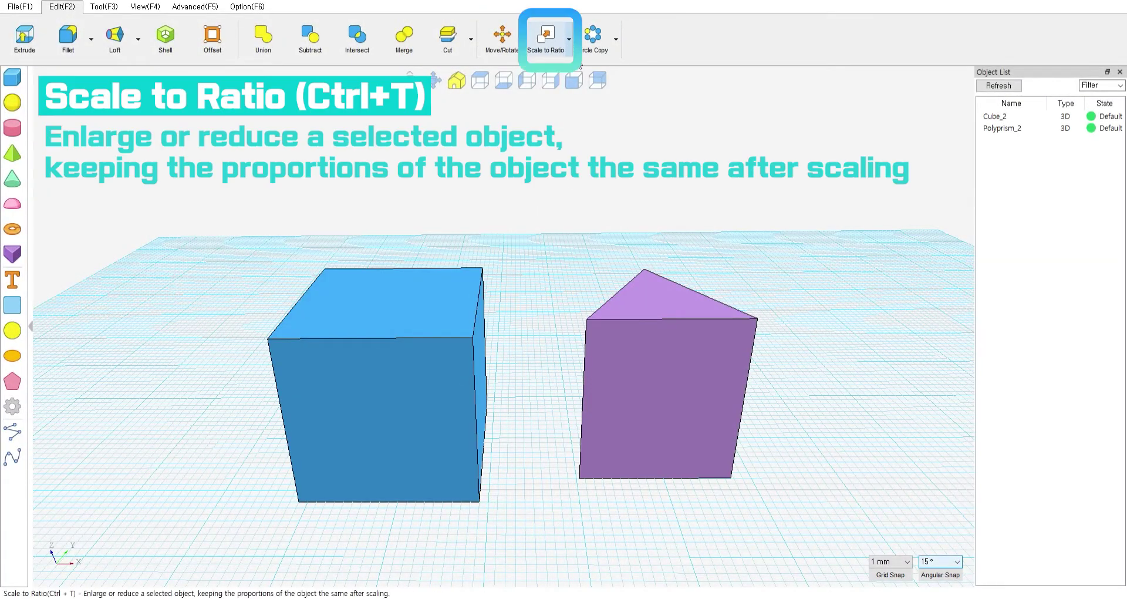
- Try enlarging the prism uniformly by a factor of 2 with Scale to Ratio, and set the factor back to 1
{"action": "key", "text": "ctrl+t"}
{"action": "left_click", "coordinate": [680, 328]}
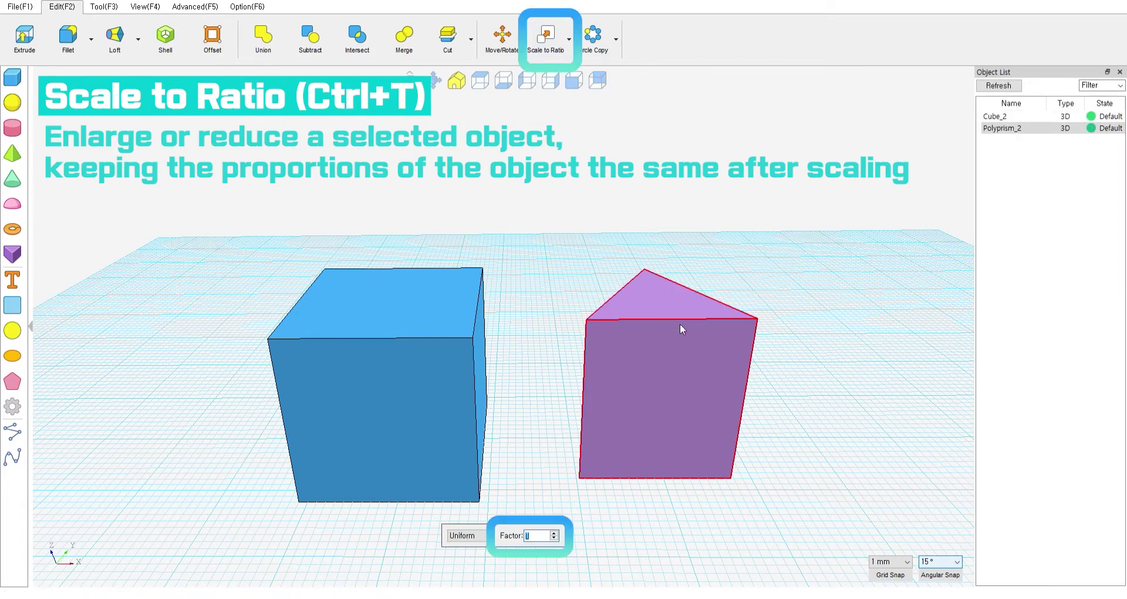
{"action": "key", "text": "Return"}
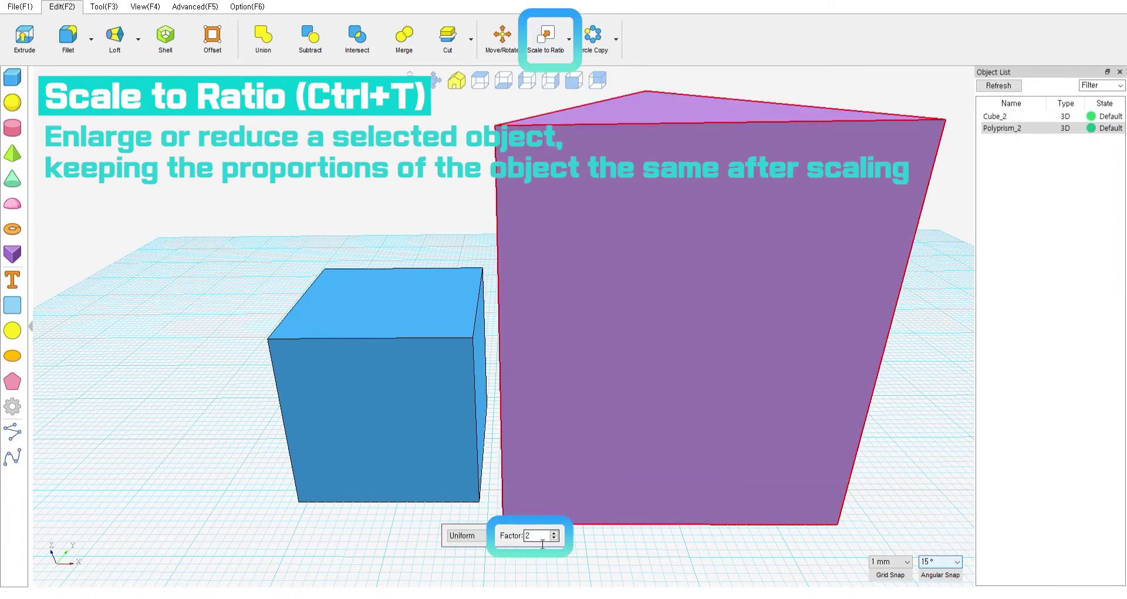
{"action": "type", "text": "1"}
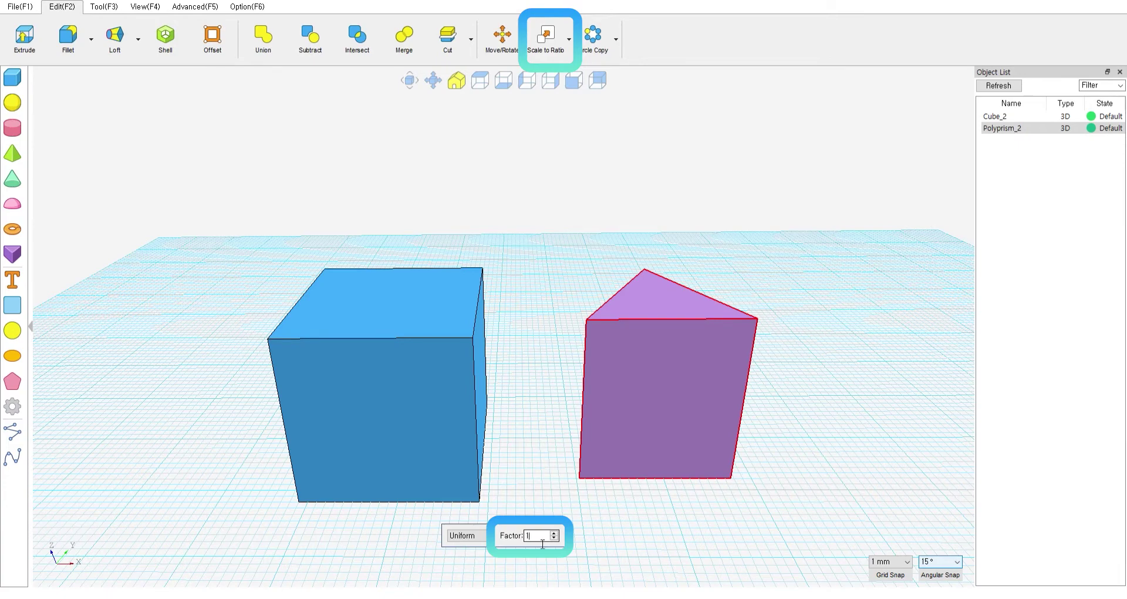
- Try a uniform scale factor of 3 on the prism, and return the factor to 1 before finishing Scale to Ratio
{"action": "scroll", "coordinate": [539, 489], "scroll_direction": "down", "scroll_amount": 3}
{"action": "type", "text": "3"}
{"action": "scroll", "coordinate": [617, 478], "scroll_direction": "down", "scroll_amount": 3}
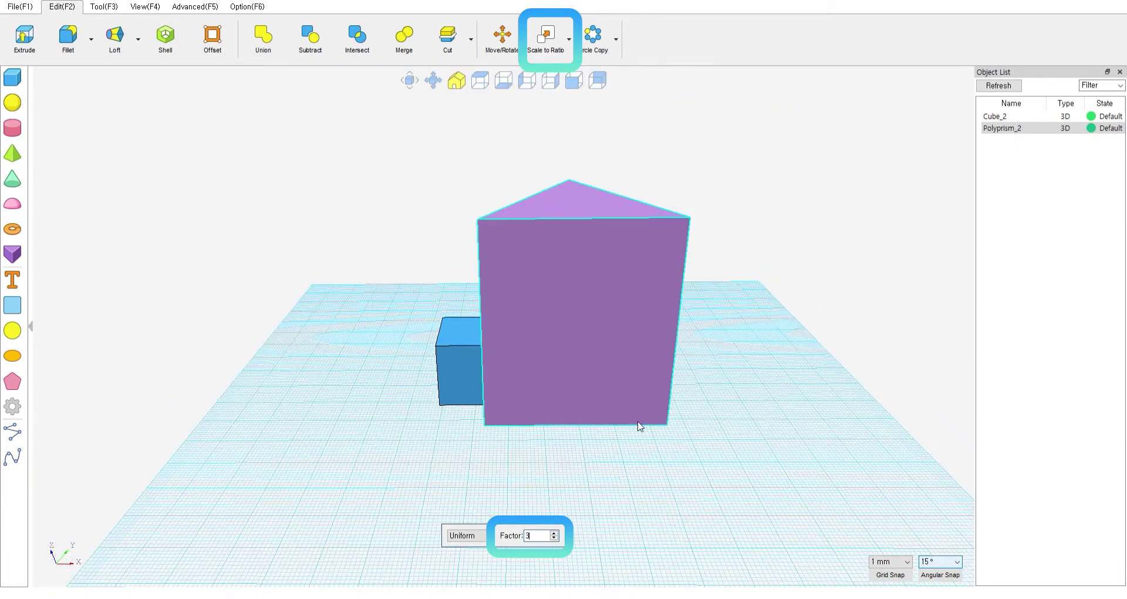
{"action": "left_click_drag", "start_coordinate": [541, 543], "coordinate": [513, 544]}
{"action": "type", "text": "1"}
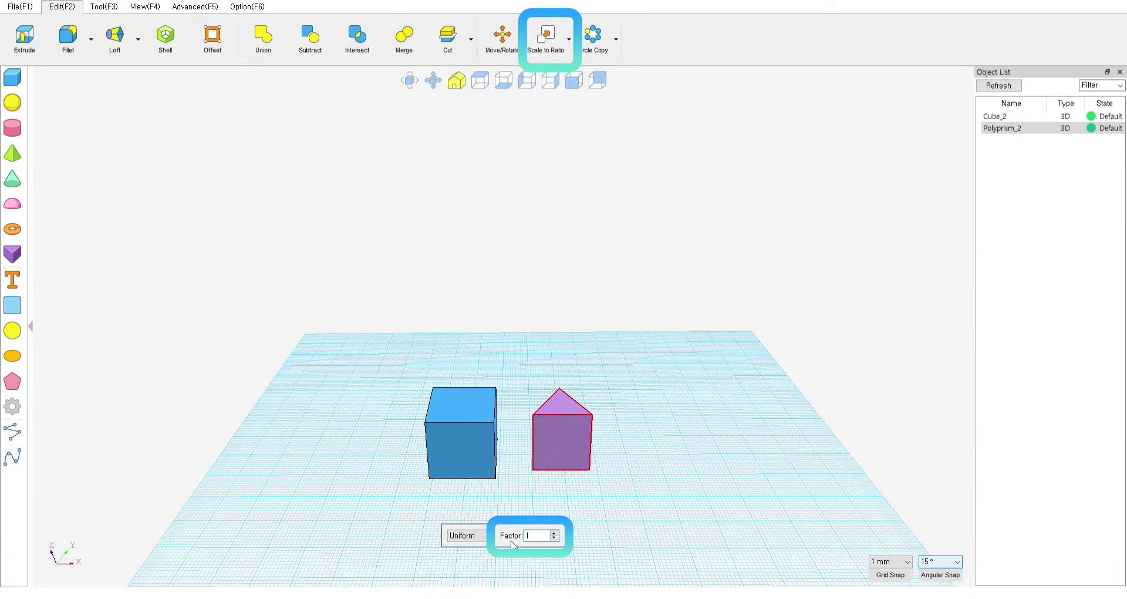
{"action": "key", "text": "Return"}
{"action": "scroll", "coordinate": [504, 388], "scroll_direction": "up", "scroll_amount": 3}
{"action": "middle_click_drag", "start_coordinate": [533, 424], "coordinate": [533, 340]}
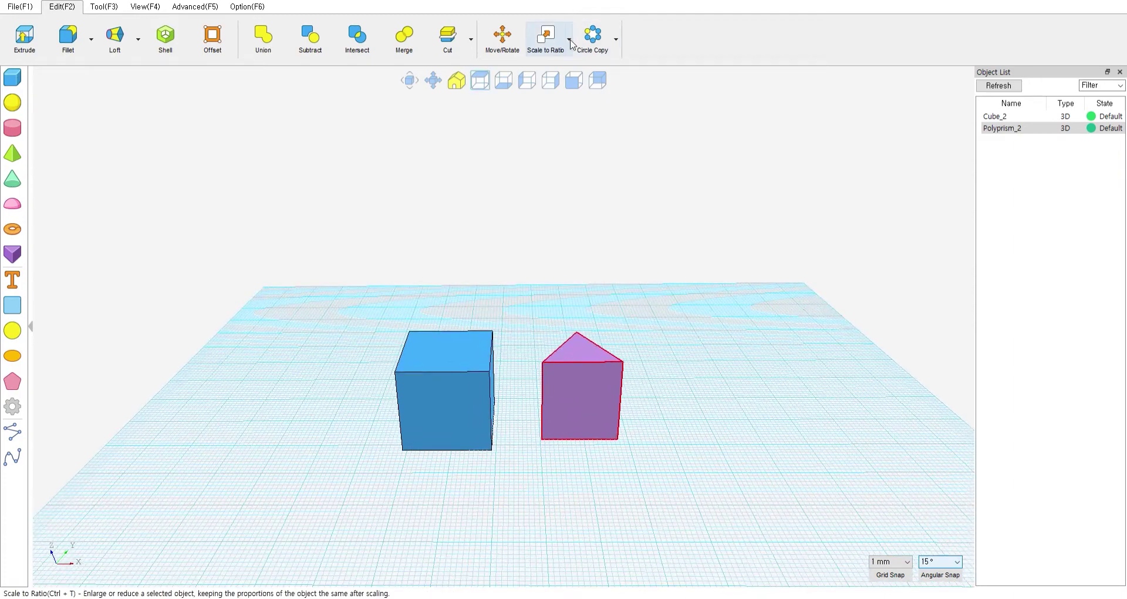
- Stretch the prism with Scale to Axis, using a factor of 2 along X, 3 along Y and 5 along Z
{"action": "left_click", "coordinate": [571, 40]}
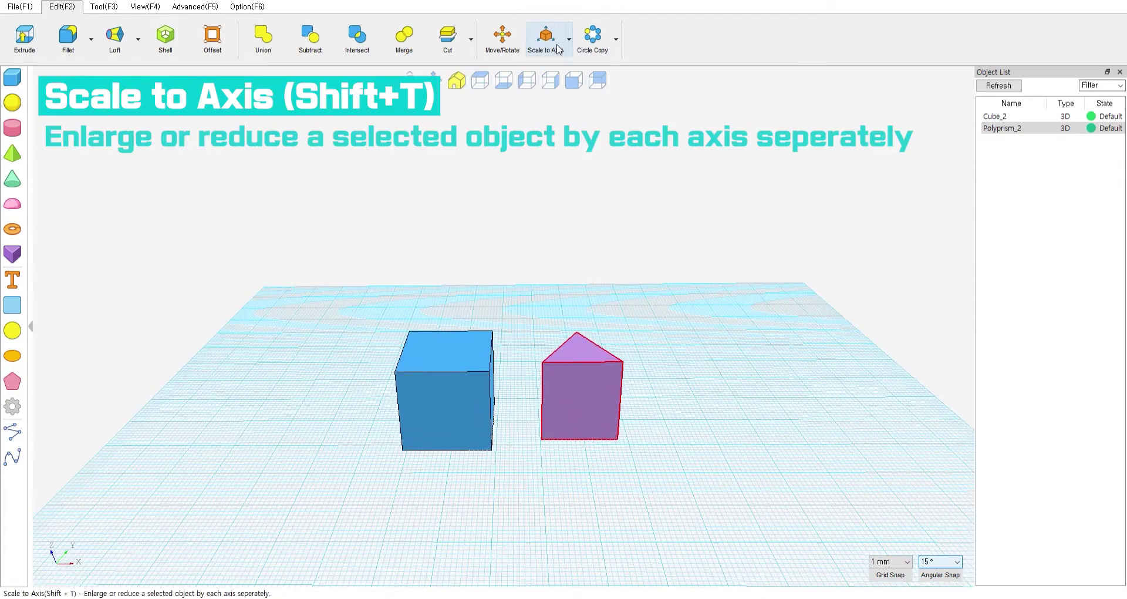
{"action": "left_click", "coordinate": [557, 48]}
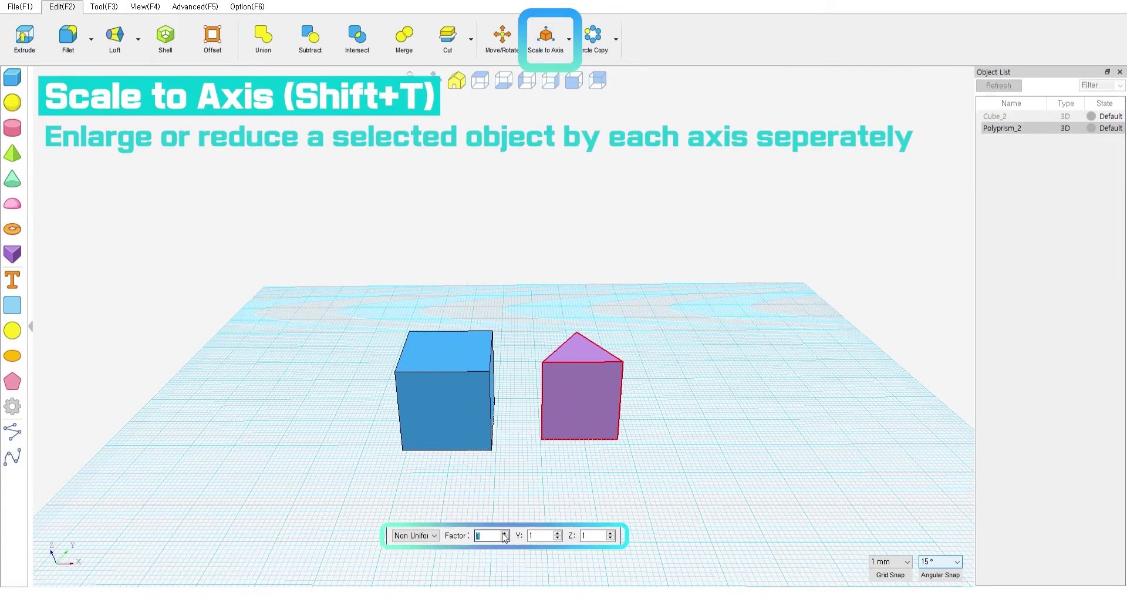
{"action": "type", "text": "2"}
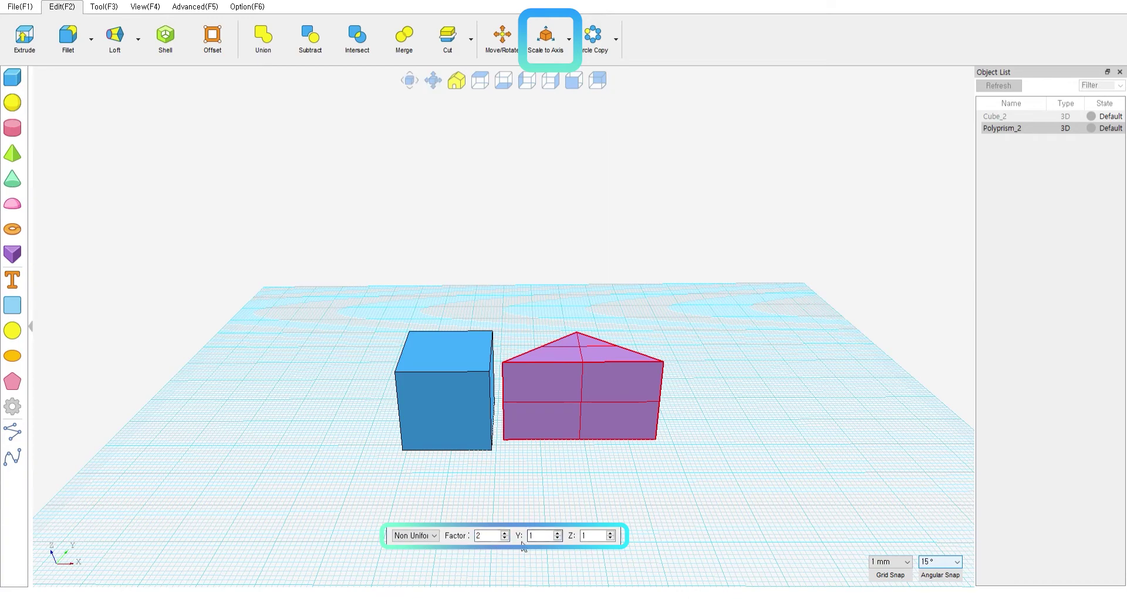
{"action": "type", "text": "3"}
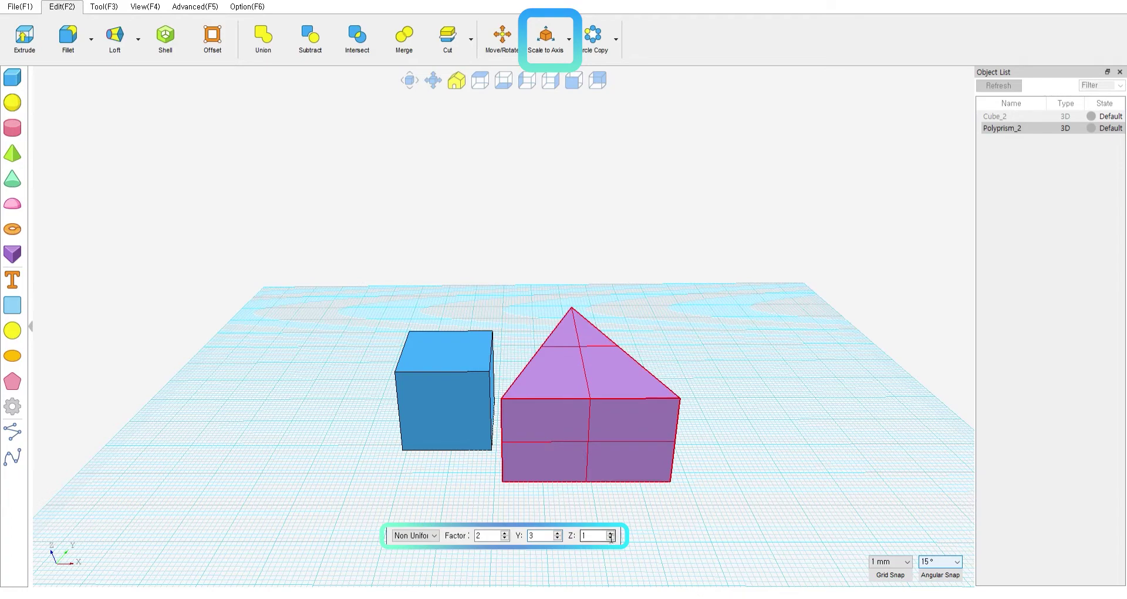
{"action": "type", "text": "5"}
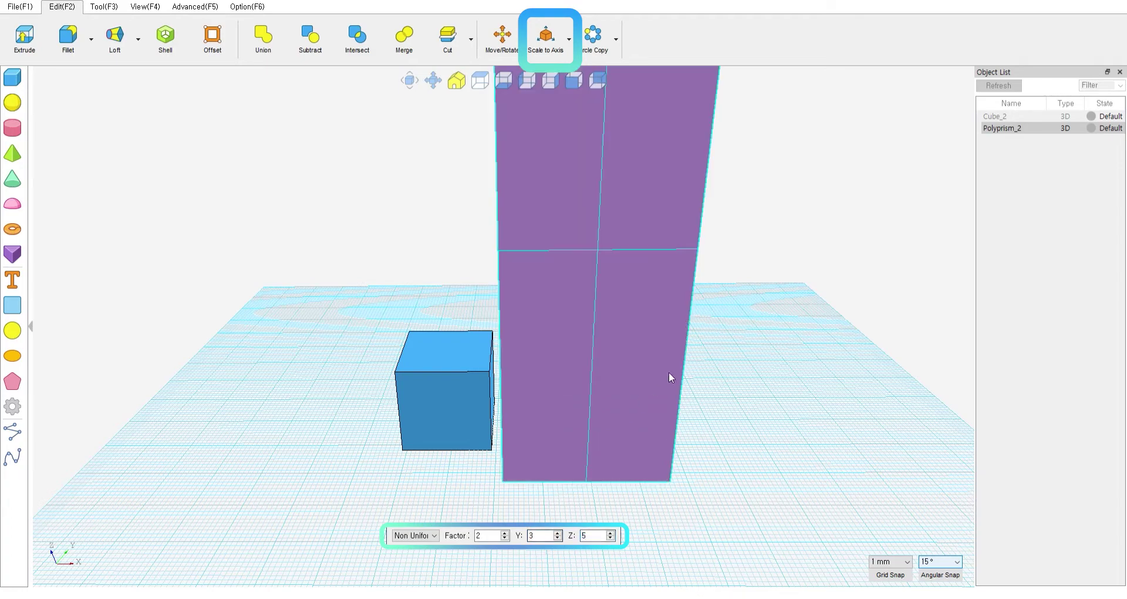
{"action": "scroll", "coordinate": [669, 376], "scroll_direction": "down", "scroll_amount": 3}
{"action": "middle_click_drag", "start_coordinate": [705, 395], "coordinate": [676, 365]}
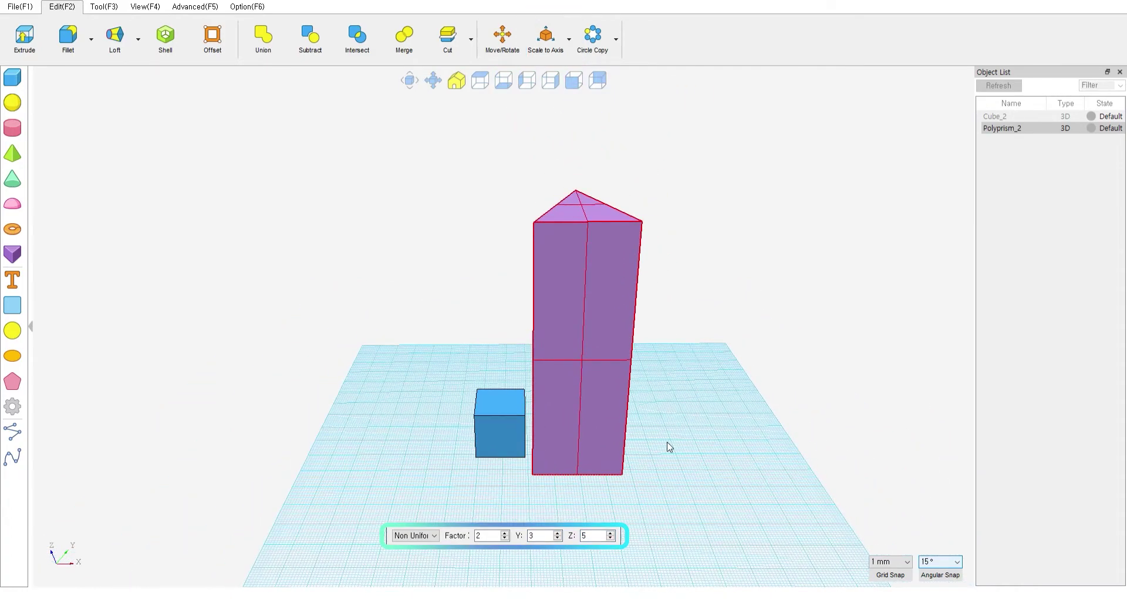
- Set the prism's Z and Y scale factors to 2 and finish Scale to Axis
{"action": "type", "text": "2"}
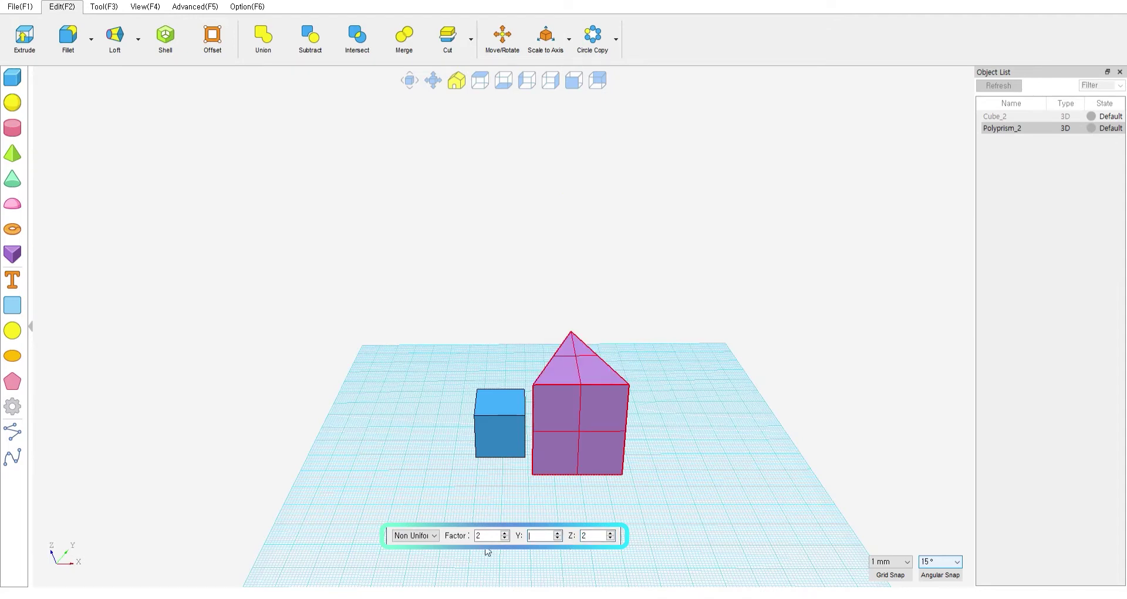
{"action": "type", "text": "2"}
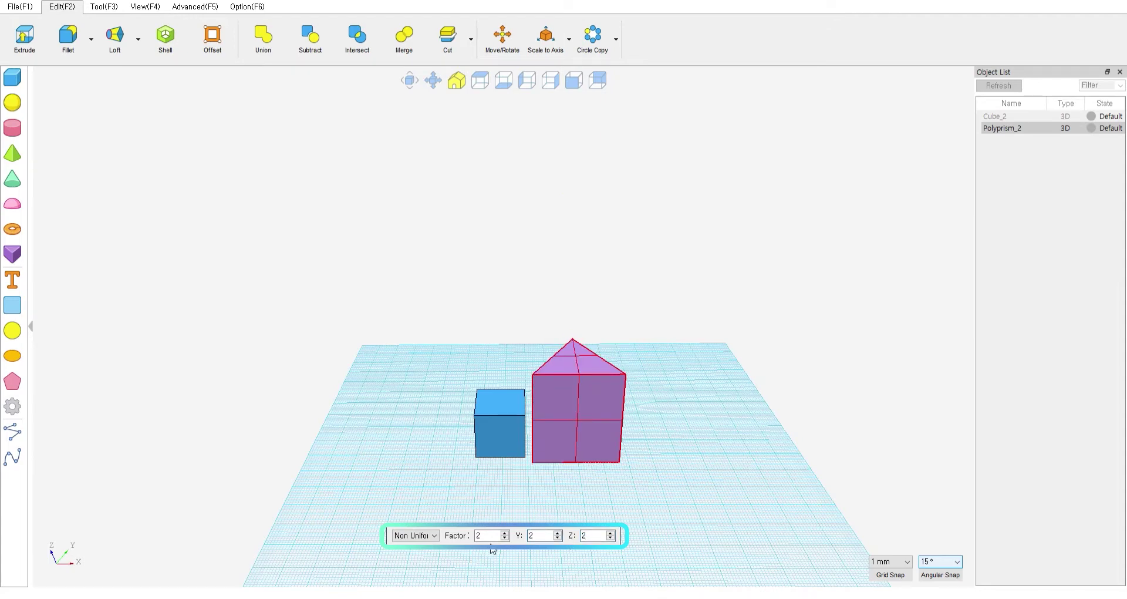
{"action": "key", "text": "Return"}
{"action": "left_click", "coordinate": [641, 468]}
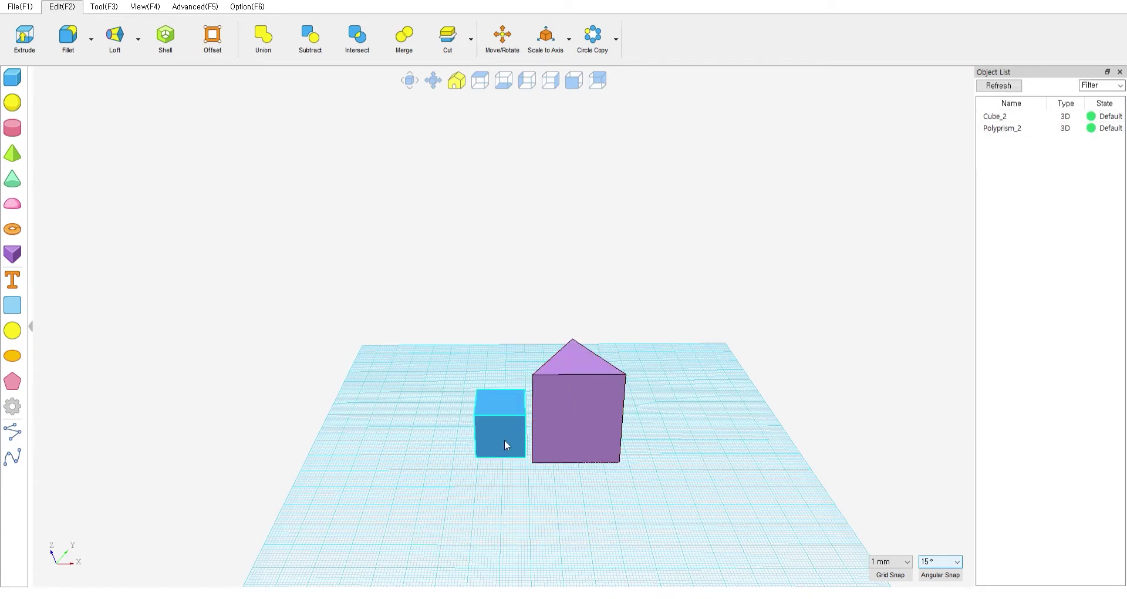
- Resize the prism with Scale to Length, setting its width, depth and height to 20 mm each
{"action": "scroll", "coordinate": [505, 443], "scroll_direction": "up", "scroll_amount": 5}
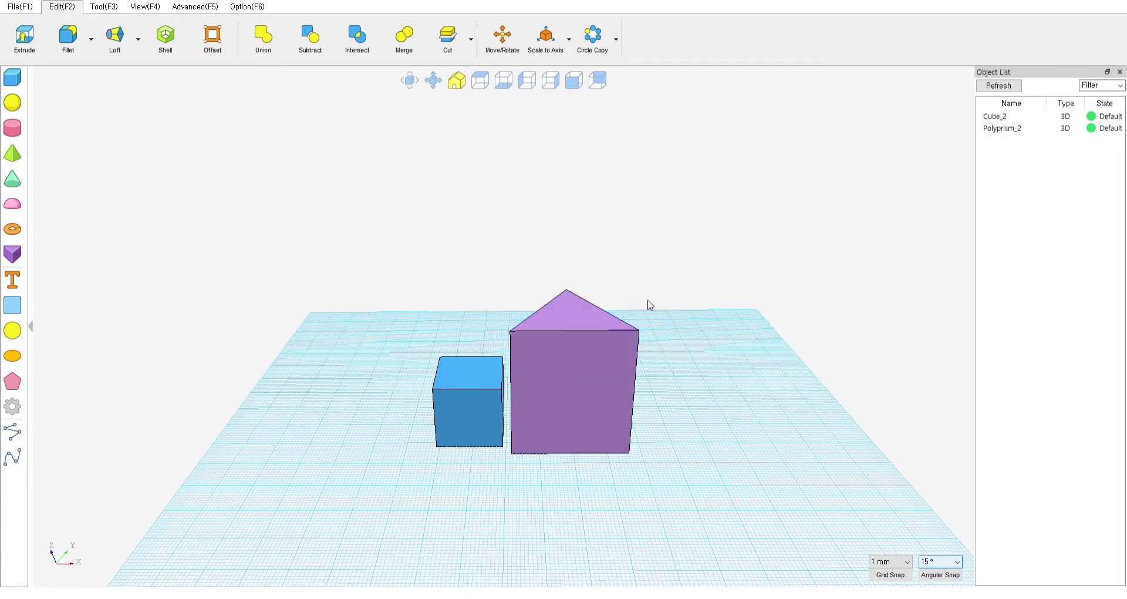
{"action": "left_click", "coordinate": [569, 40]}
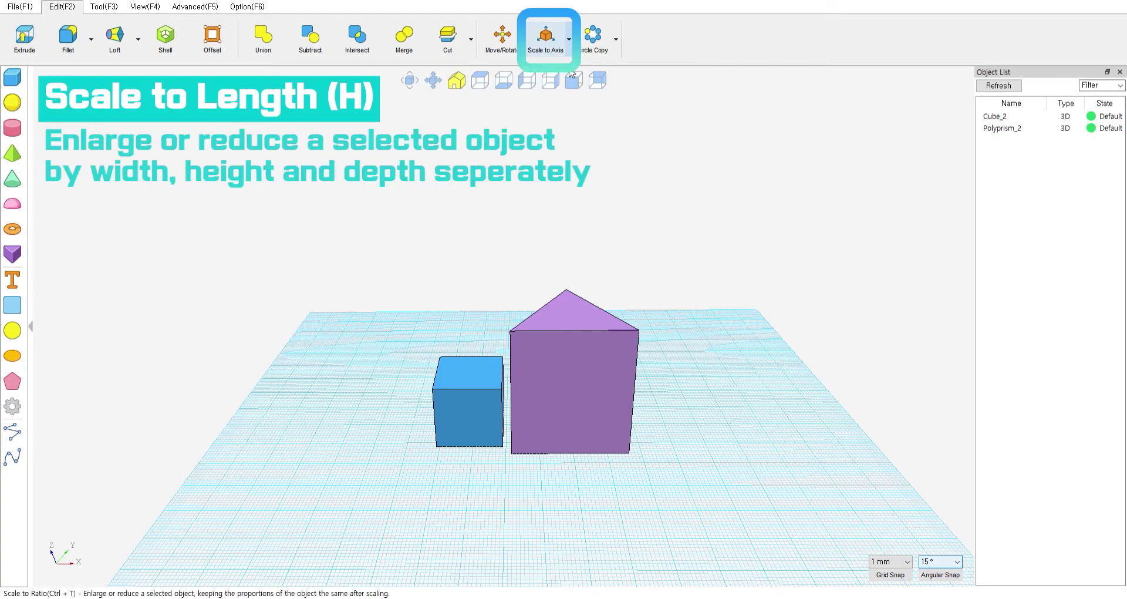
{"action": "left_click", "coordinate": [568, 92]}
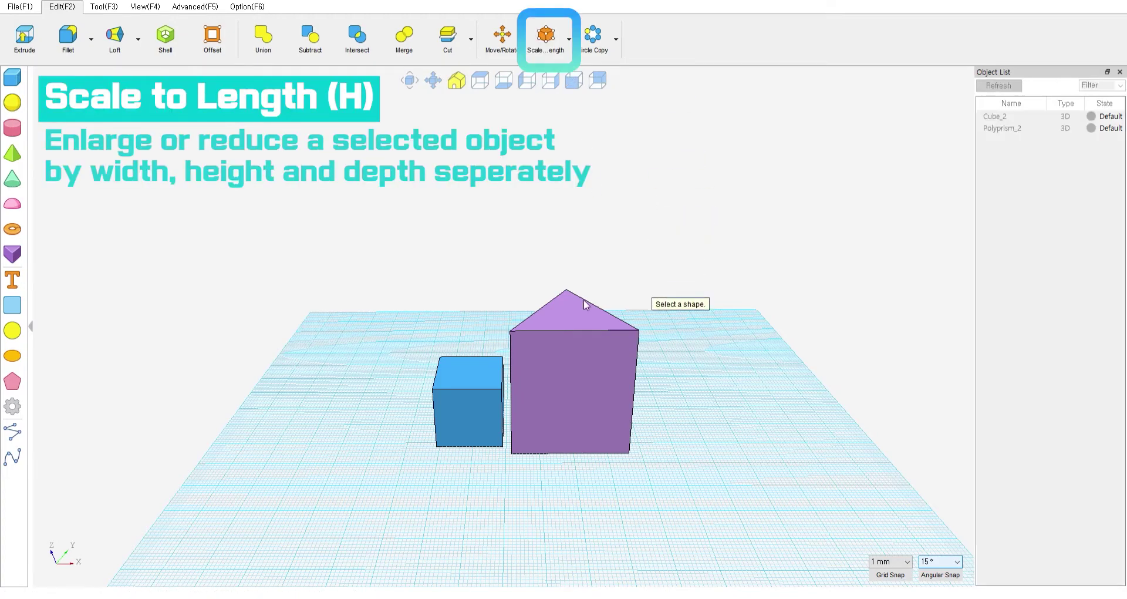
{"action": "left_click", "coordinate": [577, 356]}
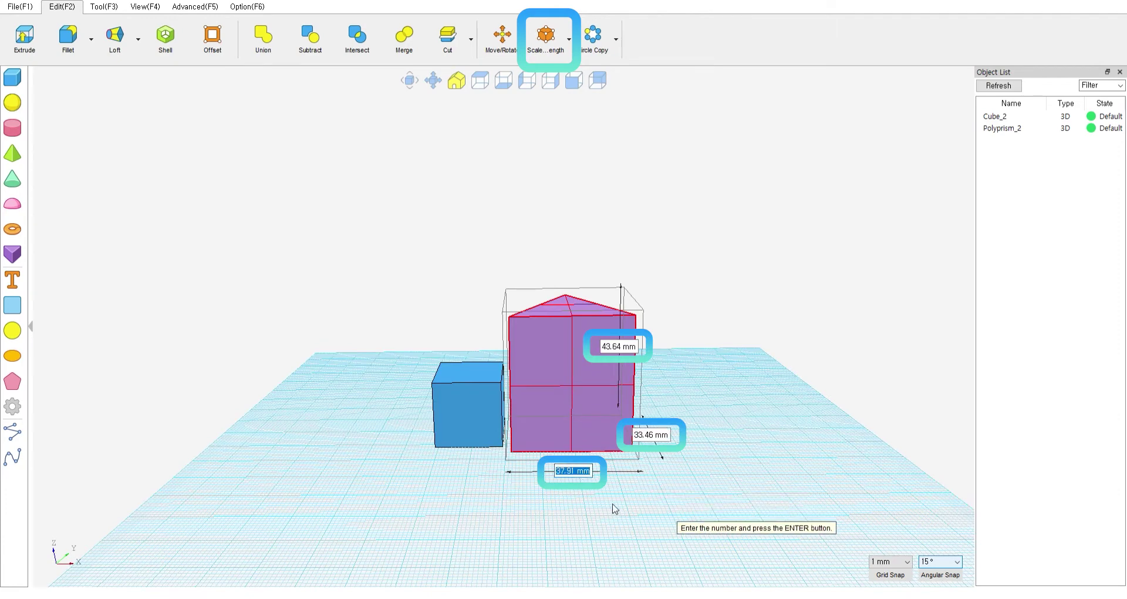
{"action": "type", "text": "20"}
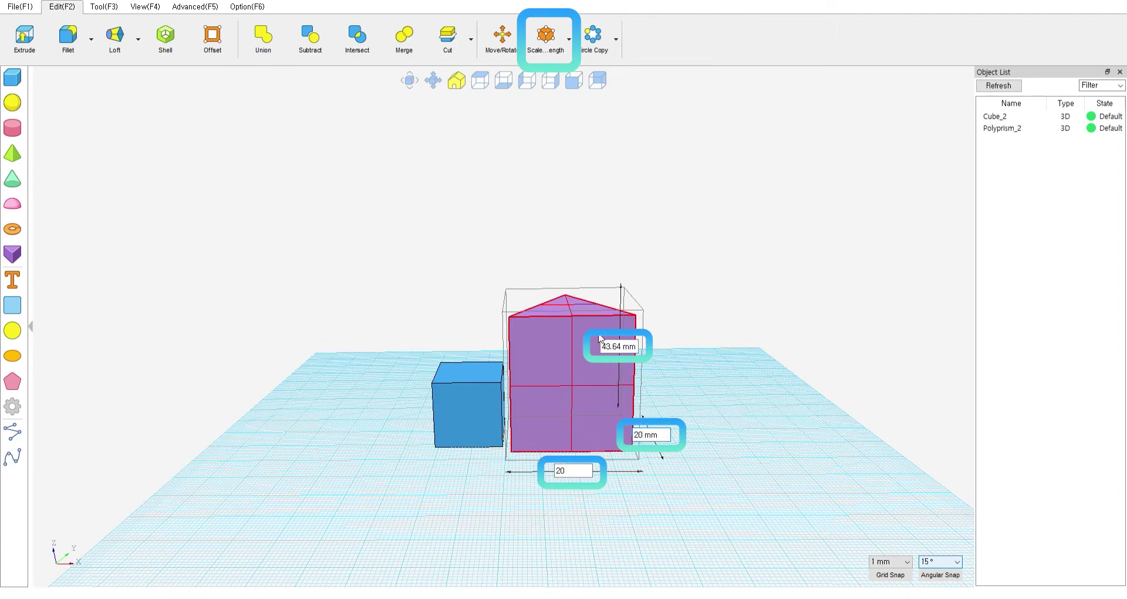
{"action": "type", "text": "20"}
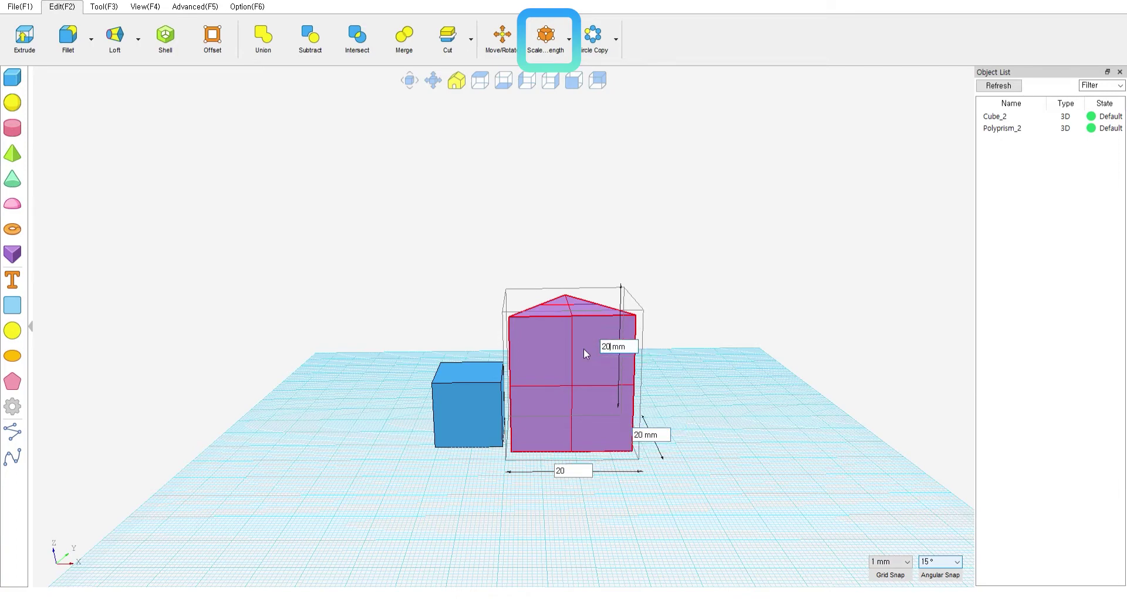
{"action": "key", "text": "Return"}
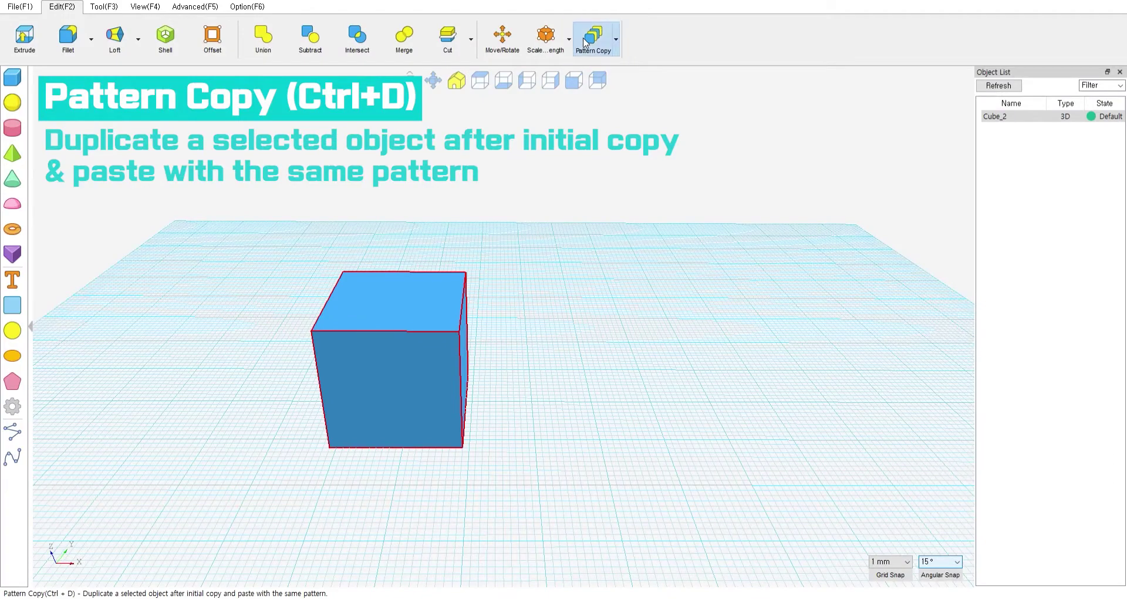
- Pattern-copy the cube along the X axis with a small gap, repeat the copy twice at the same spacing, and apply
{"action": "left_click", "coordinate": [584, 43]}
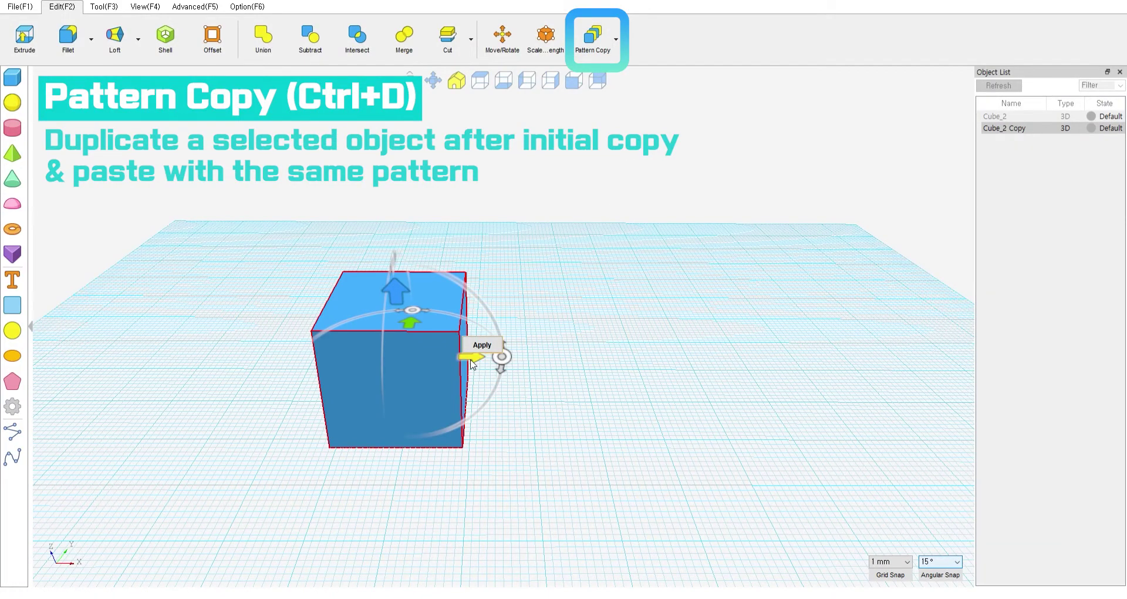
{"action": "left_click_drag", "start_coordinate": [472, 364], "coordinate": [645, 357]}
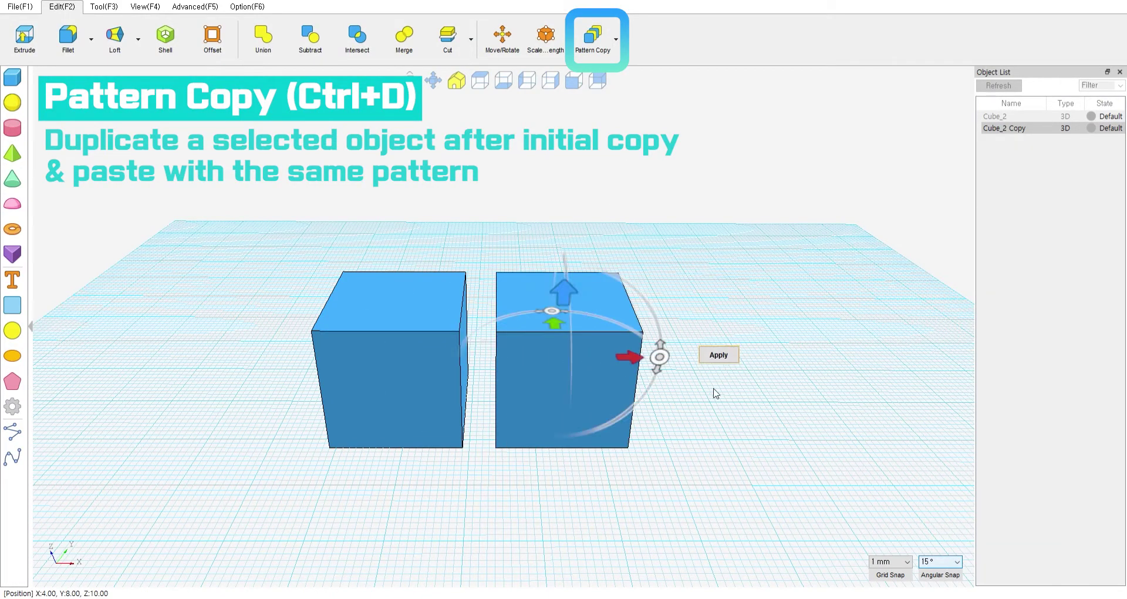
{"action": "key", "text": "ctrl+d"}
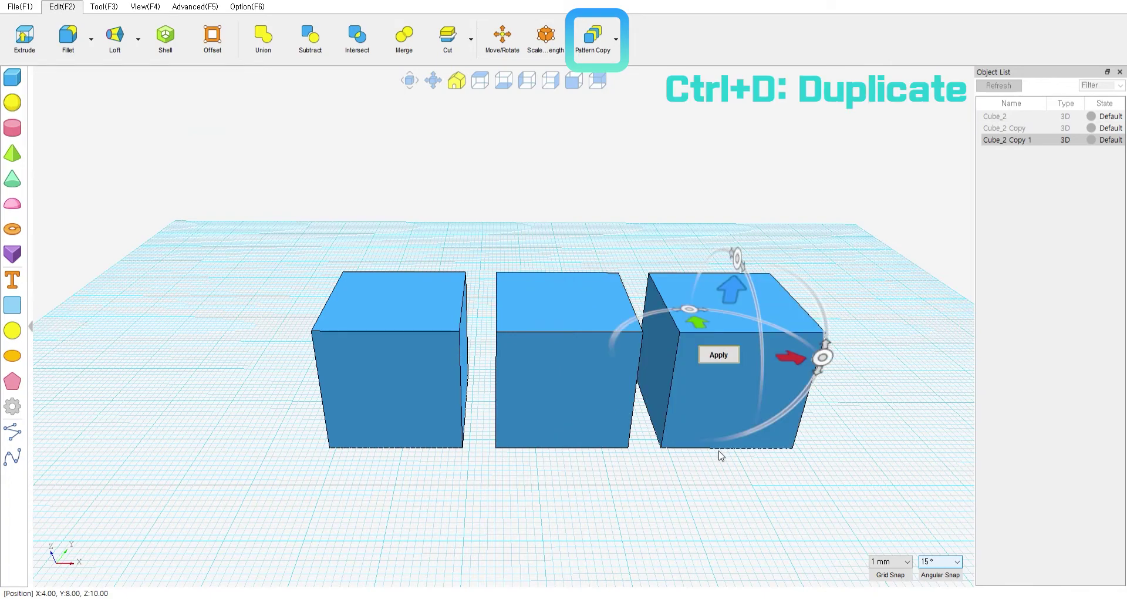
{"action": "middle_click_drag", "start_coordinate": [795, 438], "coordinate": [667, 420]}
{"action": "key", "text": "ctrl+d"}
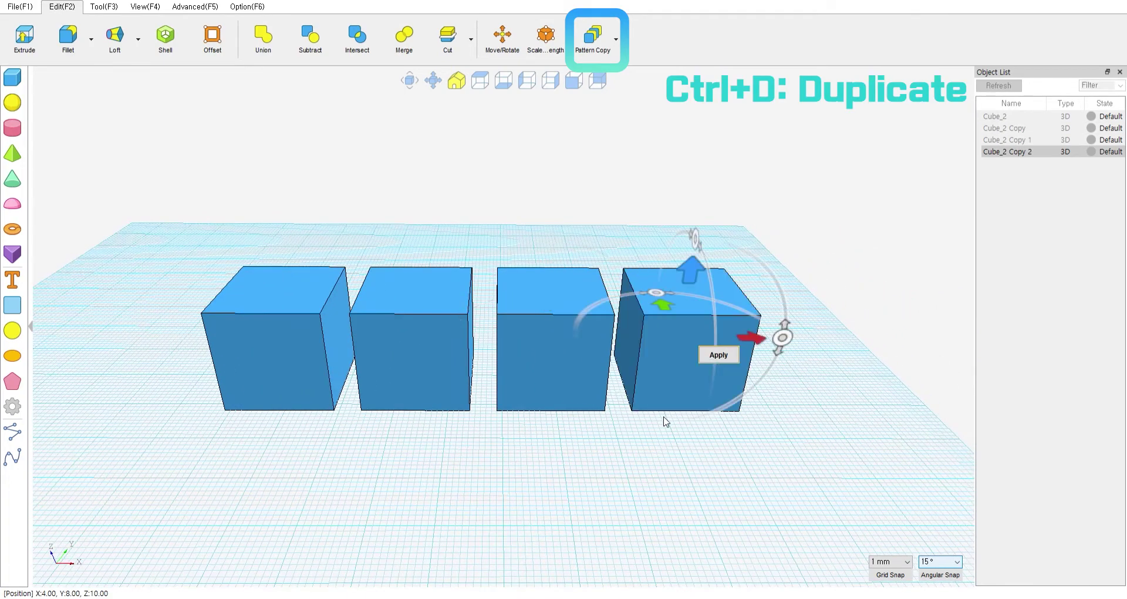
{"action": "scroll", "coordinate": [911, 465], "scroll_direction": "down", "scroll_amount": 2}
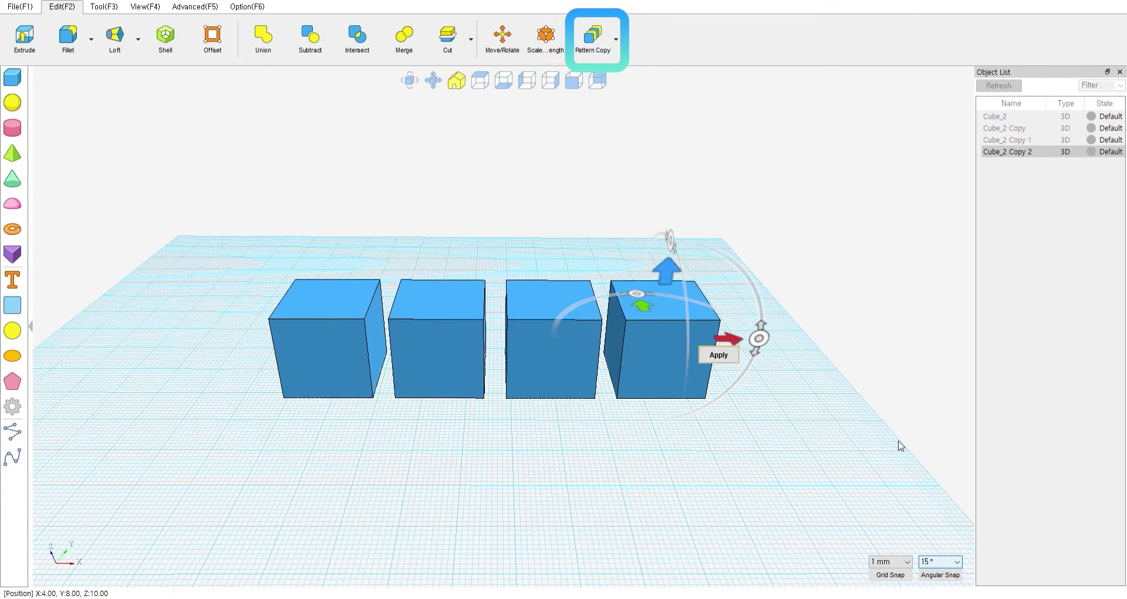
{"action": "left_click", "coordinate": [718, 355]}
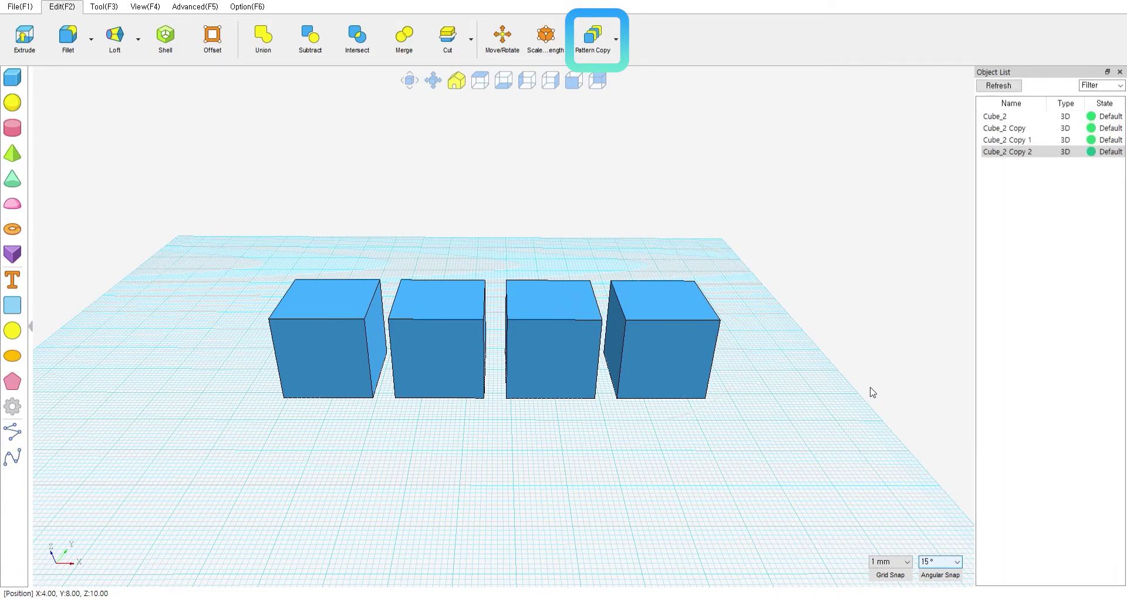
- Place a three-sided prism of radius 10 and height 20 at about X -50, Y -32, and delete the four cubes
{"action": "middle_click_drag", "start_coordinate": [552, 450], "coordinate": [594, 441]}
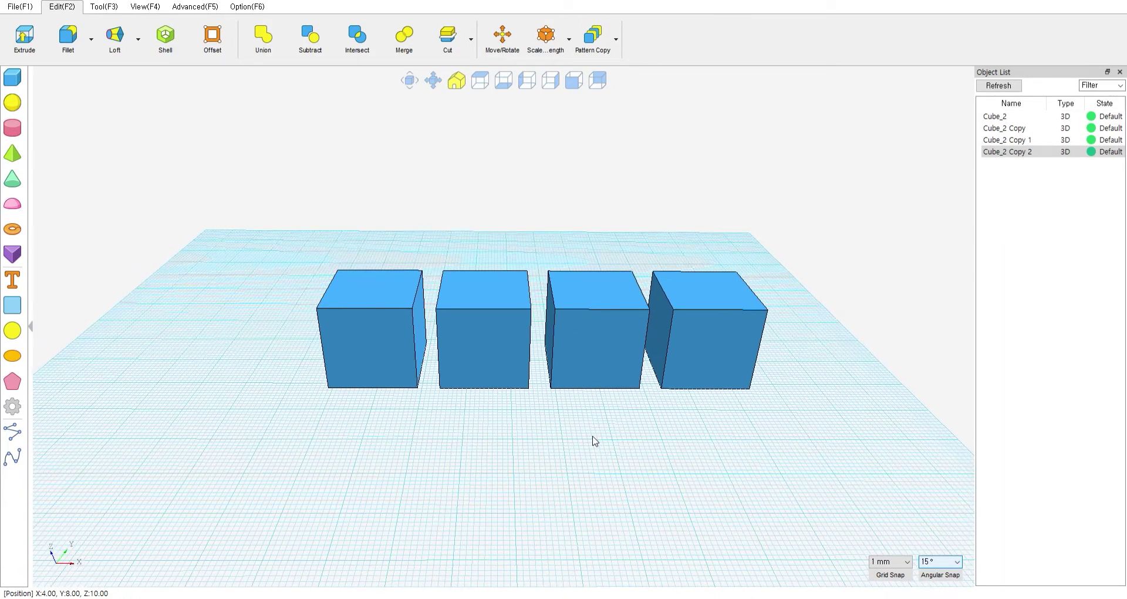
{"action": "left_click", "coordinate": [7, 260]}
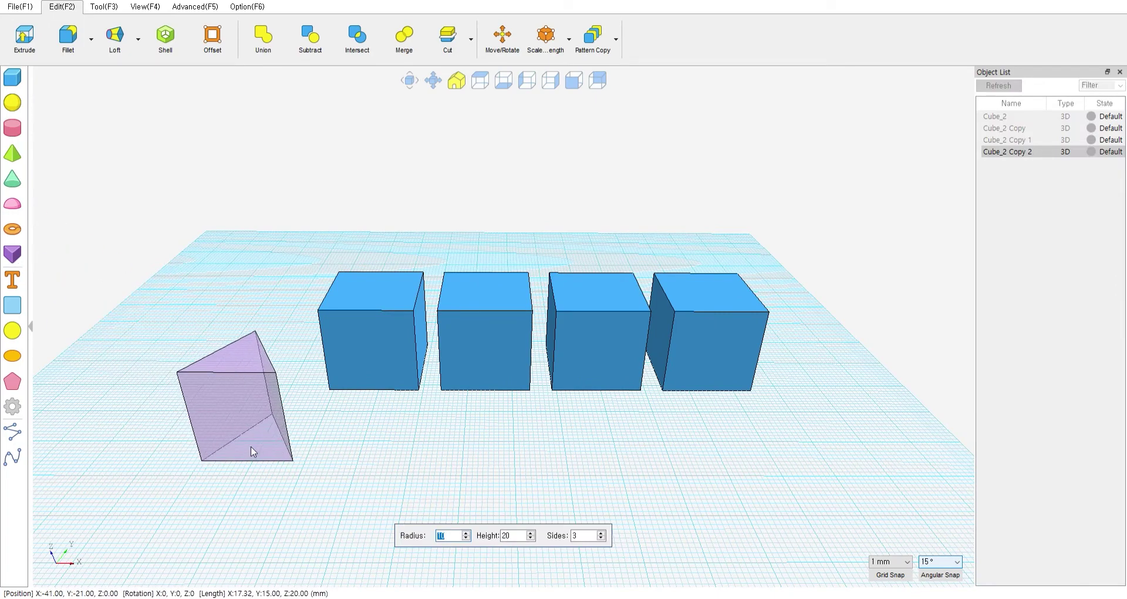
{"action": "left_click", "coordinate": [180, 491]}
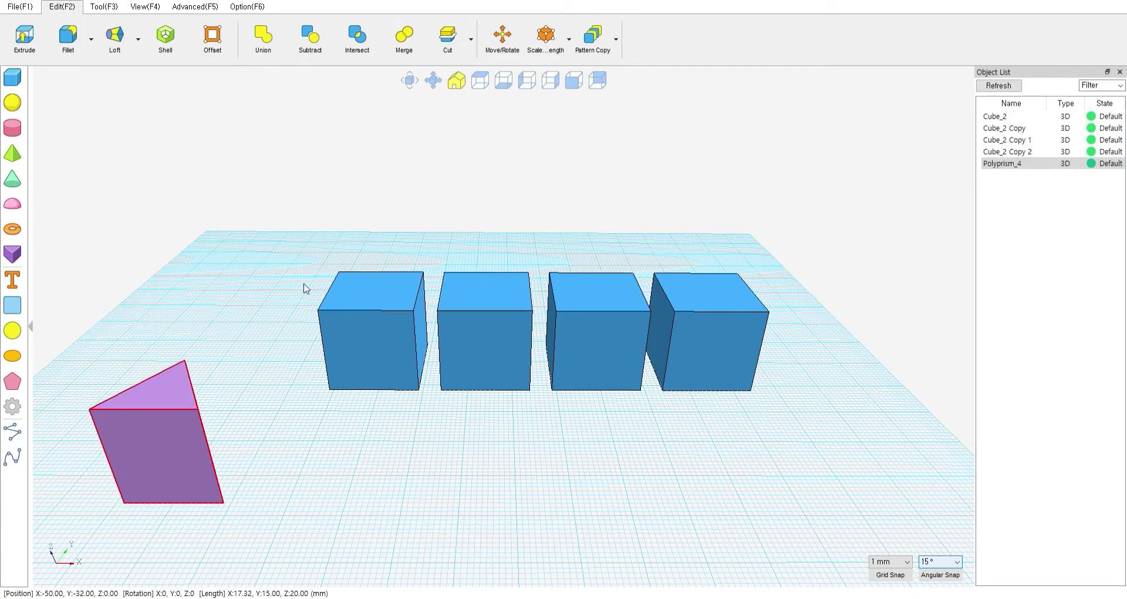
{"action": "left_click_drag", "start_coordinate": [309, 210], "coordinate": [811, 482]}
{"action": "key", "text": "Delete"}
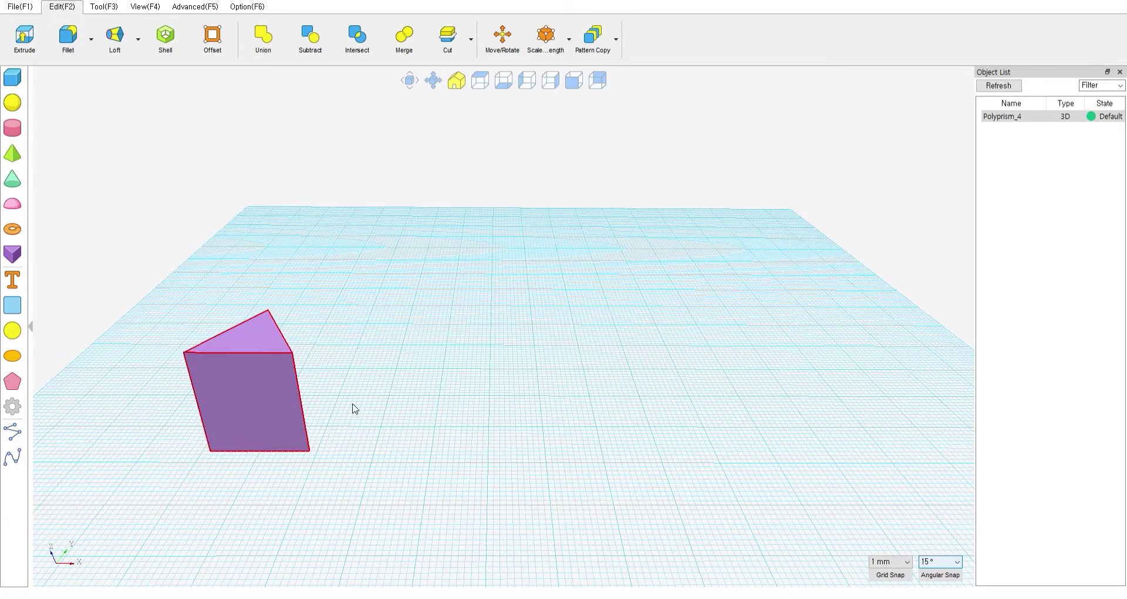
- Pattern-copy the prism about 22 mm along X and 13 mm along Y, repeat the copy three more times, and apply
{"action": "left_click", "coordinate": [277, 389]}
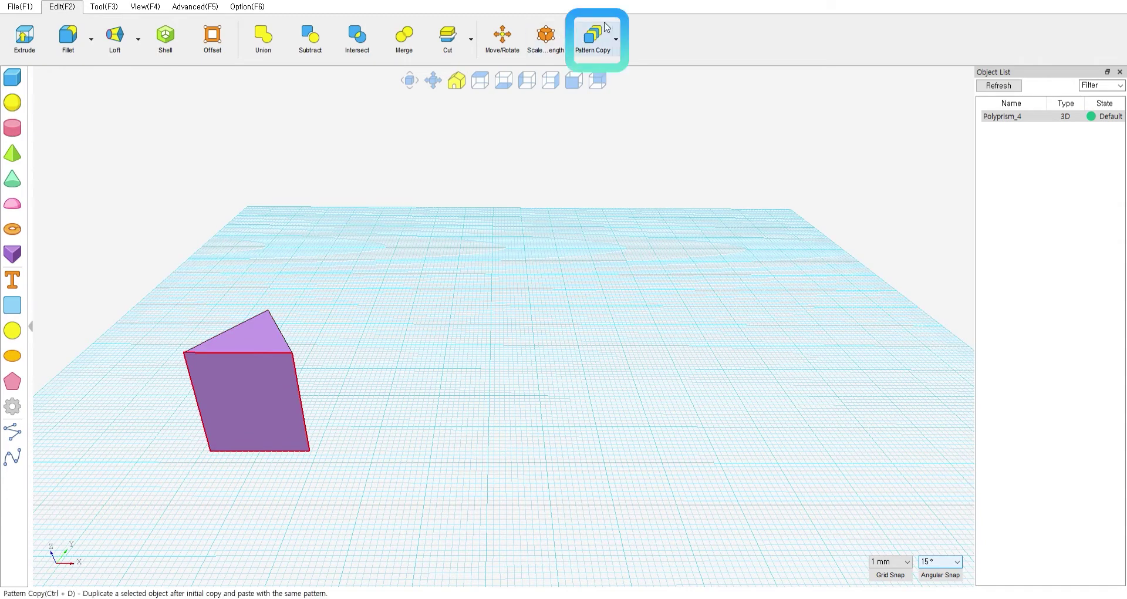
{"action": "left_click", "coordinate": [592, 36]}
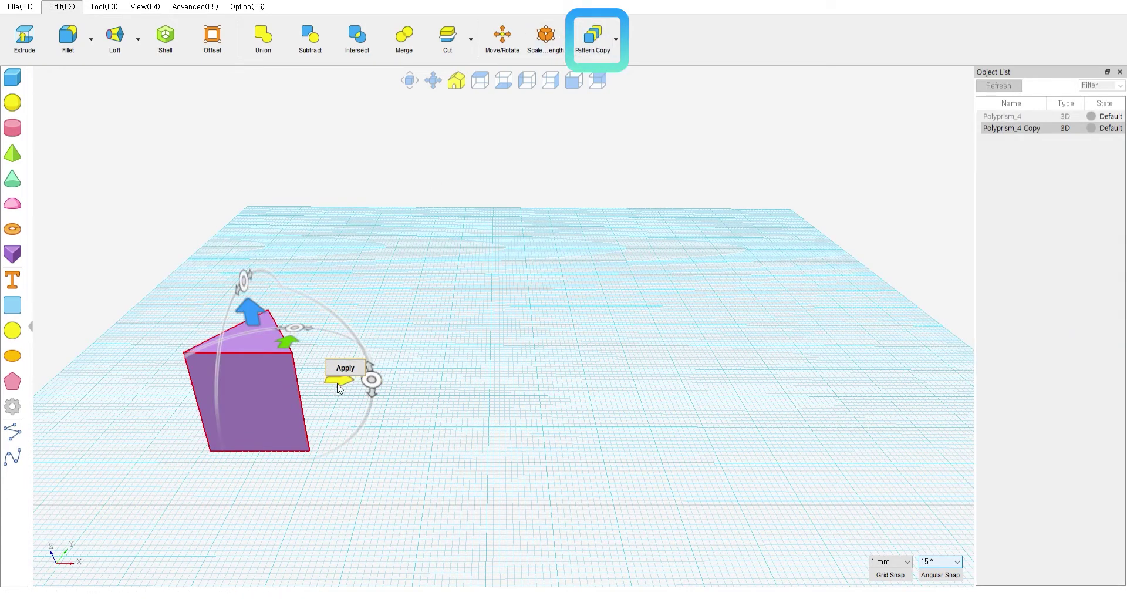
{"action": "left_click_drag", "start_coordinate": [338, 386], "coordinate": [462, 408]}
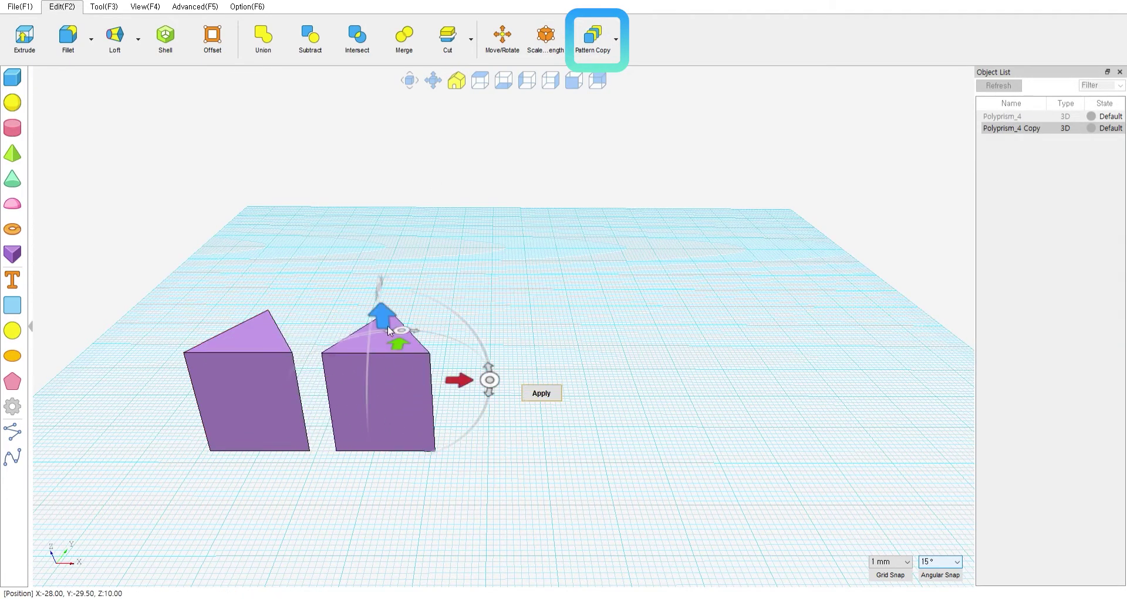
{"action": "left_click_drag", "start_coordinate": [397, 347], "coordinate": [405, 310]}
{"action": "key", "text": "ctrl+d"}
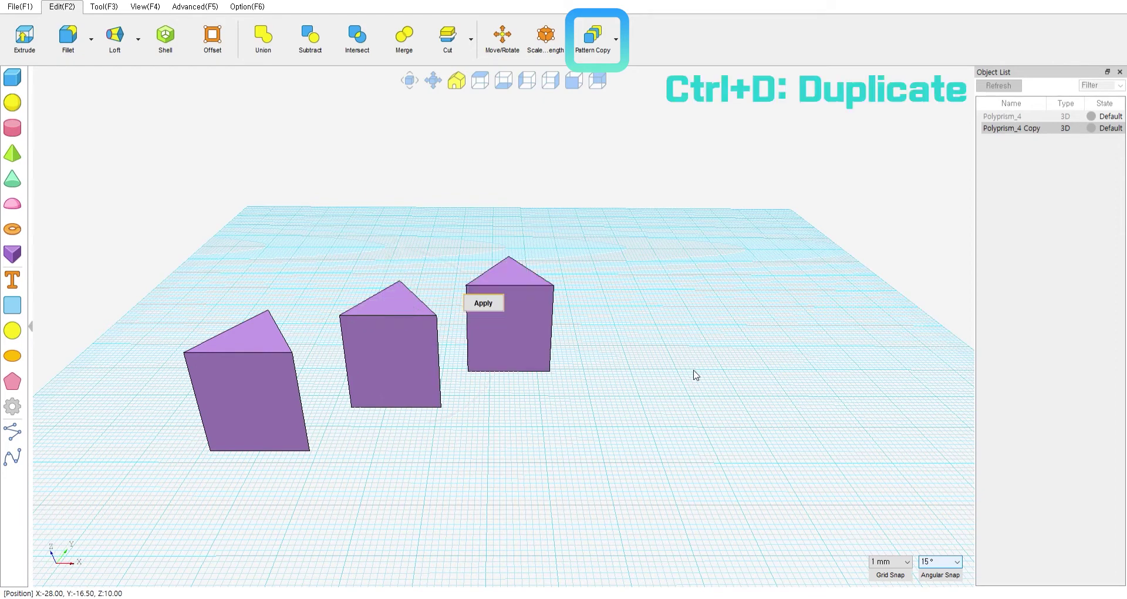
{"action": "key", "text": "ctrl+d"}
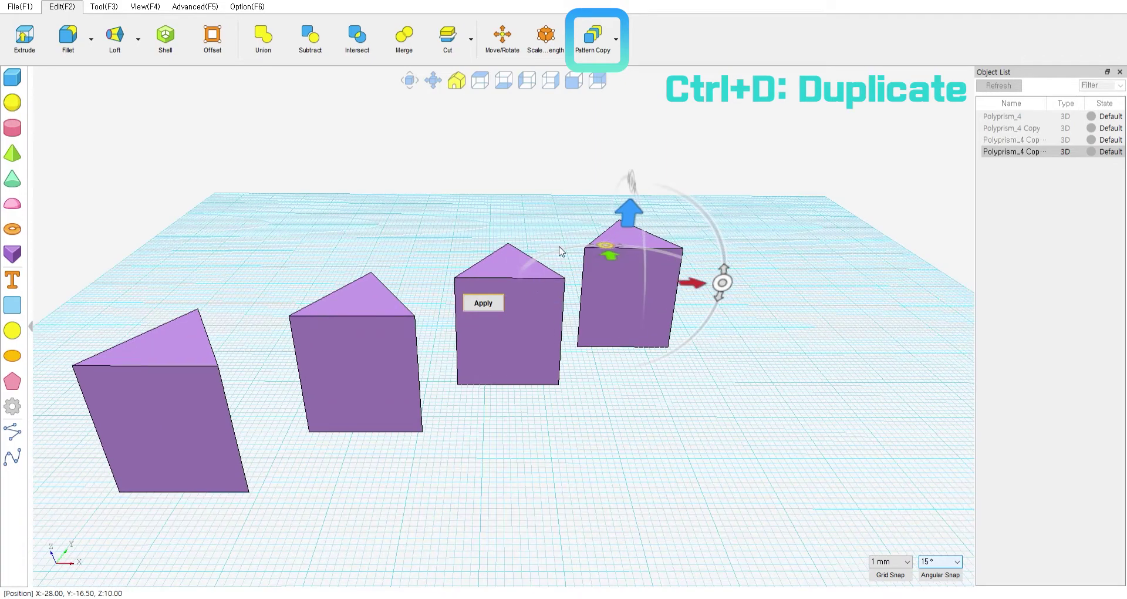
{"action": "key", "text": "ctrl+d"}
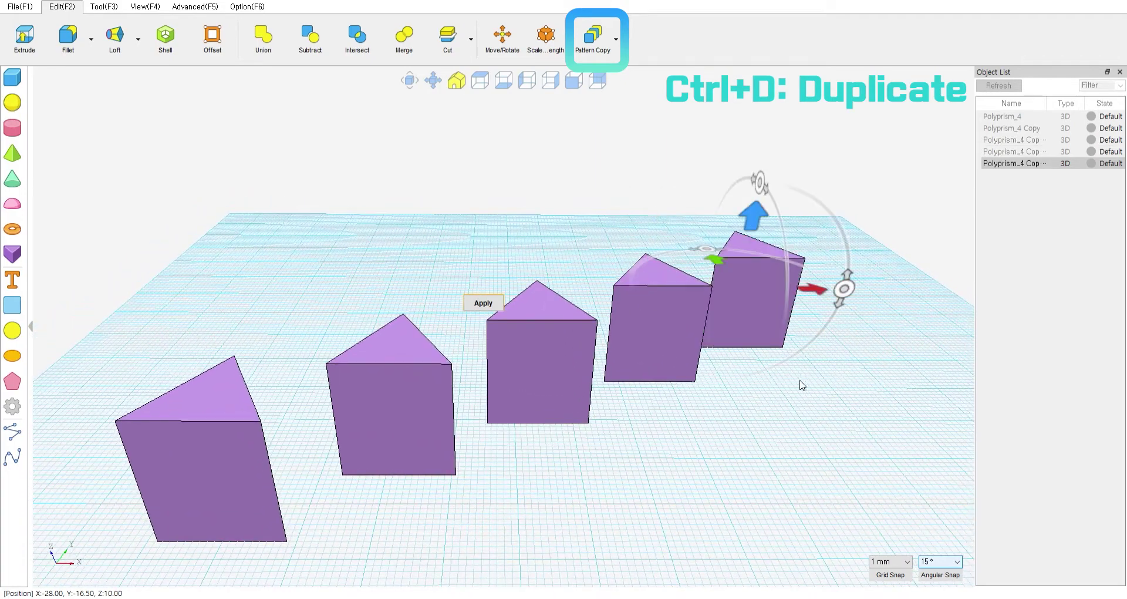
{"action": "left_click", "coordinate": [477, 305]}
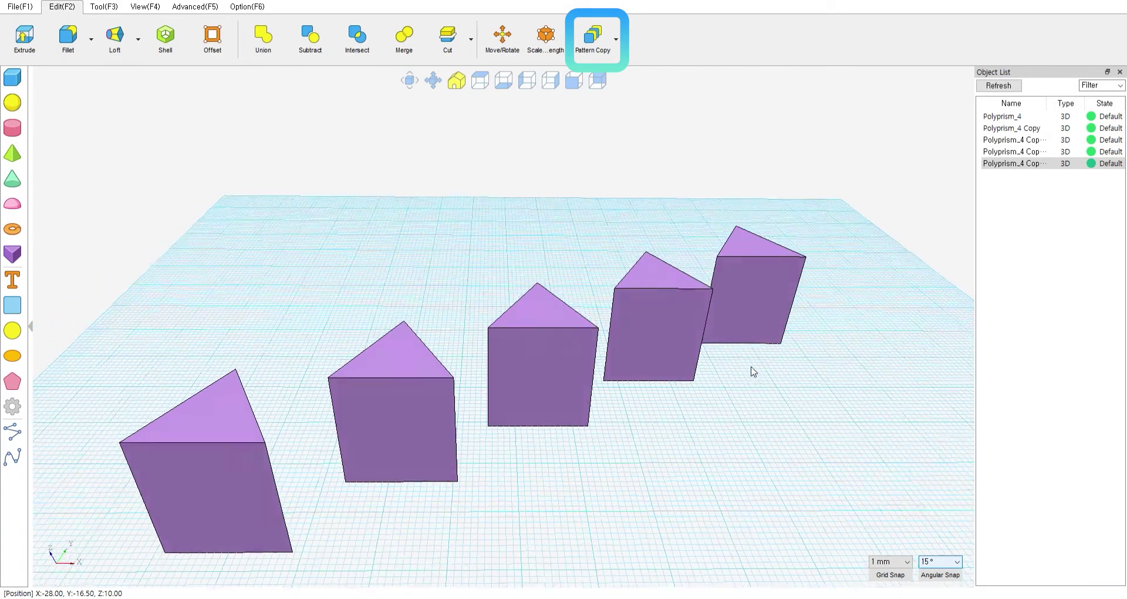
- Delete the four copied prisms and move the remaining original prism to near the middle of the grid
{"action": "right_click_drag", "start_coordinate": [750, 367], "coordinate": [745, 404]}
{"action": "middle_click_drag", "start_coordinate": [683, 420], "coordinate": [688, 380]}
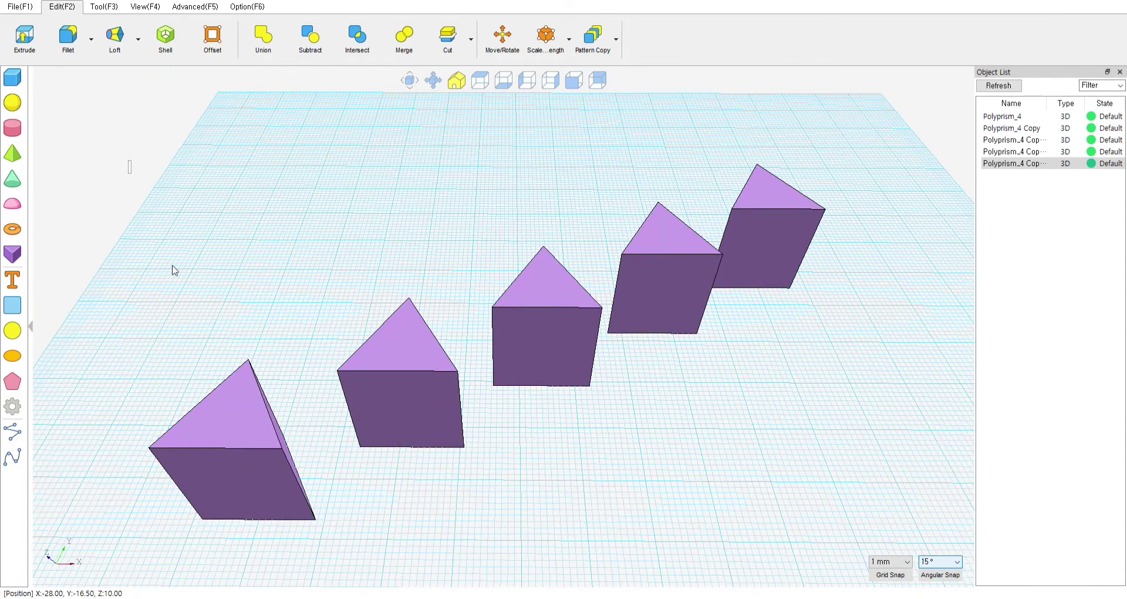
{"action": "left_click_drag", "start_coordinate": [174, 270], "coordinate": [857, 522]}
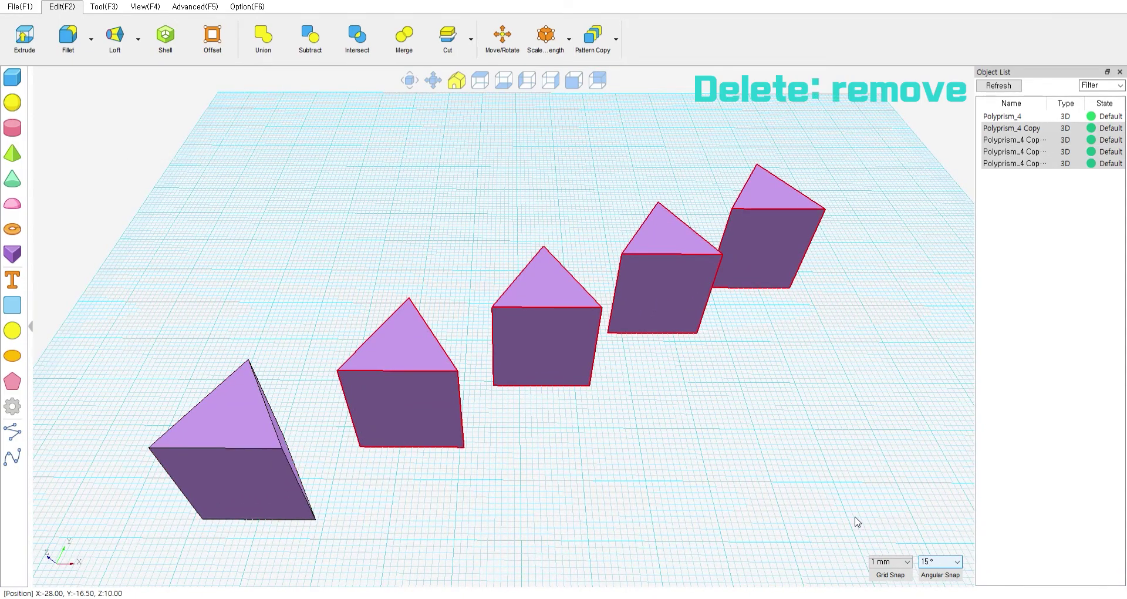
{"action": "key", "text": "Delete"}
{"action": "mouse_move", "coordinate": [242, 411]}
{"action": "left_mouse_down"}
{"action": "mouse_move", "coordinate": [493, 276]}
{"action": "mouse_move", "coordinate": [456, 283]}
{"action": "left_mouse_up"}
- Place a cube 20 mm in width, length and height beside the prism at about X 9, Y 0
{"action": "left_click", "coordinate": [13, 77]}
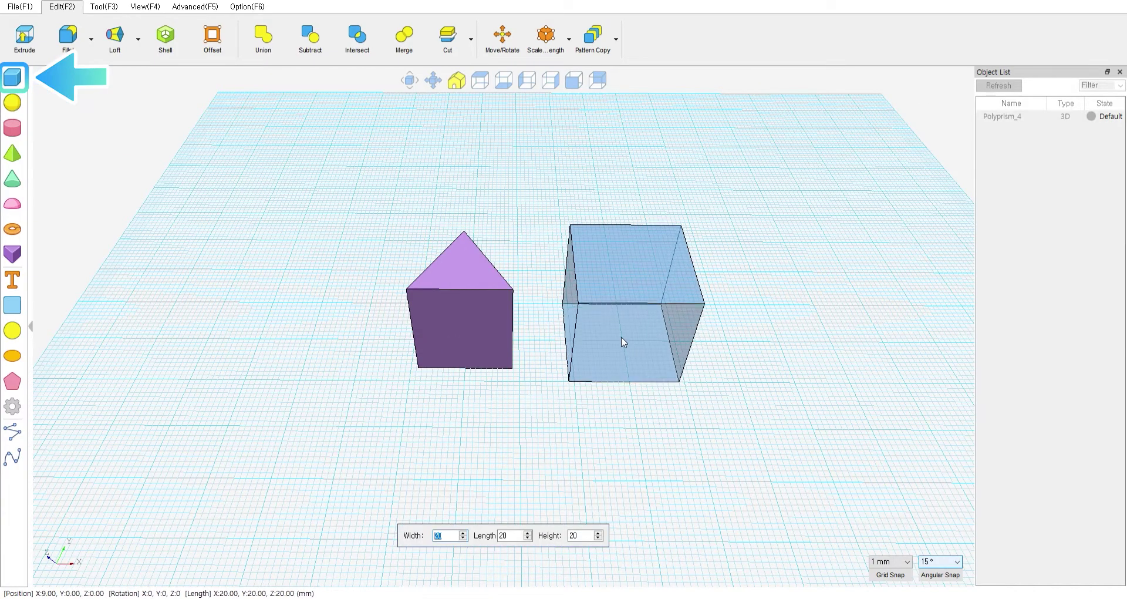
{"action": "left_click", "coordinate": [621, 336]}
{"action": "middle_click_drag", "start_coordinate": [511, 383], "coordinate": [580, 305]}
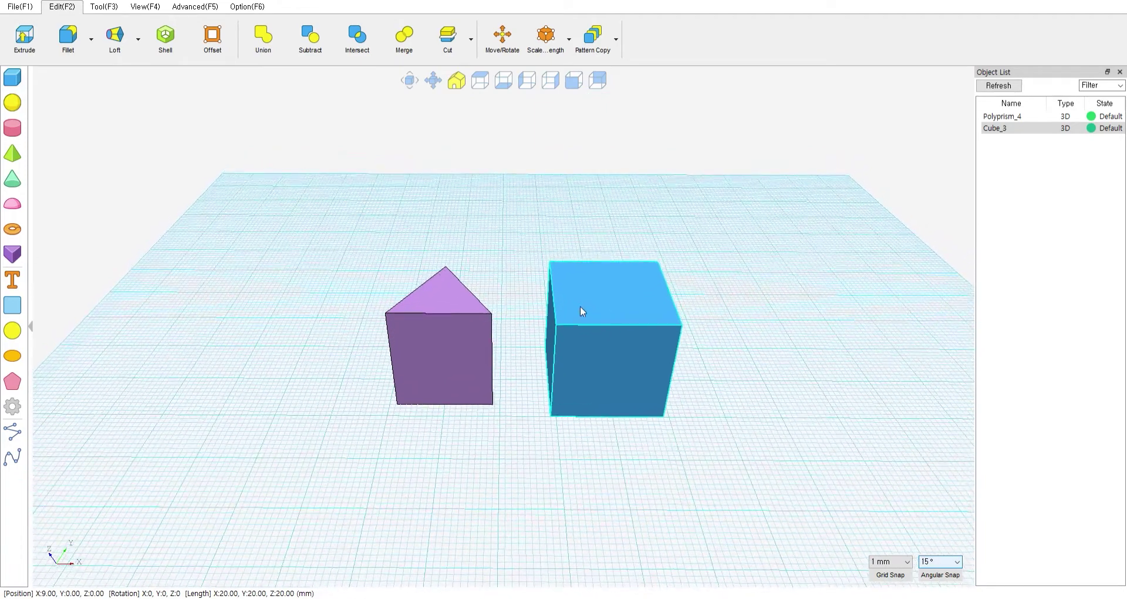
- Circle-copy the cube around the prism's vertical edge nearest the cube, with a count of 8, and apply
{"action": "scroll", "coordinate": [580, 305], "scroll_direction": "up", "scroll_amount": 2}
{"action": "left_click", "coordinate": [563, 313]}
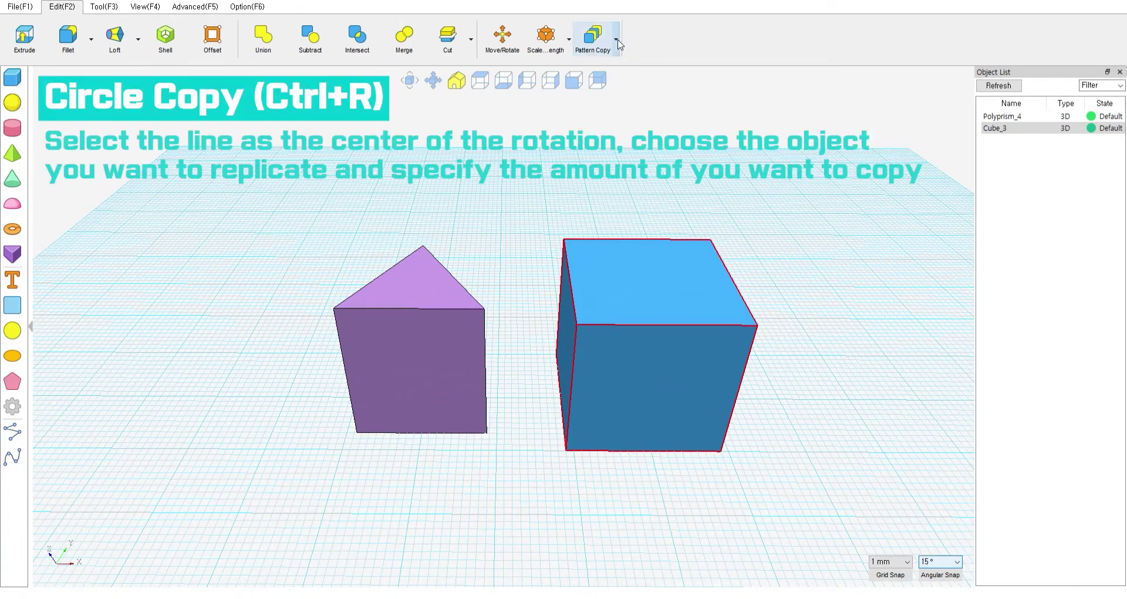
{"action": "key", "text": "ctrl+r"}
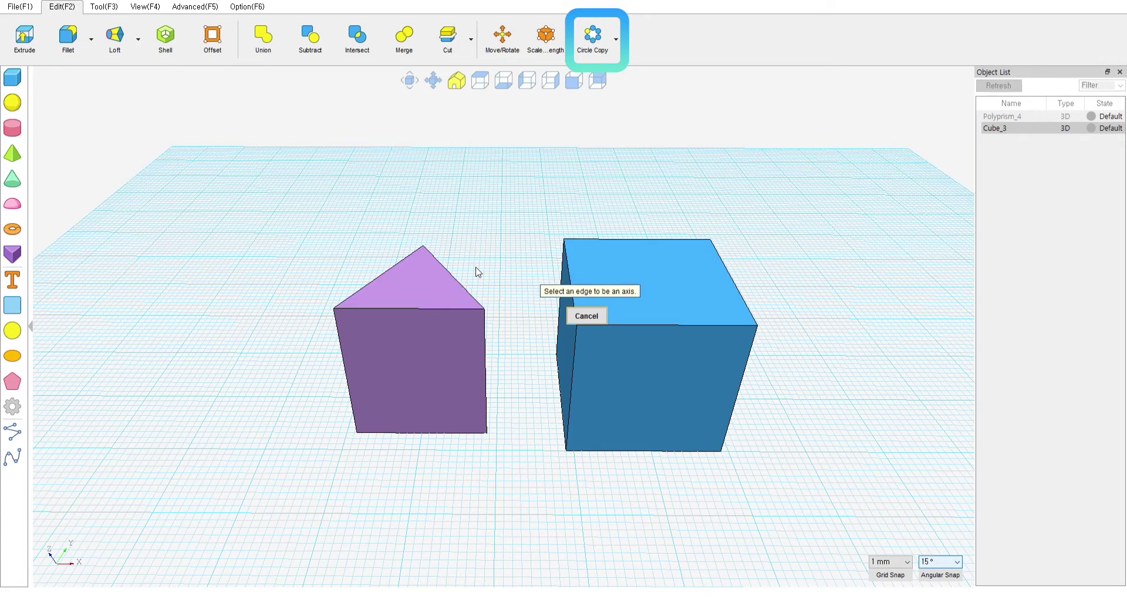
{"action": "left_click", "coordinate": [485, 337]}
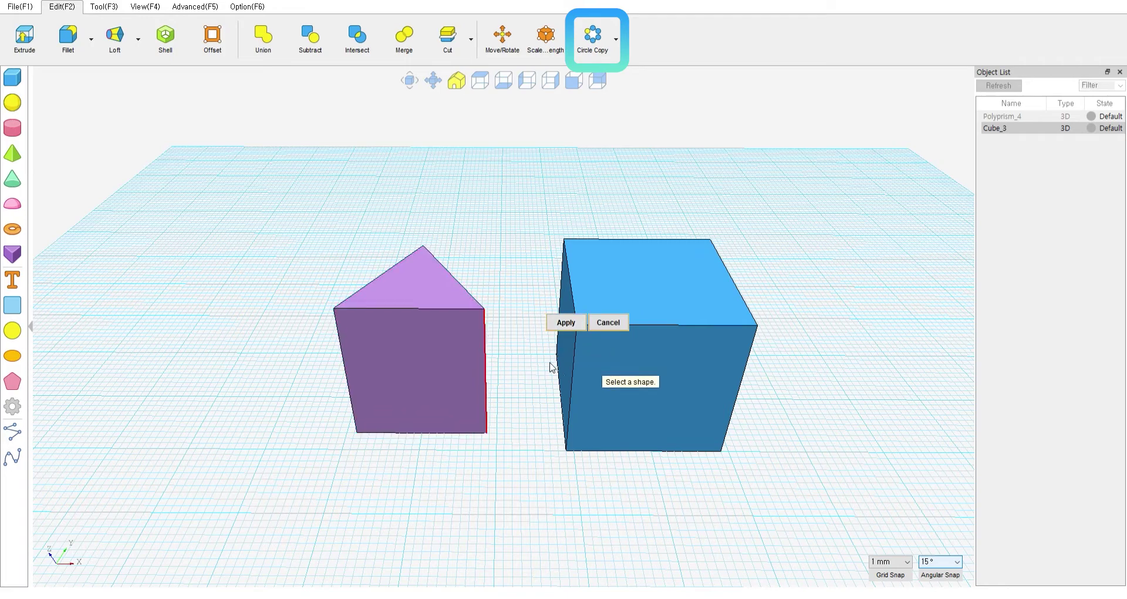
{"action": "left_click", "coordinate": [690, 362]}
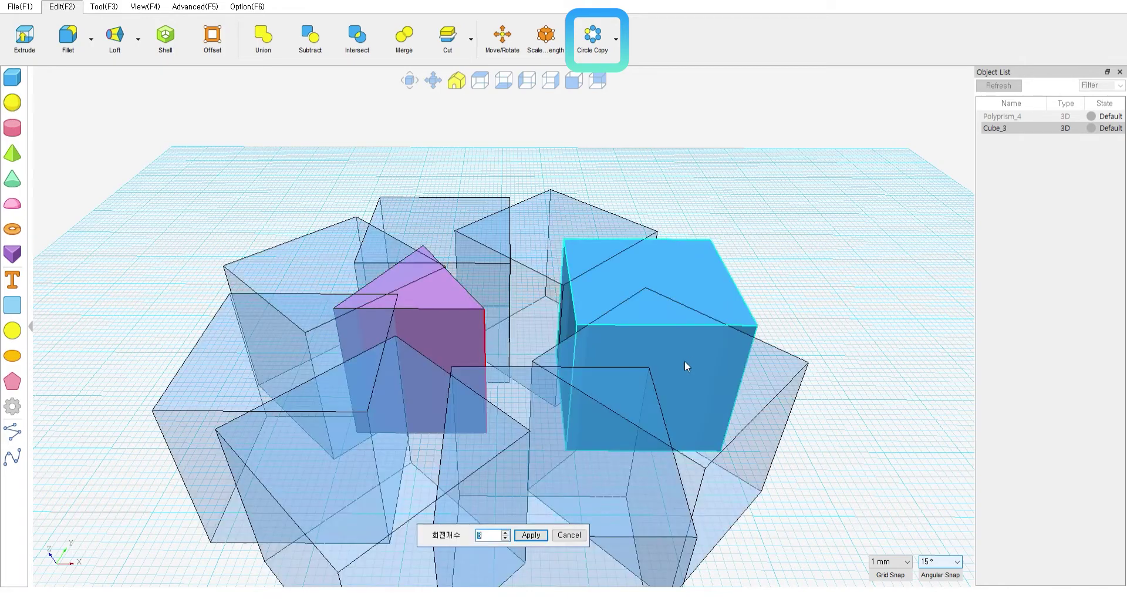
{"action": "scroll", "coordinate": [557, 337], "scroll_direction": "down", "scroll_amount": 3}
{"action": "scroll", "coordinate": [753, 344], "scroll_direction": "down", "scroll_amount": 1}
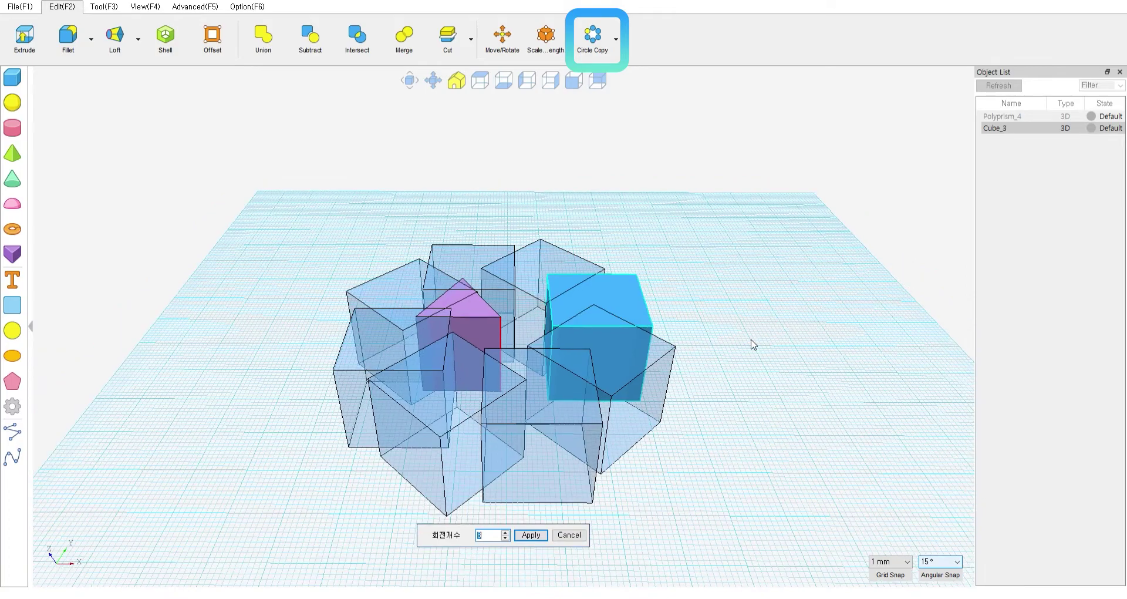
{"action": "left_click", "coordinate": [531, 534]}
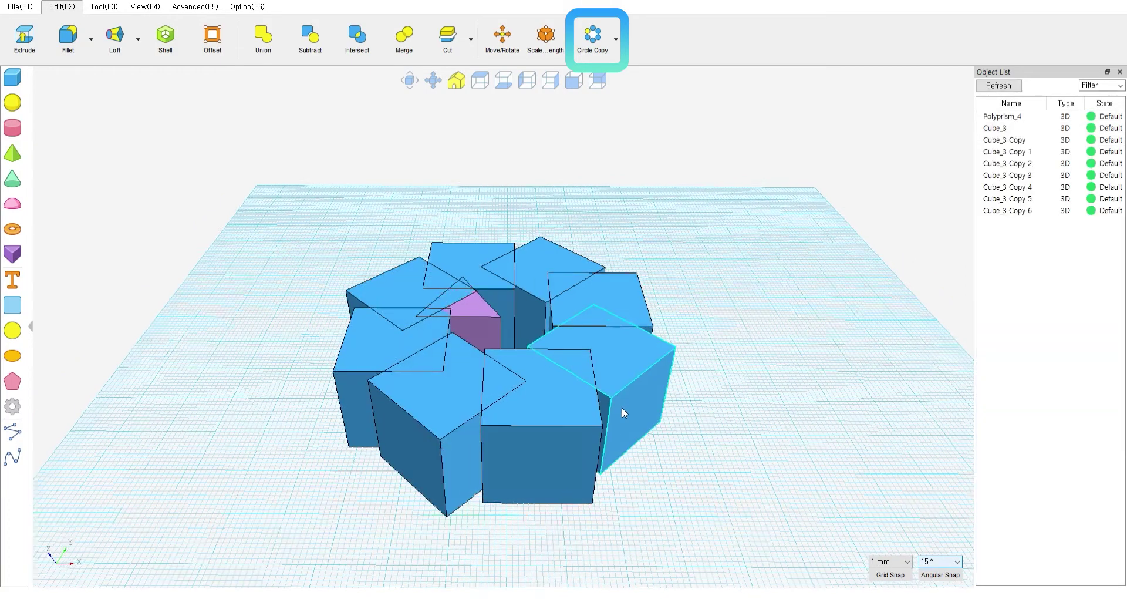
{"action": "middle_click_drag", "start_coordinate": [622, 407], "coordinate": [620, 376]}
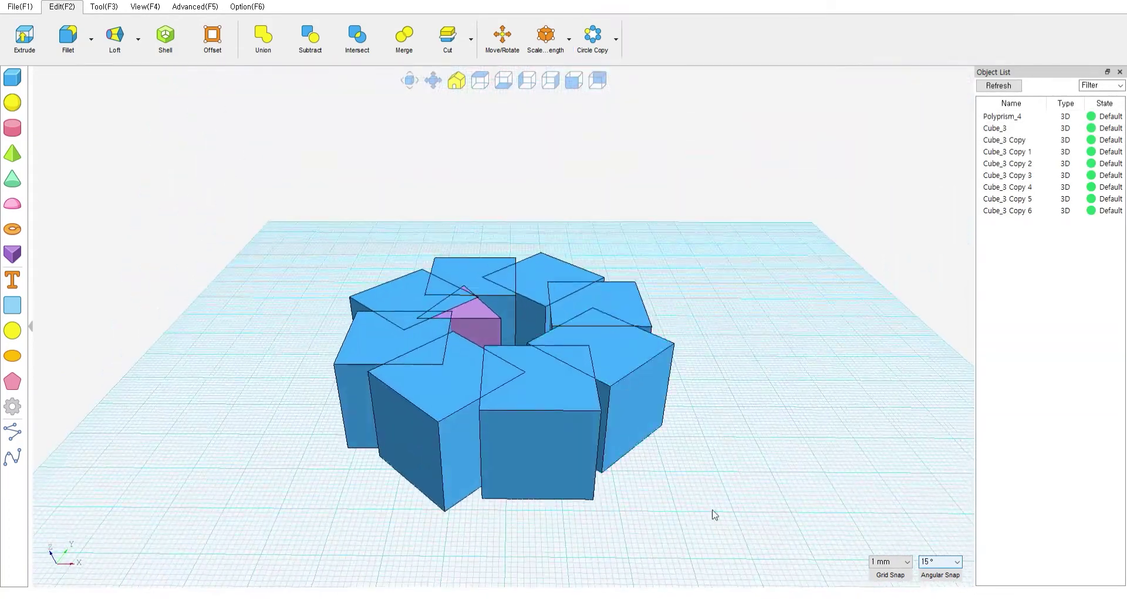
- Delete the prism and all the cubes to empty the workspace
{"action": "left_click_drag", "start_coordinate": [712, 513], "coordinate": [227, 211]}
{"action": "key", "text": "Delete"}
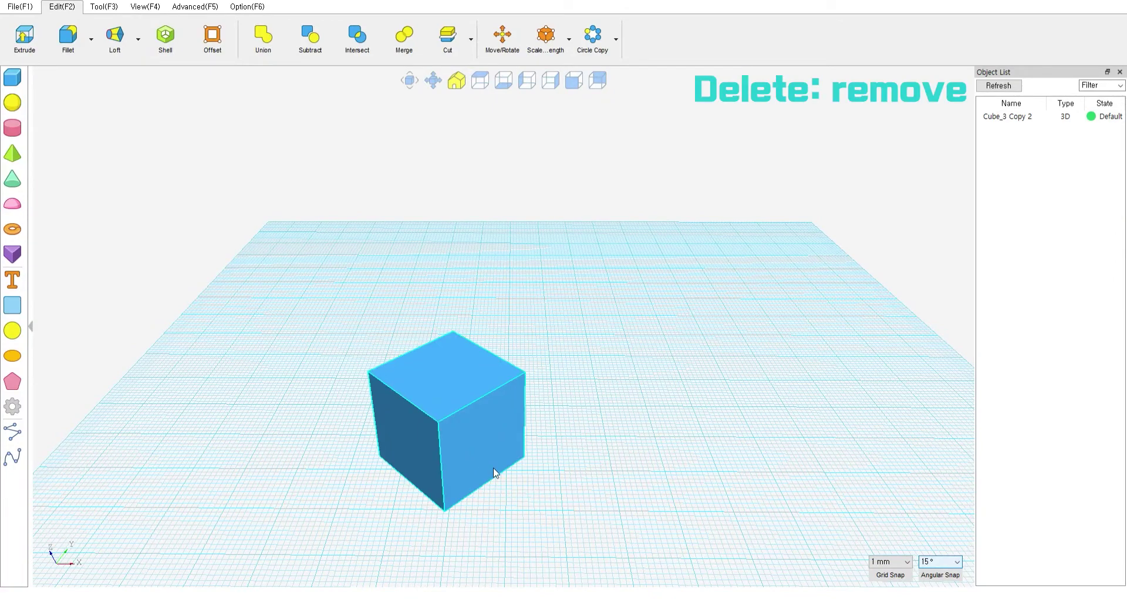
{"action": "left_click", "coordinate": [479, 429]}
{"action": "key", "text": "Delete"}
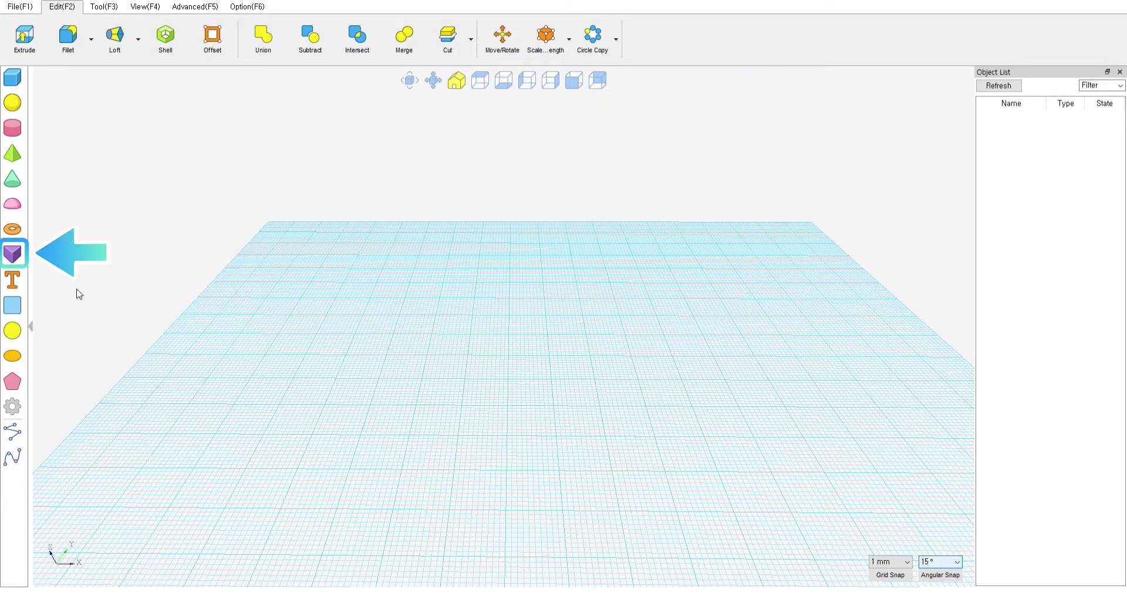
- Place a three-sided prism of radius 10 and height 20 at about X -4, Y 0, and a 40 by 20 ellipse at about X -36, Y 2
{"action": "left_click", "coordinate": [12, 255]}
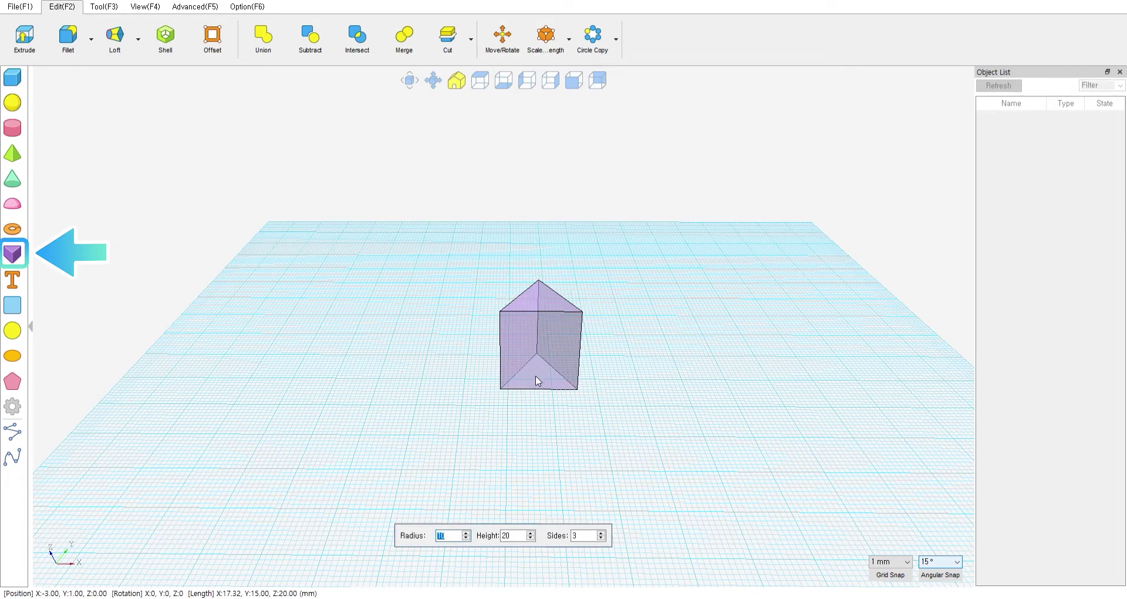
{"action": "left_click", "coordinate": [534, 383]}
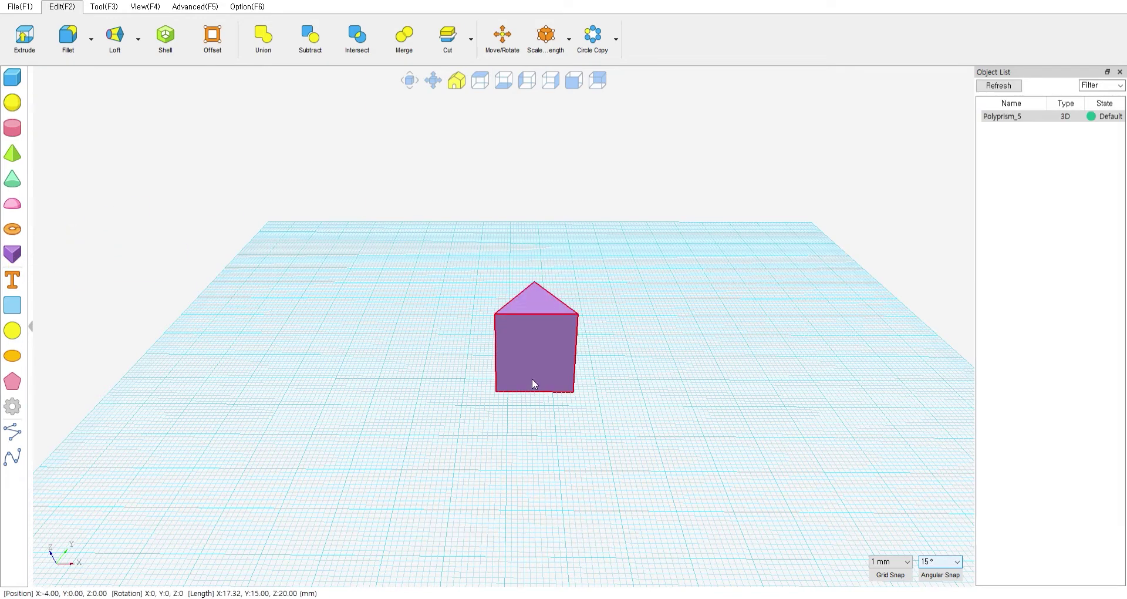
{"action": "left_click", "coordinate": [12, 356]}
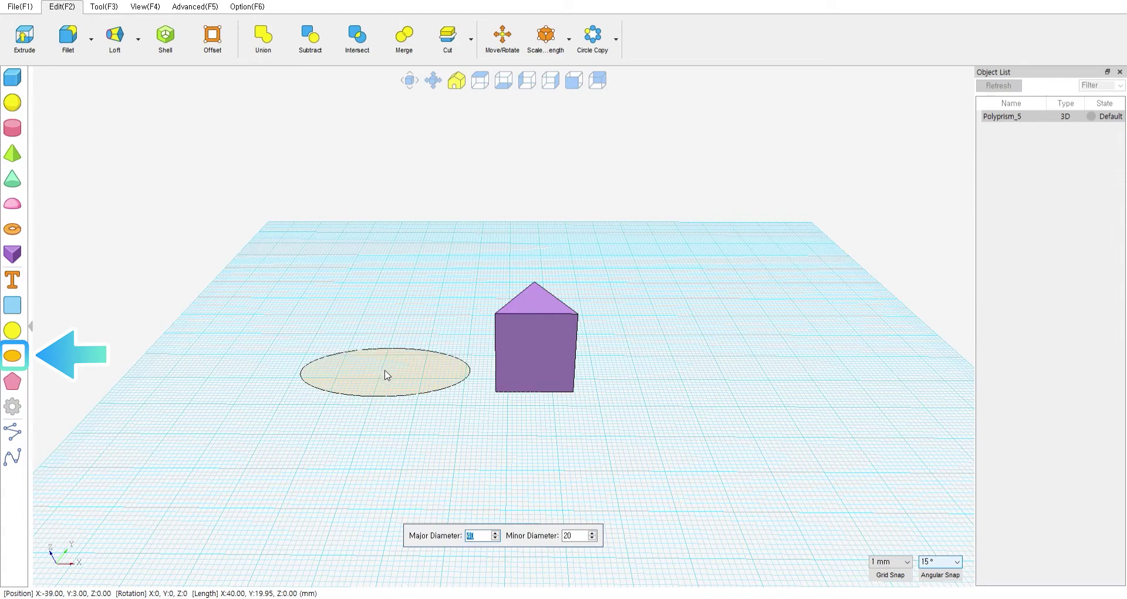
{"action": "left_click", "coordinate": [397, 376]}
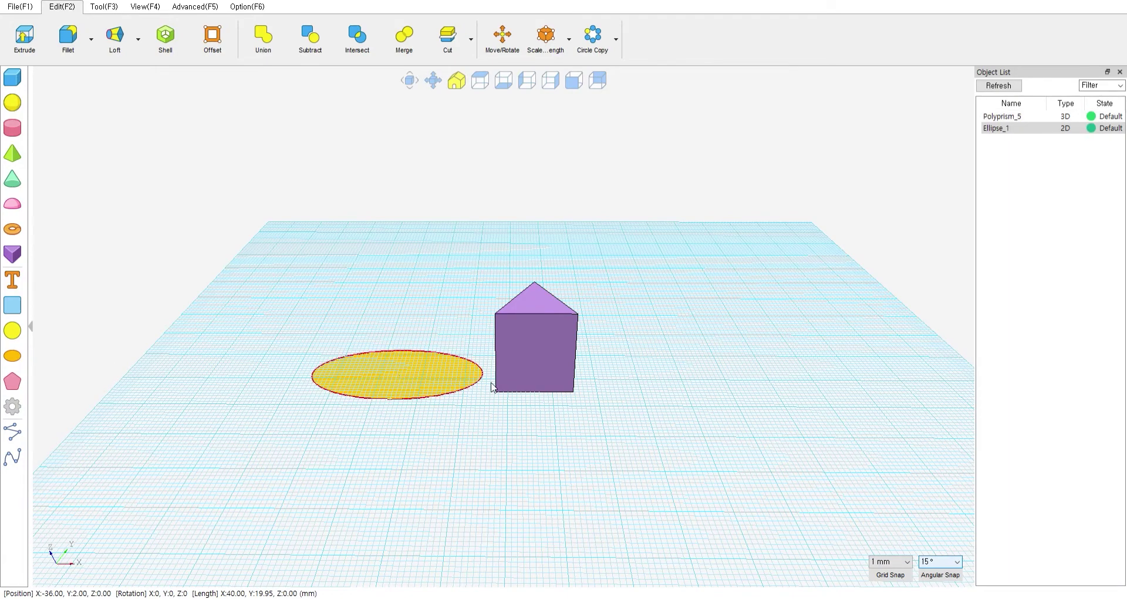
- Circle-copy the ellipse around the prism's vertical edge nearest the ellipse, with a count of 8, and apply
{"action": "left_click", "coordinate": [593, 35]}
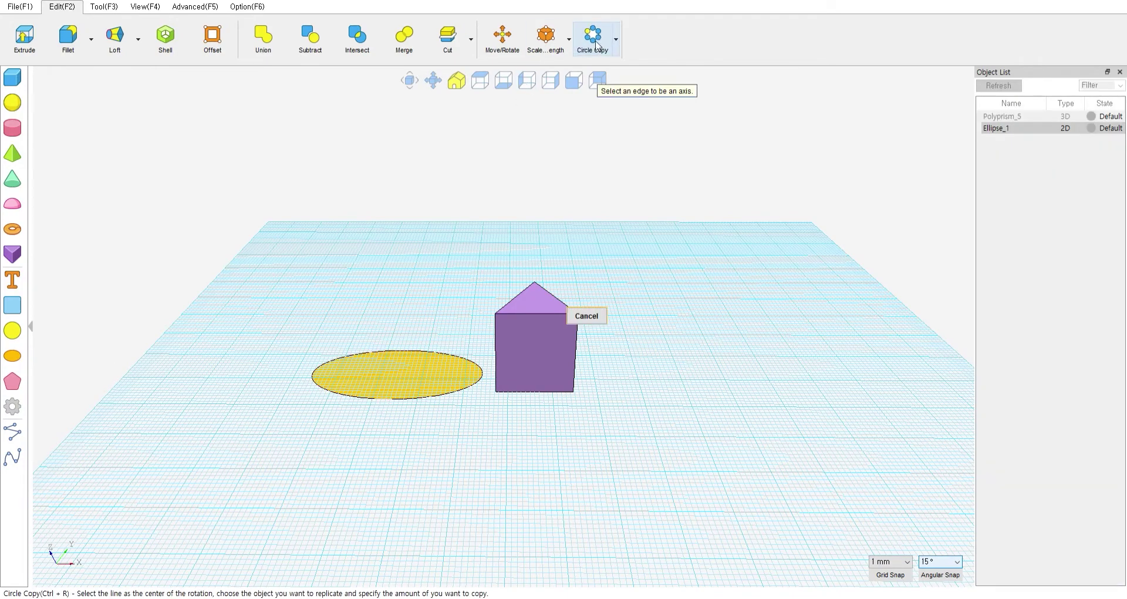
{"action": "left_click", "coordinate": [495, 341]}
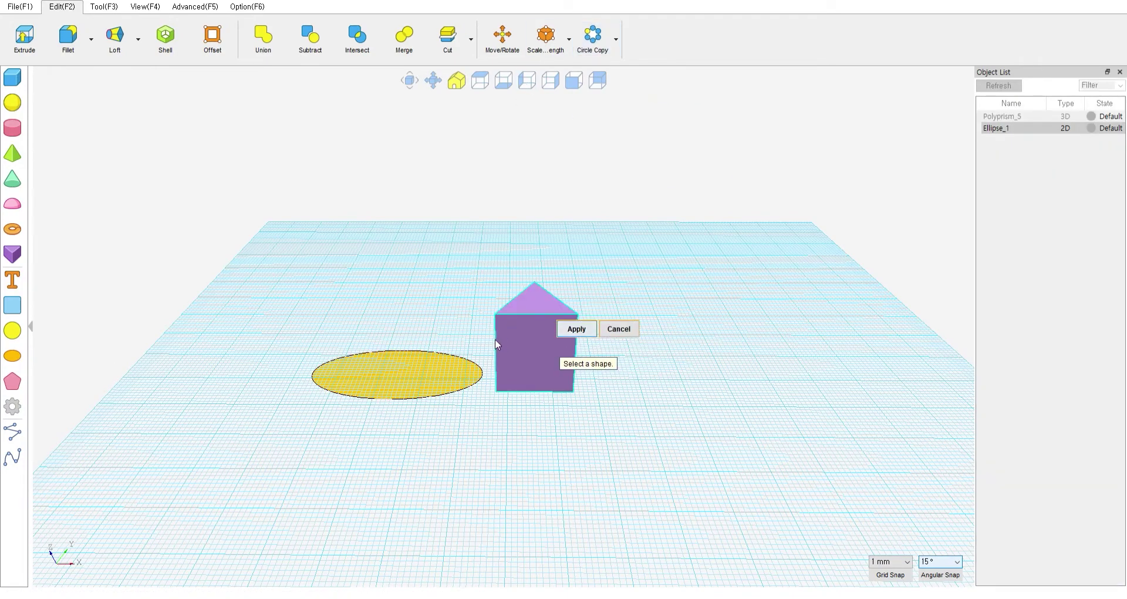
{"action": "left_click", "coordinate": [436, 378]}
{"action": "left_click", "coordinate": [510, 366]}
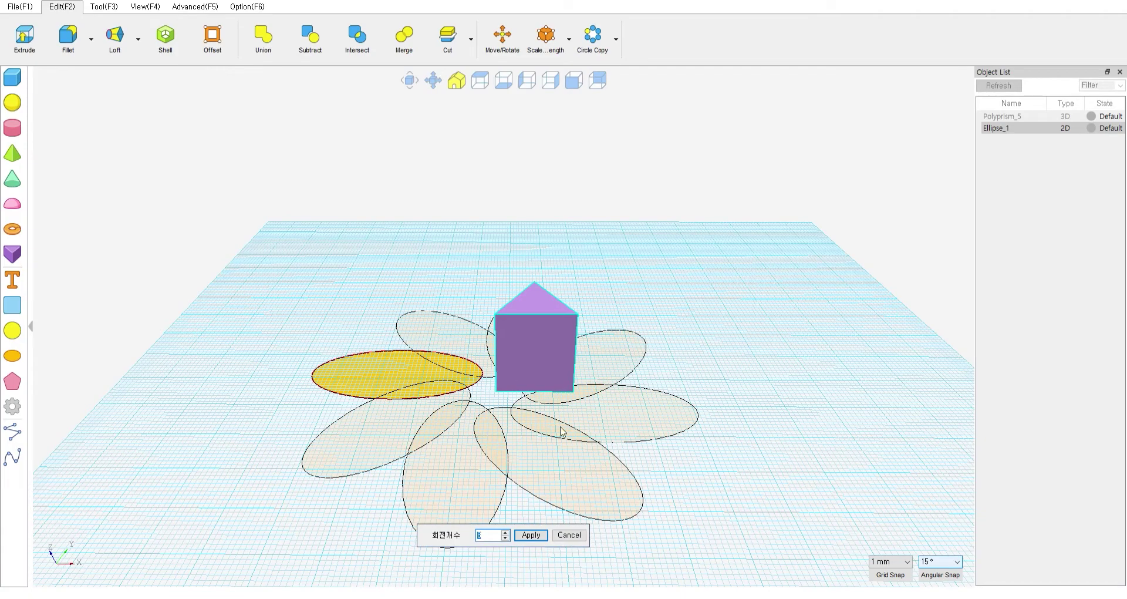
{"action": "right_click_drag", "start_coordinate": [596, 249], "coordinate": [597, 315]}
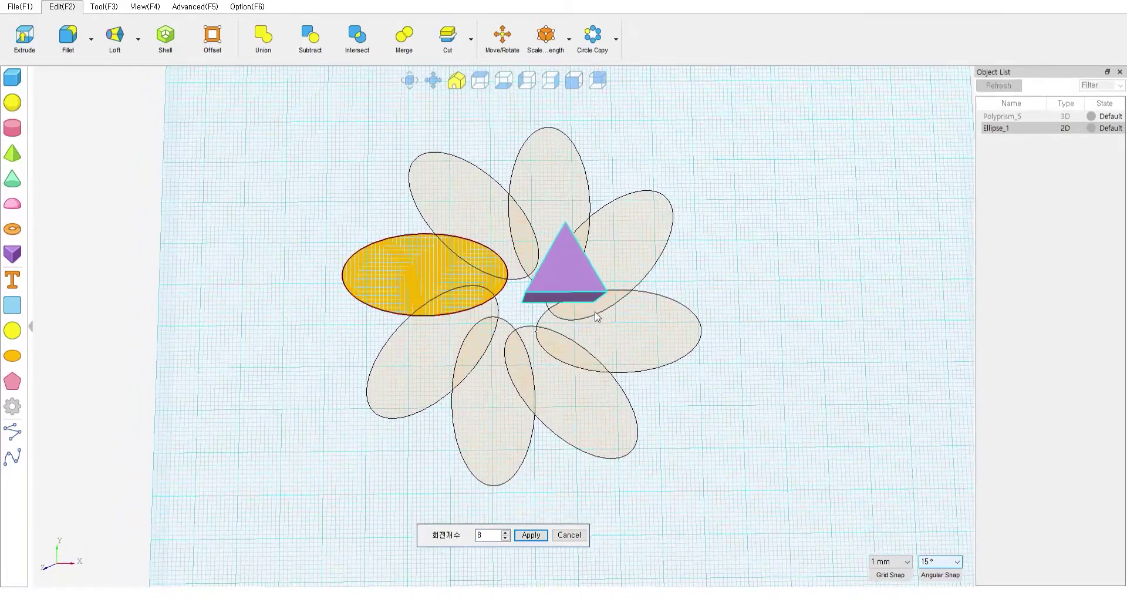
{"action": "left_click", "coordinate": [532, 535]}
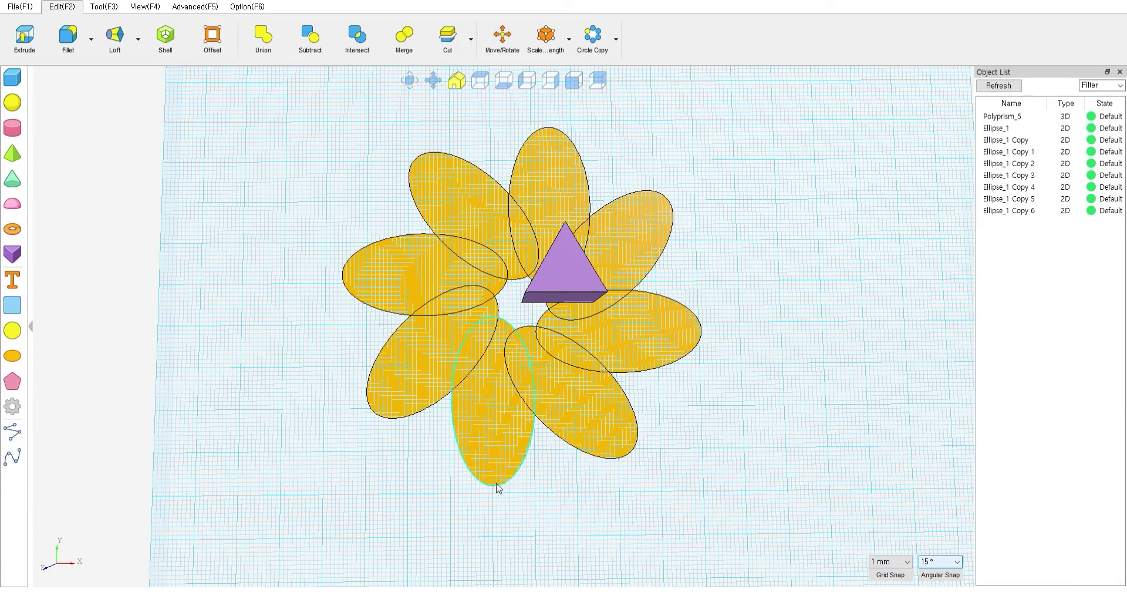
{"action": "right_click_drag", "start_coordinate": [543, 518], "coordinate": [546, 446]}
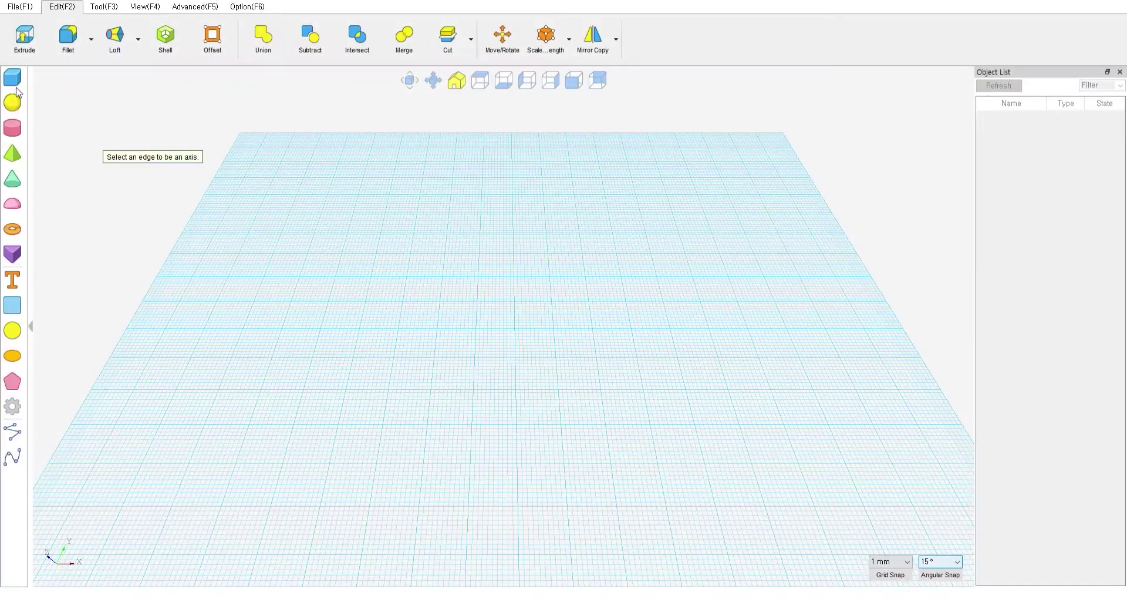
- Place a 20 mm cube at about X -13, Y 2, and mirror-copy it toward +X about its front vertical edge on that side
{"action": "left_click", "coordinate": [16, 86]}
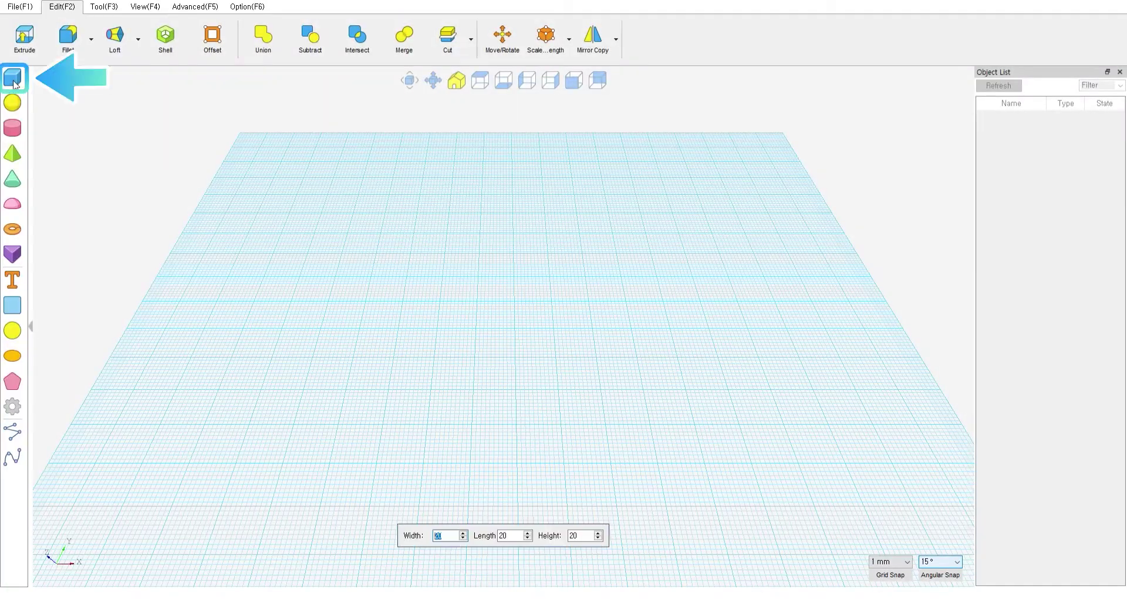
{"action": "left_click", "coordinate": [462, 319]}
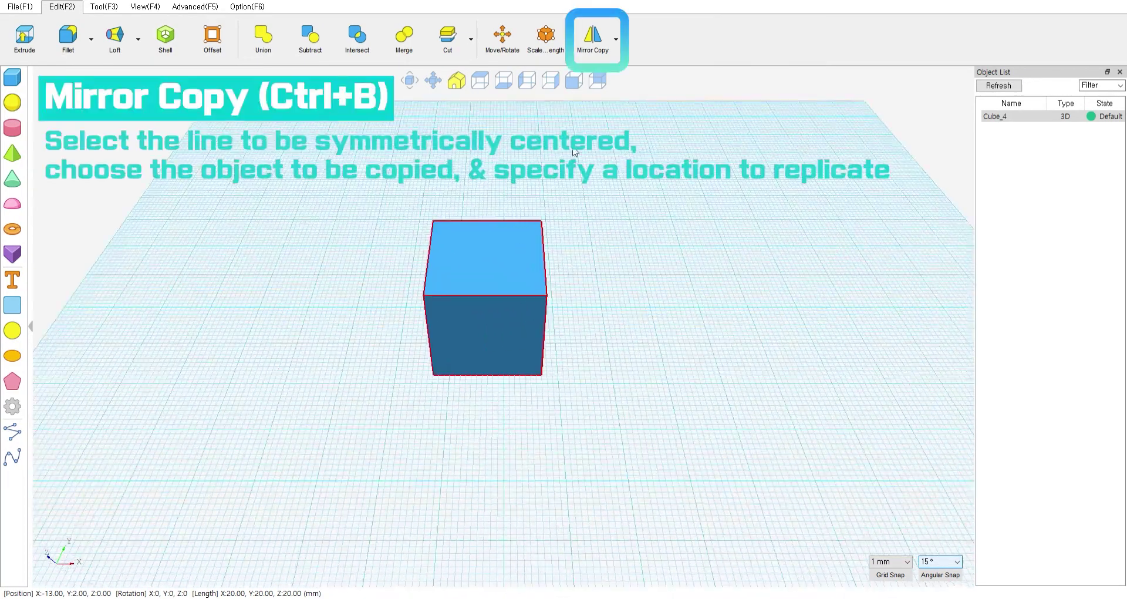
{"action": "key", "text": "ctrl+b"}
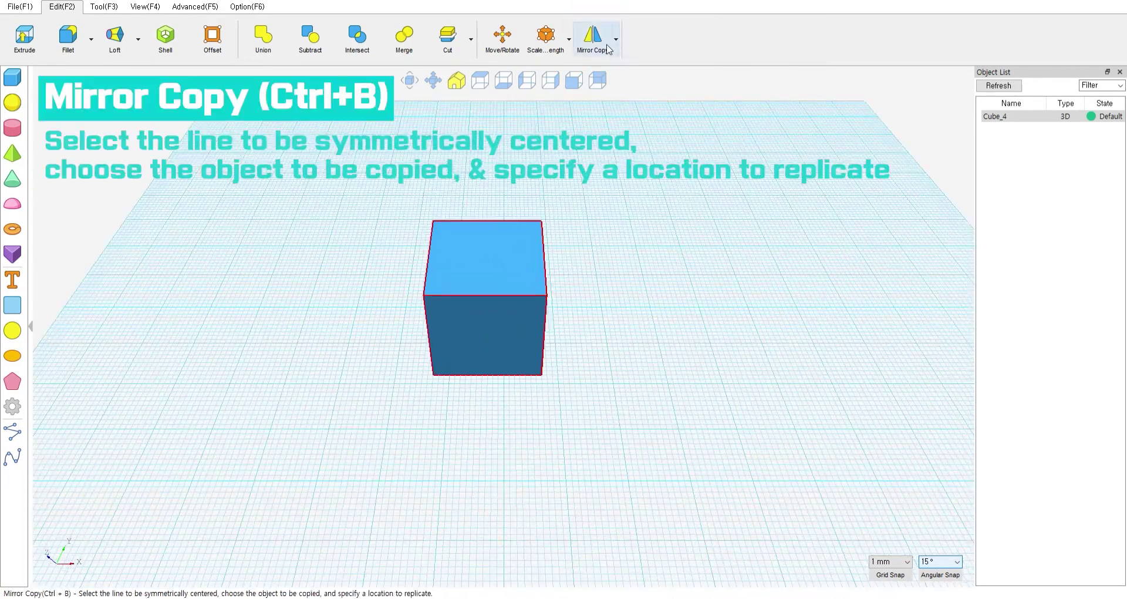
{"action": "middle_click_drag", "start_coordinate": [469, 250], "coordinate": [472, 213]}
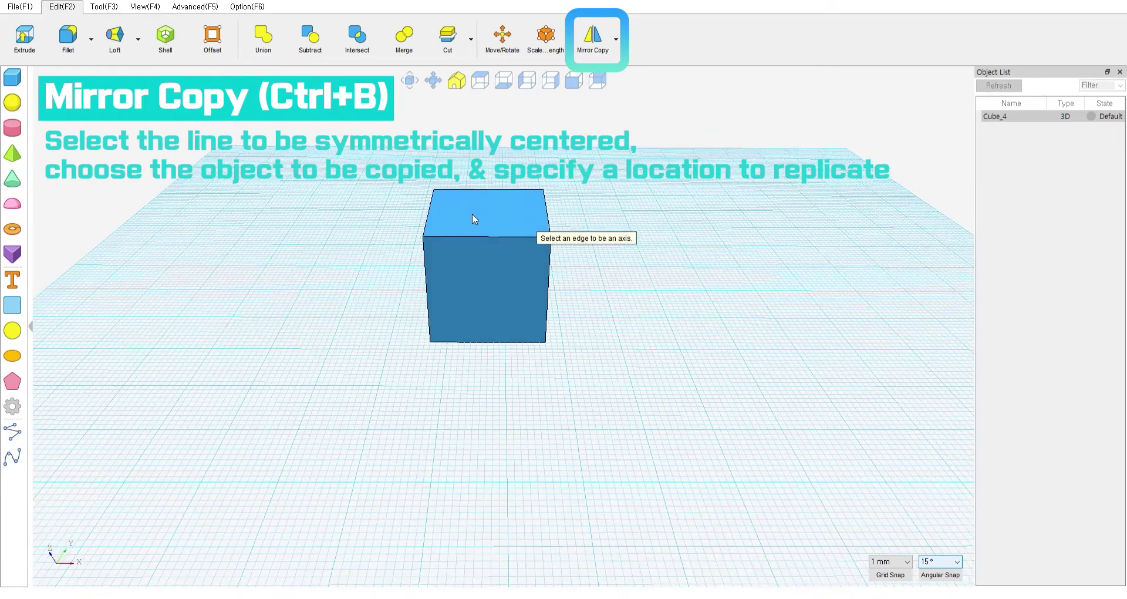
{"action": "left_click", "coordinate": [552, 277]}
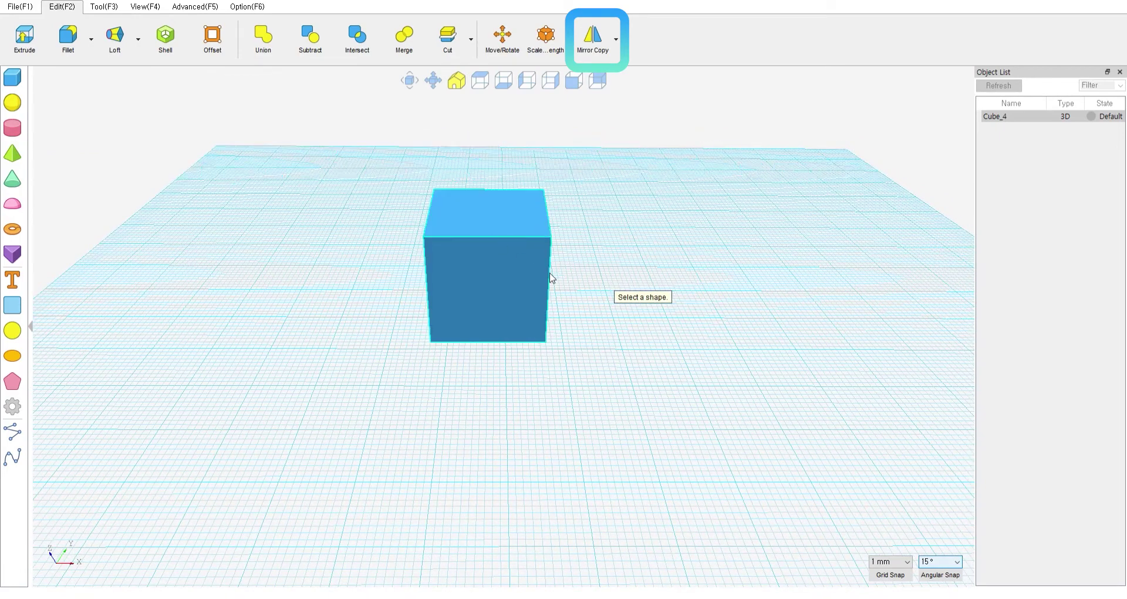
{"action": "left_click", "coordinate": [495, 260]}
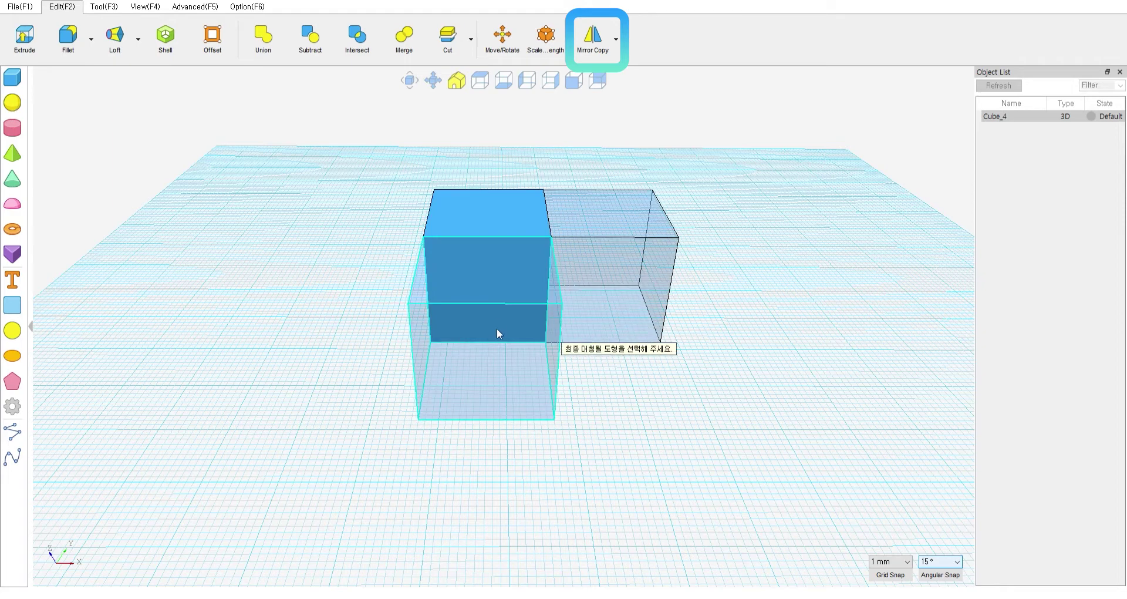
{"action": "left_click", "coordinate": [637, 297]}
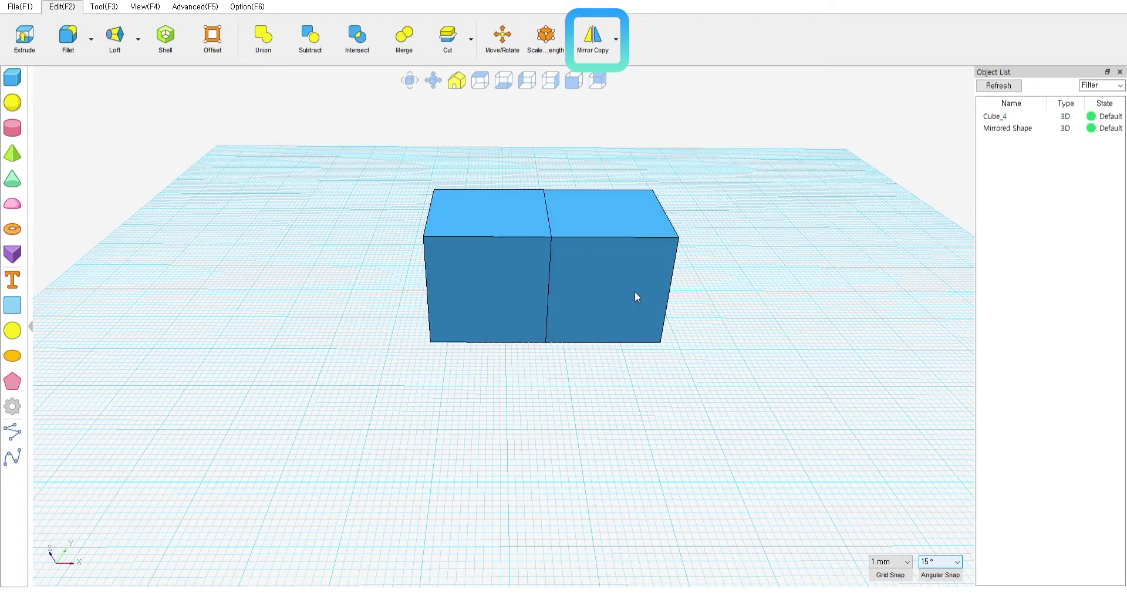
- Place a three-sided prism at about X -35, Y -22, and mirror-copy it toward +X about the original cube's front vertical edge nearest the prism
{"action": "left_click", "coordinate": [13, 253]}
{"action": "left_click", "coordinate": [345, 399]}
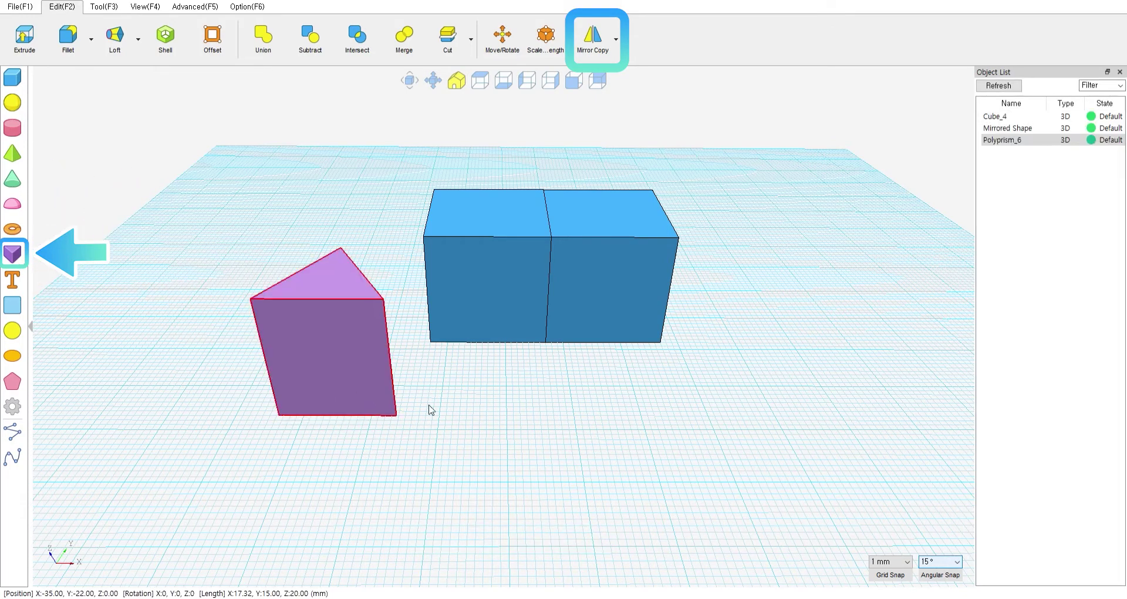
{"action": "left_click", "coordinate": [593, 39]}
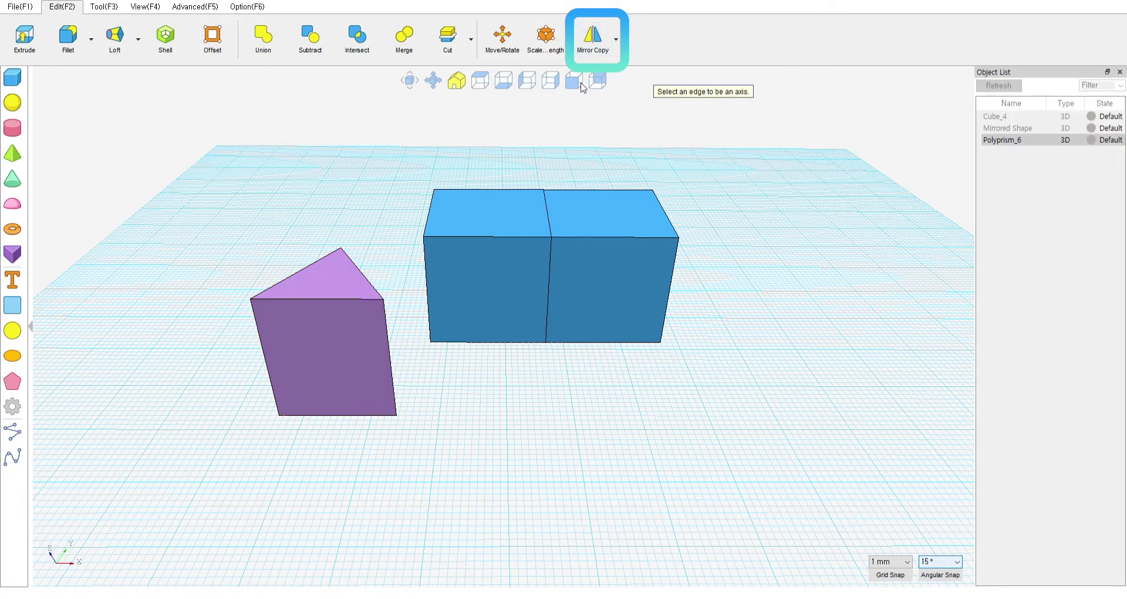
{"action": "left_click", "coordinate": [428, 305]}
{"action": "left_click", "coordinate": [335, 337]}
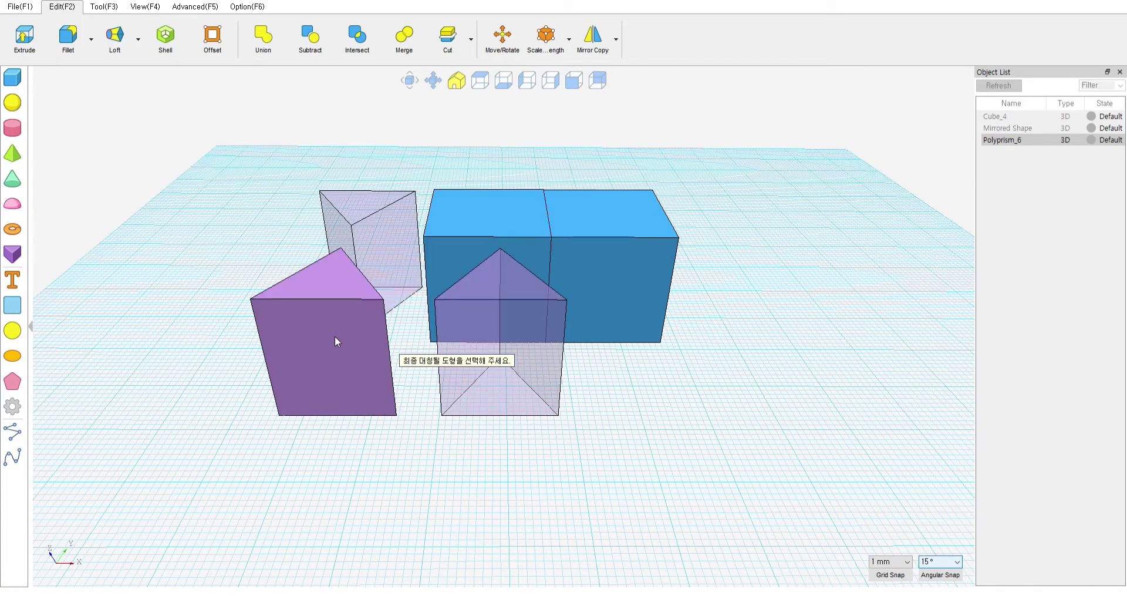
{"action": "left_click", "coordinate": [475, 315]}
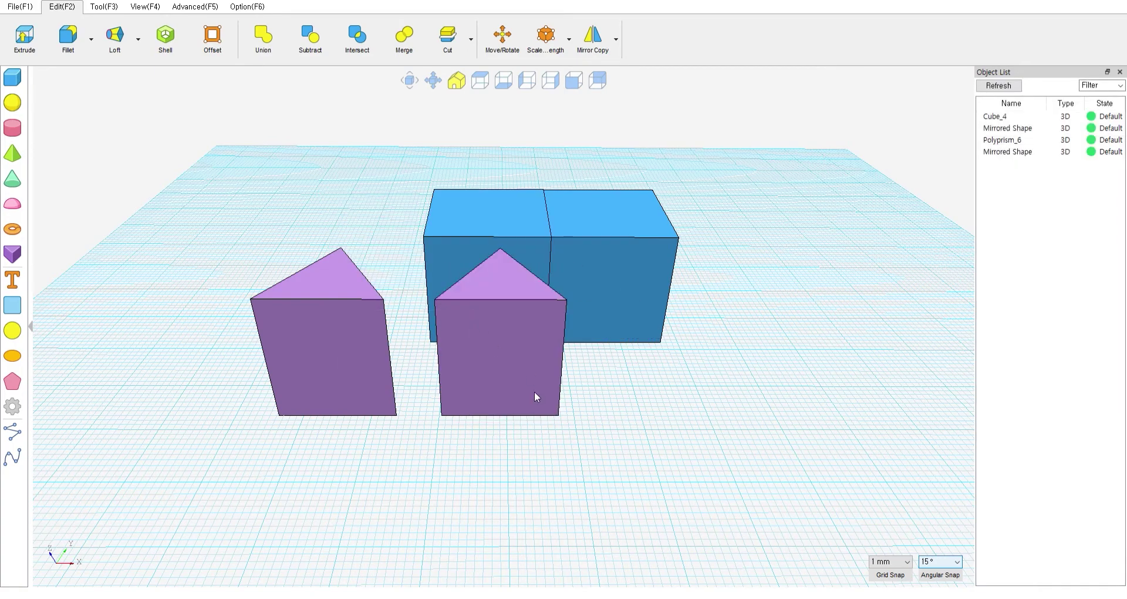
{"action": "middle_click_drag", "start_coordinate": [726, 276], "coordinate": [822, 312]}
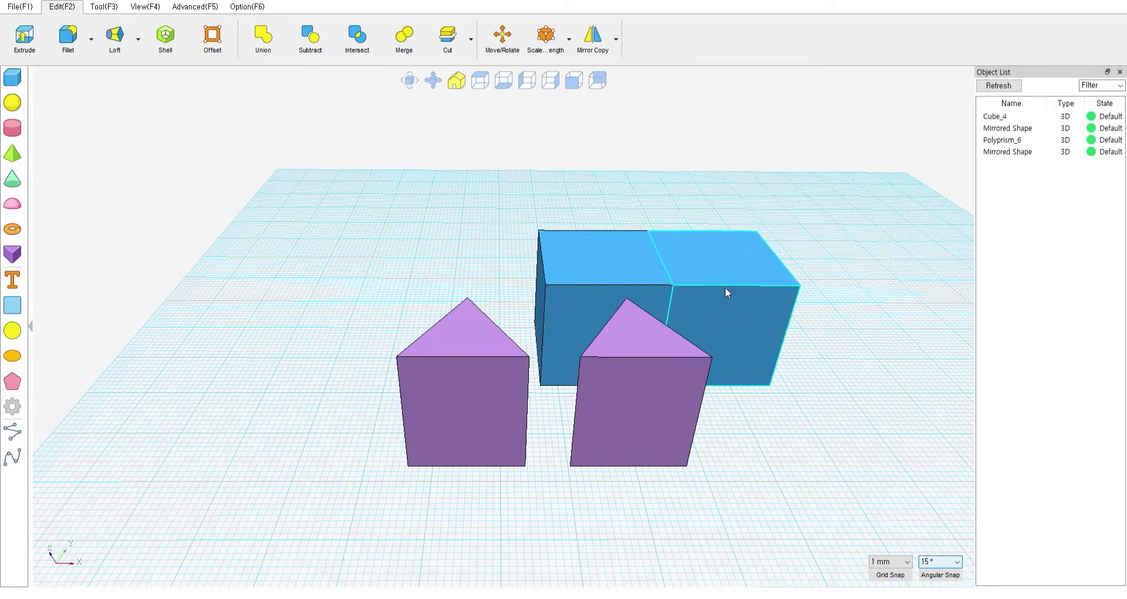
{"action": "right_click_drag", "start_coordinate": [725, 287], "coordinate": [717, 395]}
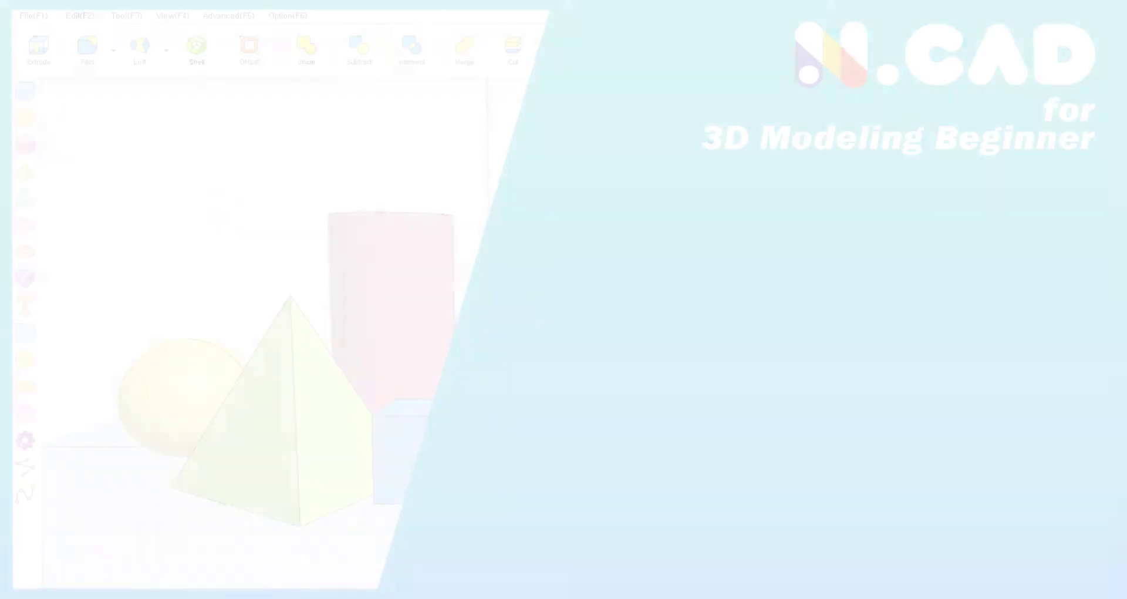